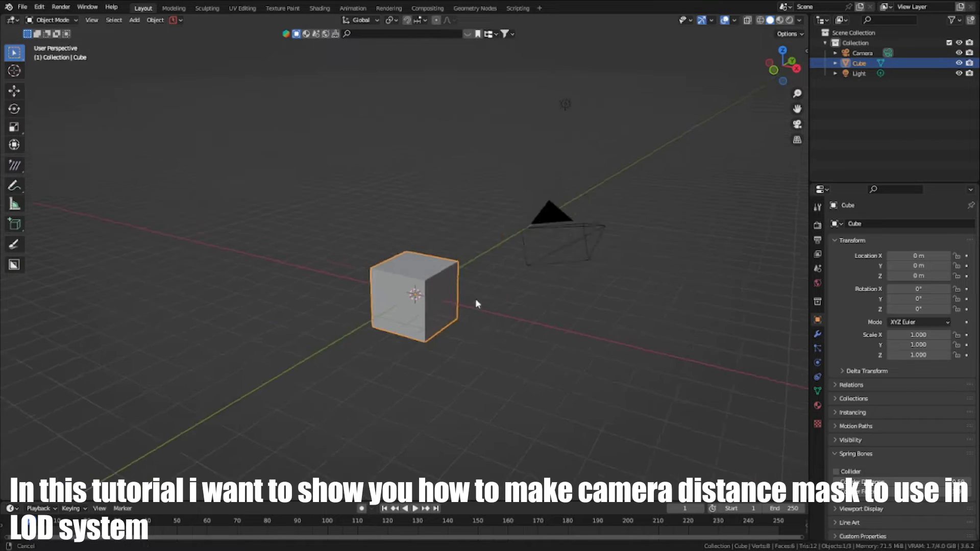
Delete the default cube and add a plane mesh in its place.
key(Delete)
key(shift+a)
mouse_move(489, 276)
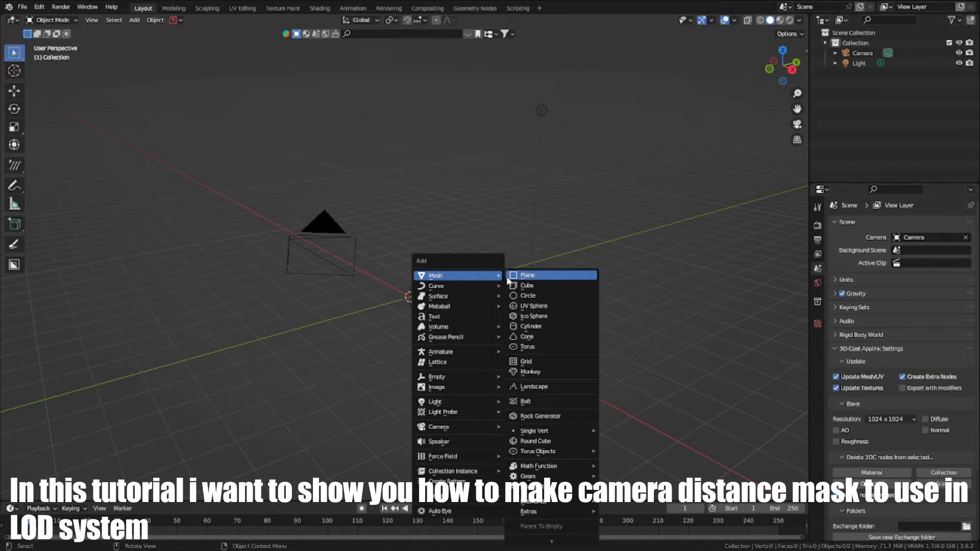
click(532, 275)
scroll(534, 280, down, 2)
Scale up the plane's mesh in Edit Mode to about 65.5 m per side.
key(Tab)
key(s)
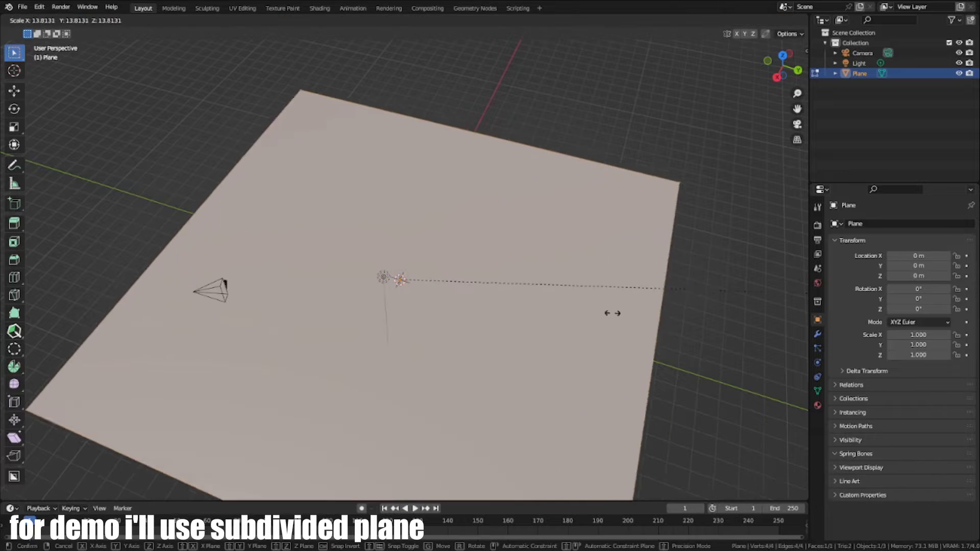
click(731, 306)
key(s)
click(3, 294)
Subdivide the plane's mesh repeatedly until it has 65,536 faces.
right_click(379, 331)
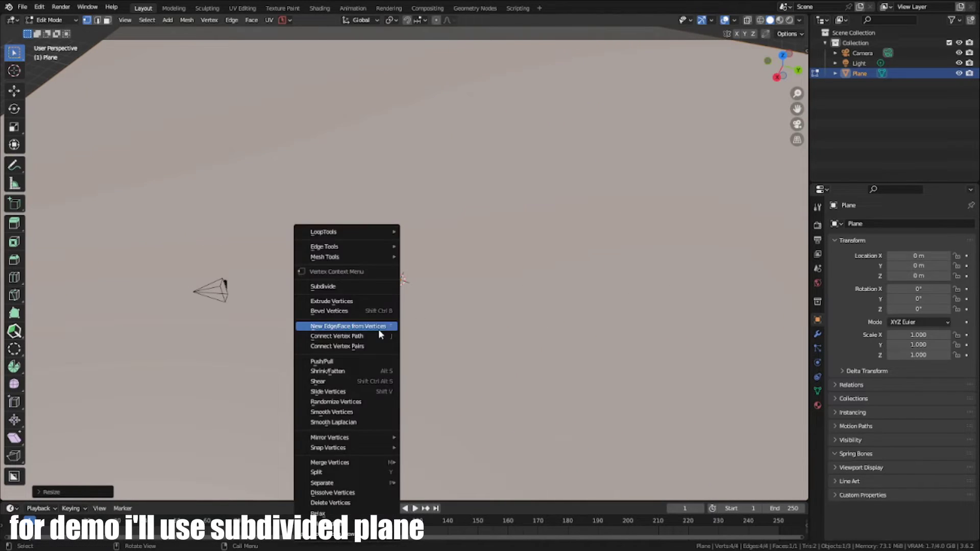
key(s)
right_click(378, 331)
key(s)
right_click(378, 330)
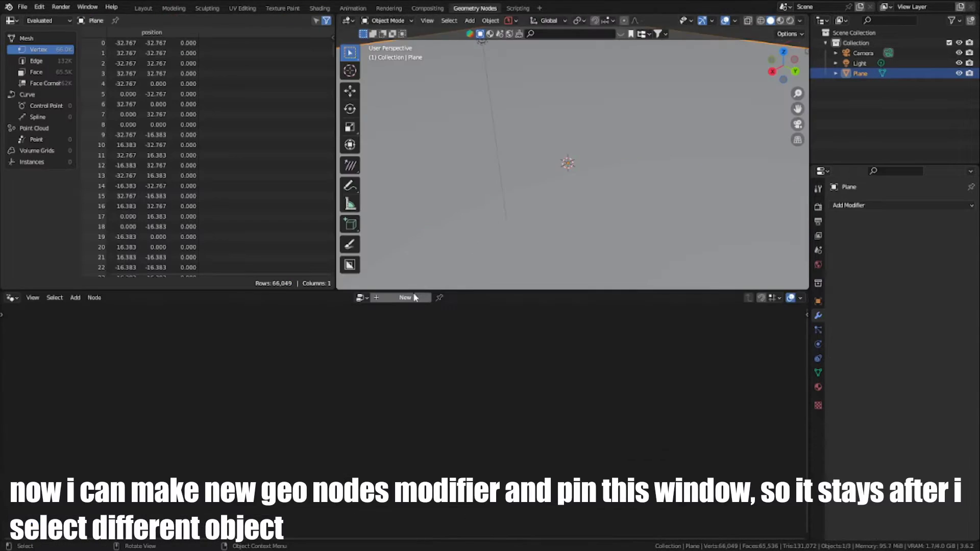
Create a new geometry nodes tree on the plane and pin it in the node editor.
middle_drag(496, 189, 459, 215)
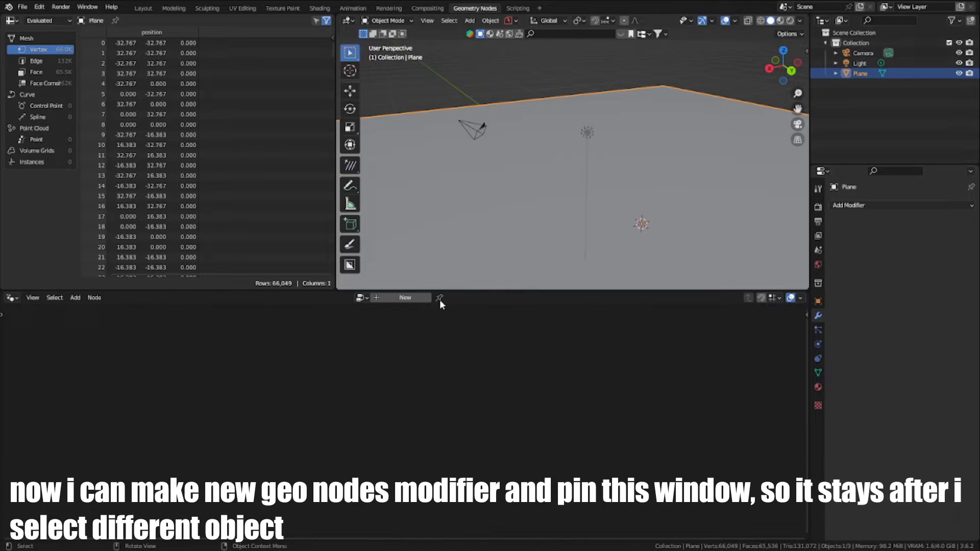
click(391, 298)
click(454, 298)
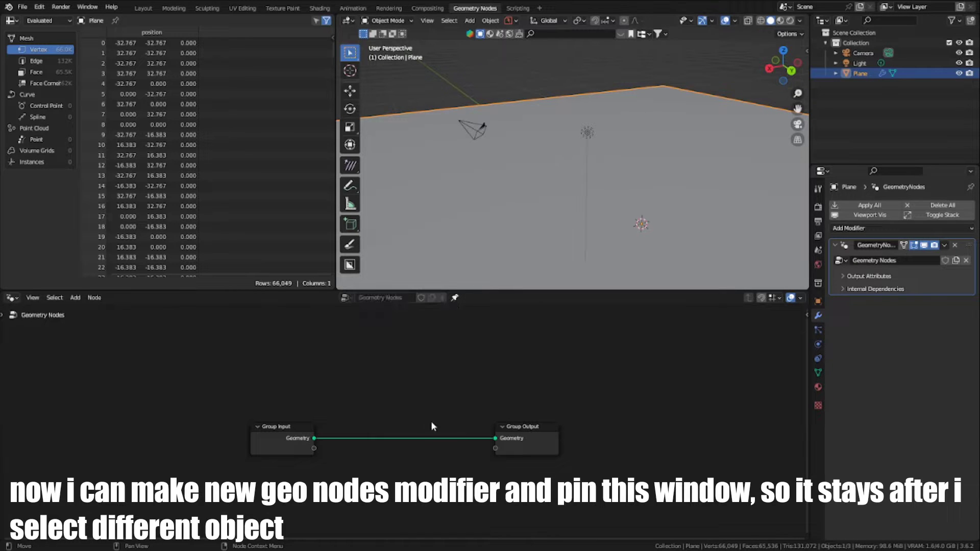
middle_drag(333, 459, 387, 444)
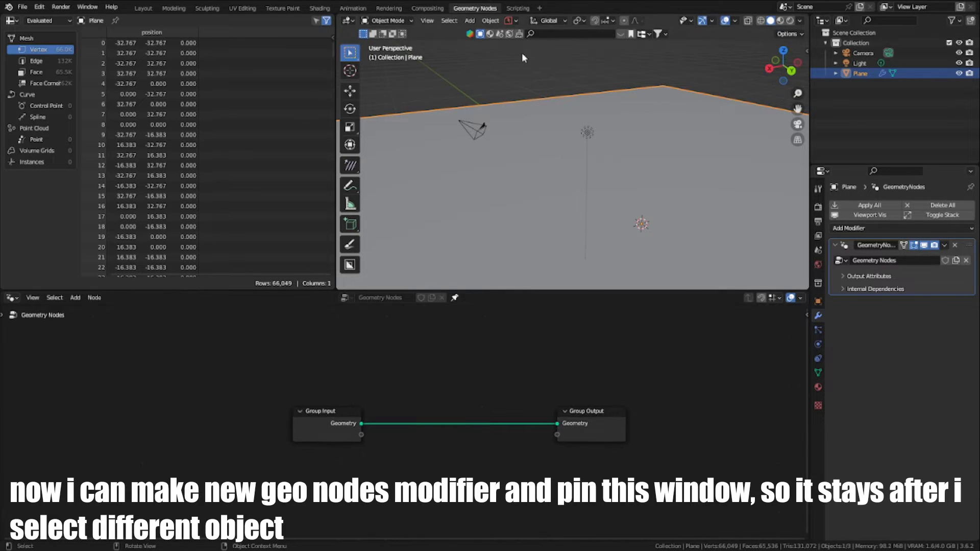
Spread the group input and output nodes apart and bring the camera into the node tree as an Object Info node.
click(467, 135)
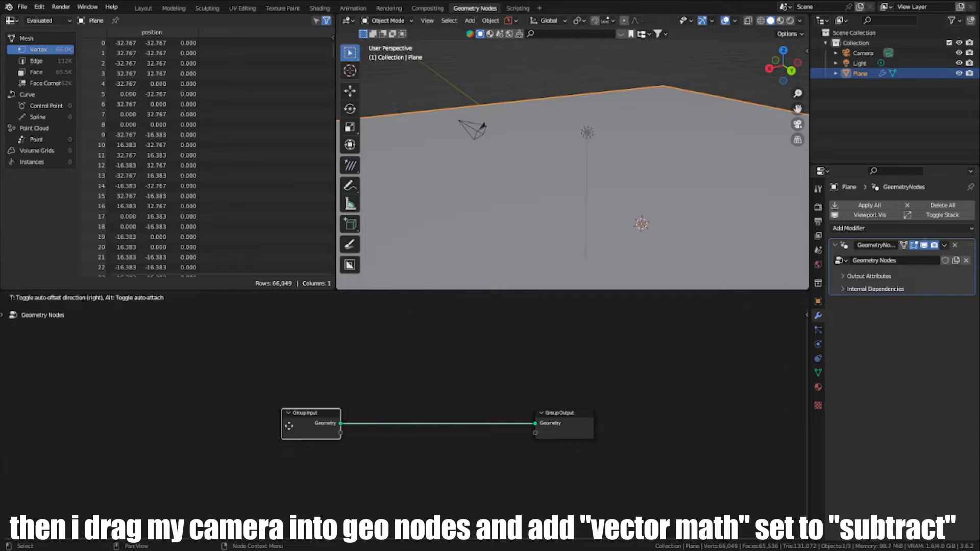
middle_drag(388, 418, 414, 404)
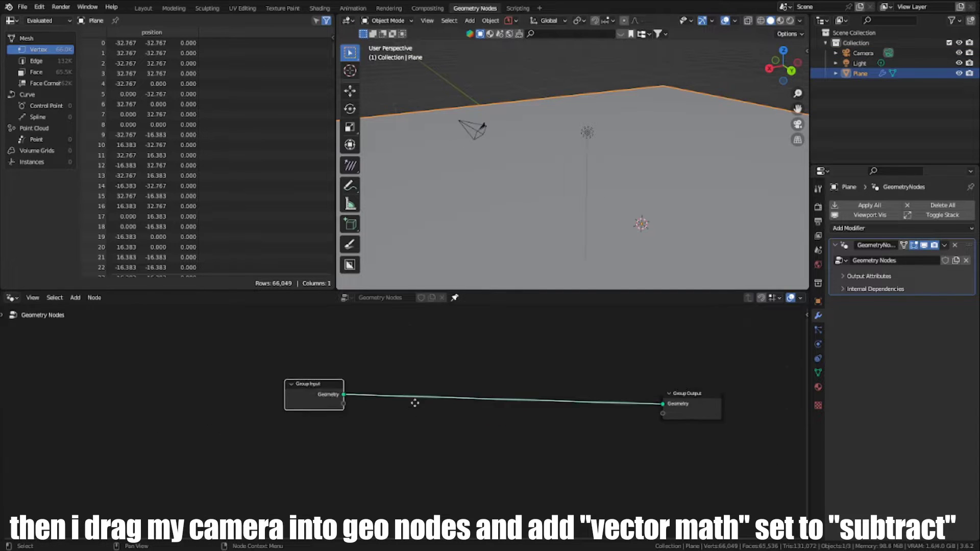
drag(863, 53, 267, 460)
scroll(247, 465, up, 1)
middle_drag(334, 441, 308, 416)
scroll(376, 425, up, 5)
Add a Vector Math node set to Subtract, fed by the Location output of the camera's Object Info node.
key(shift+a)
drag(202, 452, 277, 451)
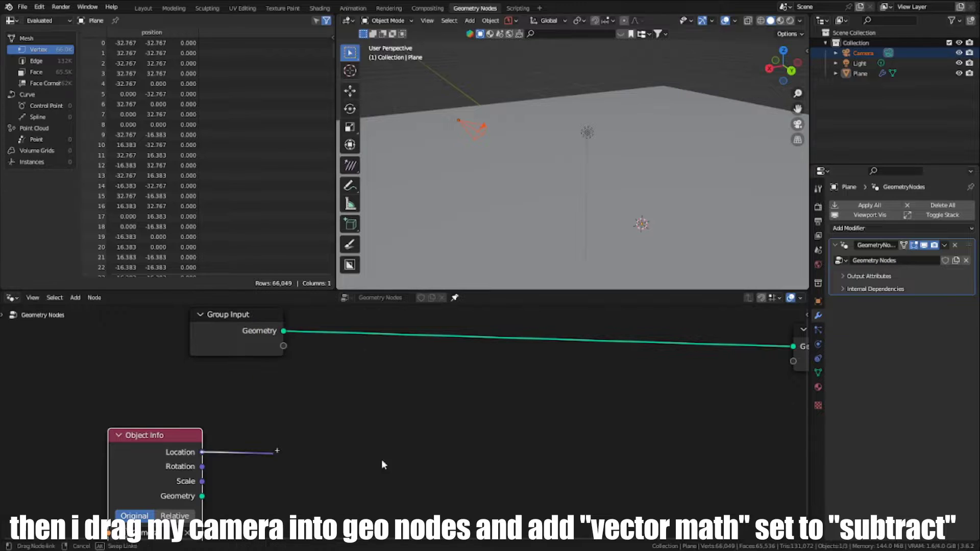
drag(383, 465, 425, 461)
text(su)
click(465, 448)
scroll(399, 424, down, 3)
middle_drag(348, 435, 392, 392)
scroll(412, 377, up, 3)
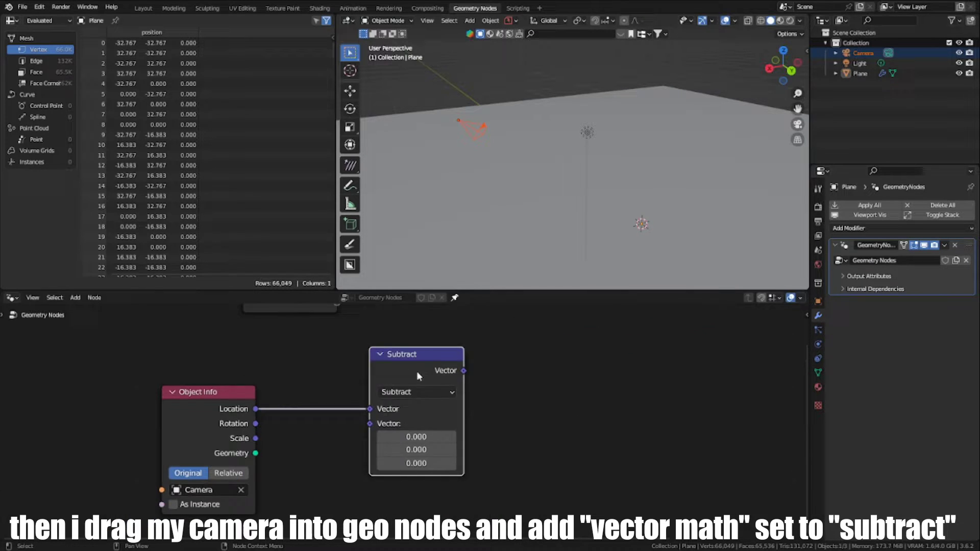
Preview the Subtract node's output on the plane through a Viewer node.
click(368, 373)
middle_drag(596, 411, 461, 519)
ctrl+shift+click(248, 477)
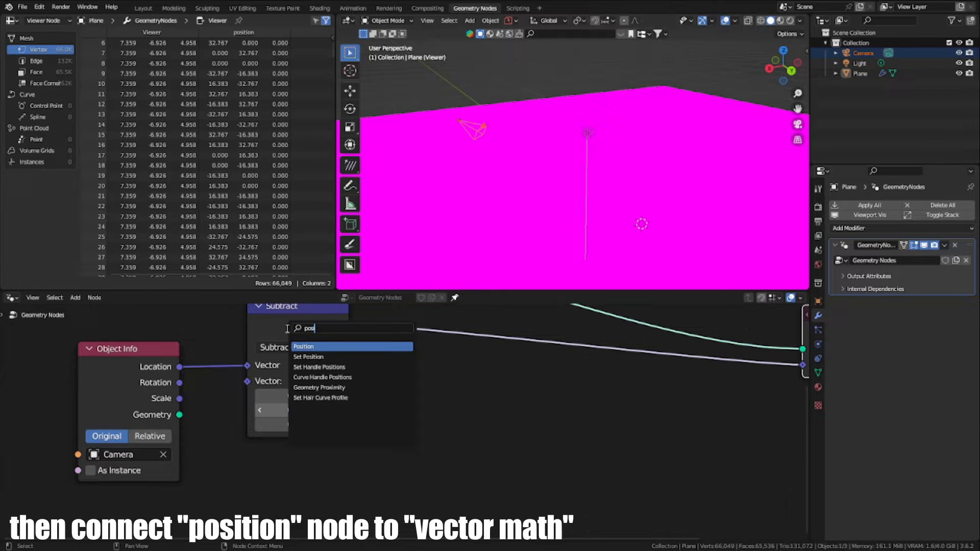
Add a Position node below the Subtract node and connect it to the second Vector input.
key(Return)
click(249, 450)
drag(352, 470, 248, 381)
scroll(285, 418, down, 3)
drag(340, 448, 337, 415)
middle_drag(337, 415, 355, 452)
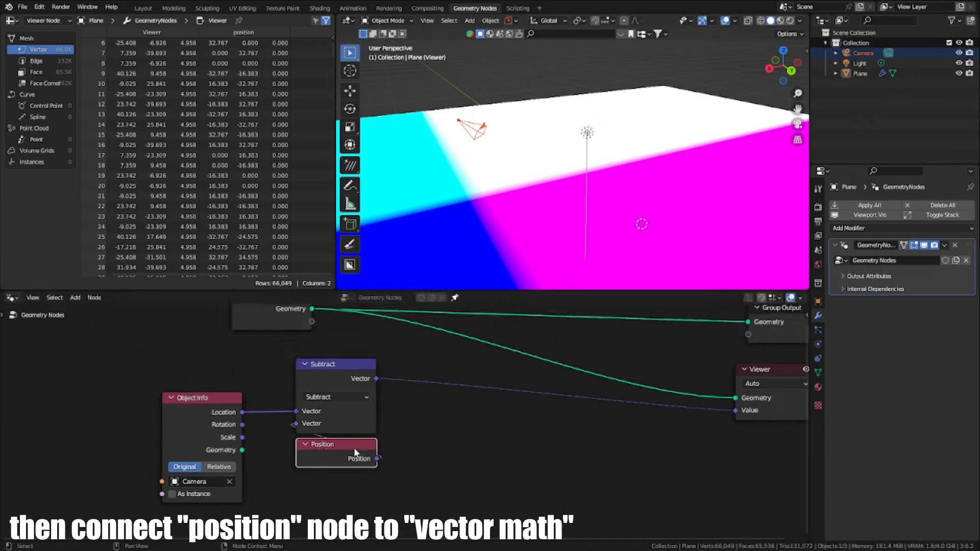
Enclose the Subtract and Position nodes in a frame labelled "Find camera position".
scroll(407, 425, up, 3)
drag(368, 502, 246, 307)
scroll(459, 434, down, 3)
key(g)
right_click(522, 162)
middle_drag(386, 415, 403, 391)
key(ctrl+j)
drag(414, 327, 414, 330)
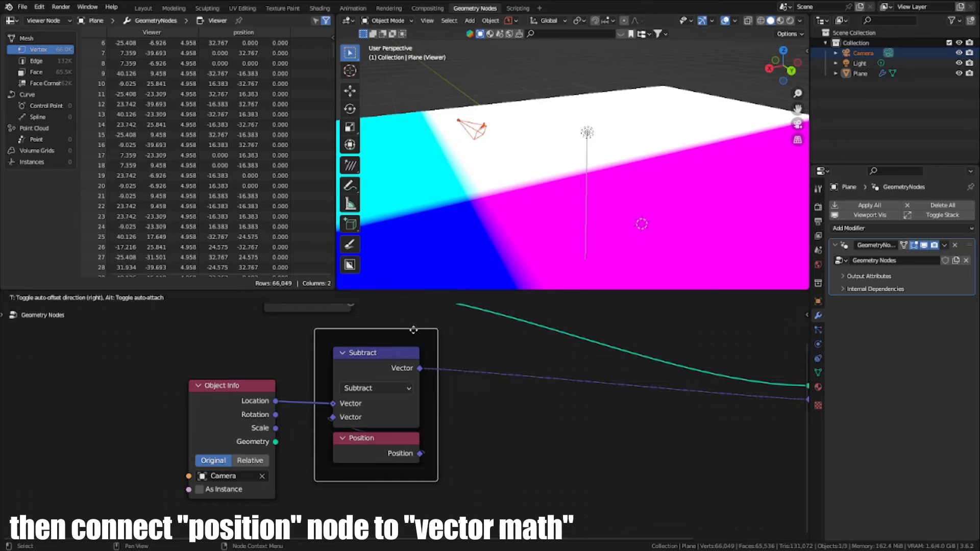
click(413, 333)
key(F2)
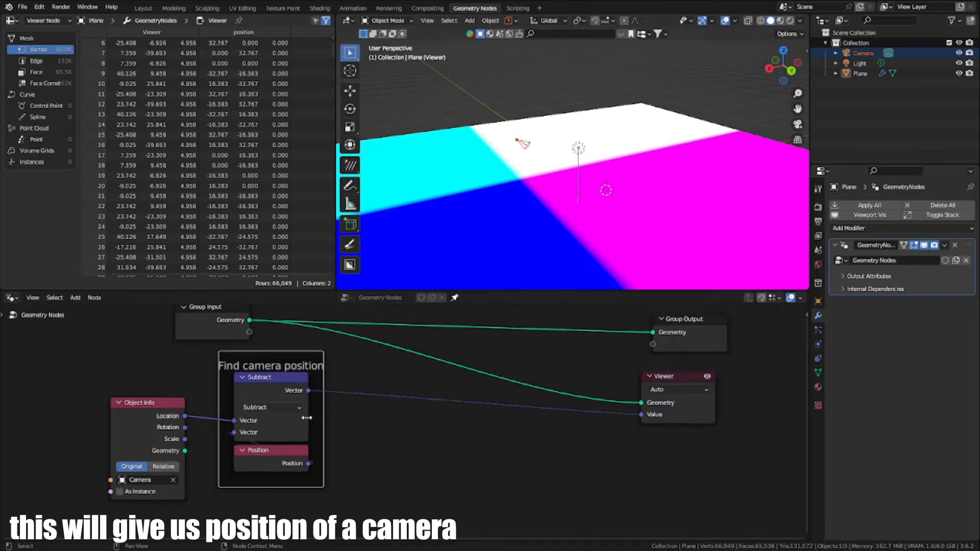
Insert a Vector Math node set to Length between the Subtract node and the Viewer.
key(shift+a)
text(len)
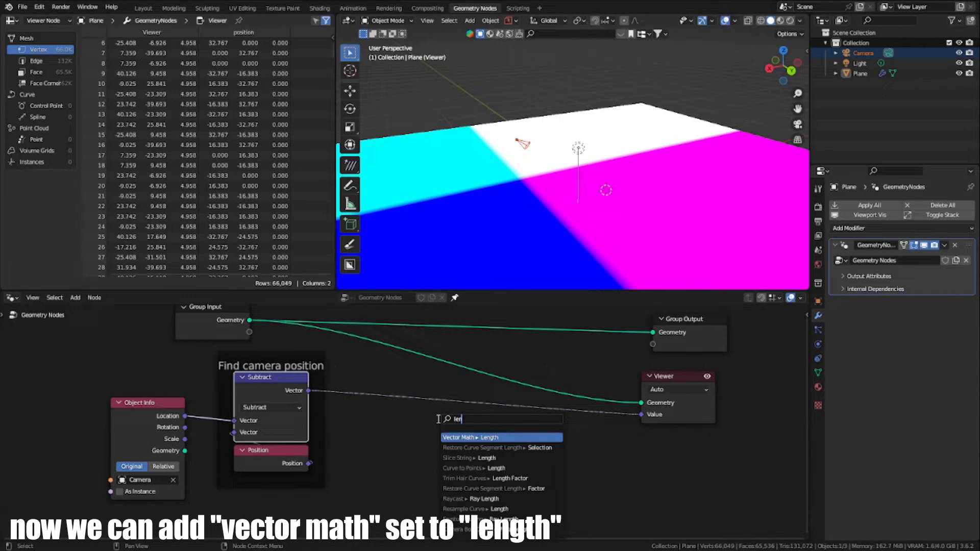
key(Return)
click(411, 395)
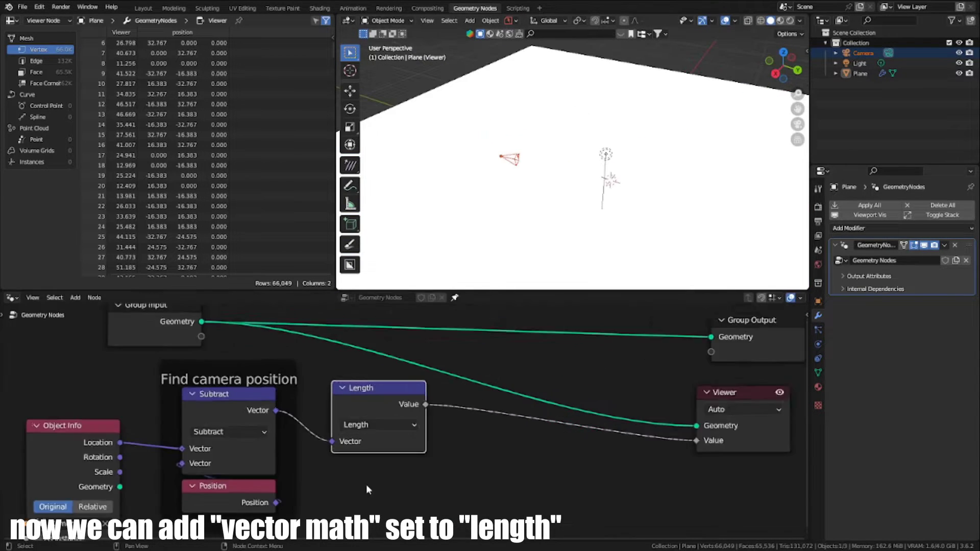
Enclose the Length node in a frame labelled "Distance to camera as gradient".
scroll(406, 429, up, 1)
key(ctrl+j)
key(F2)
text(Dis)
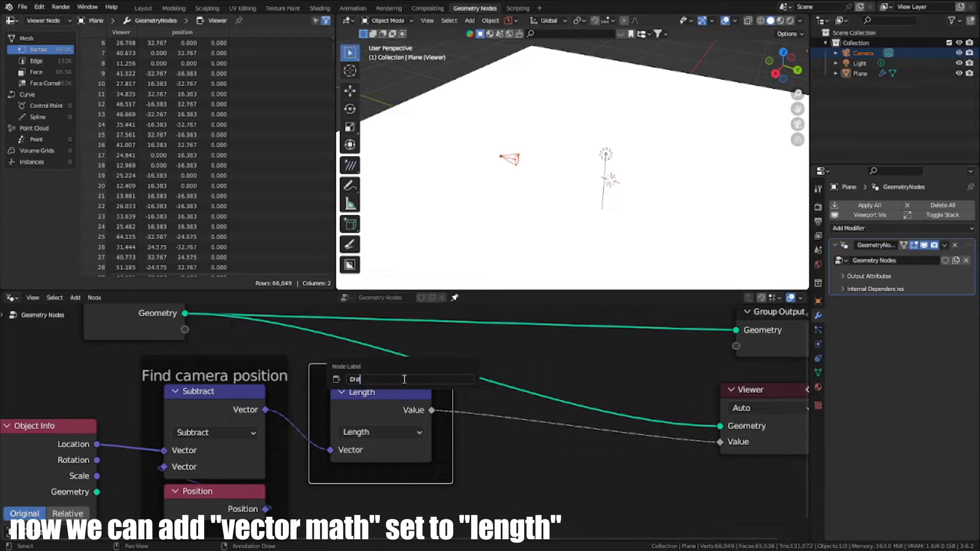
text(tance to ca)
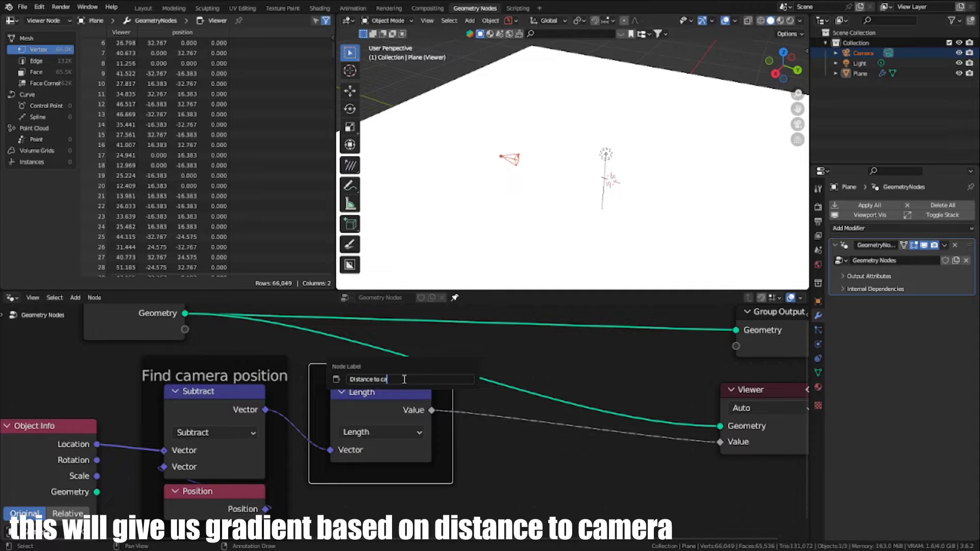
text(mera as gradient)
key(Return)
scroll(653, 440, down, 1)
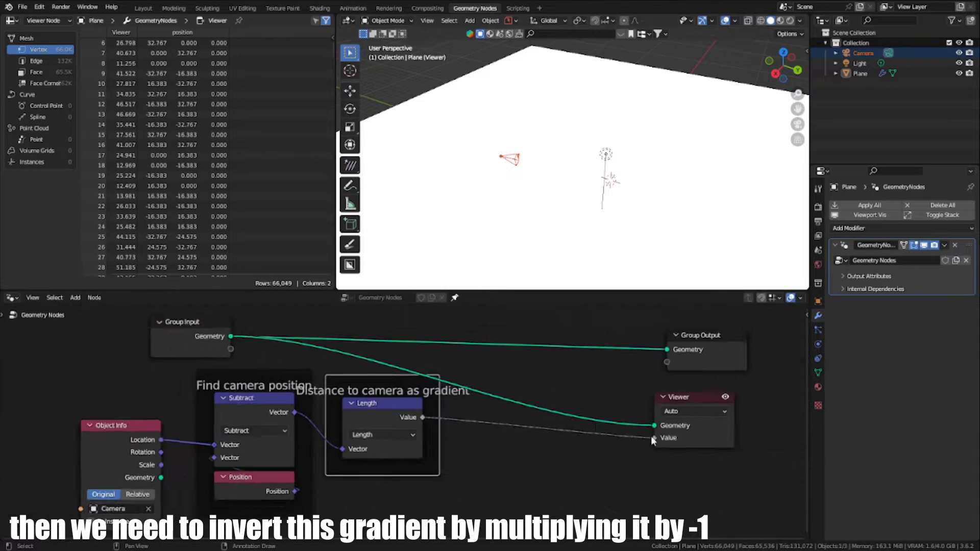
Move the Group Output and Viewer nodes further away to make room after the Length node.
middle_drag(652, 440, 462, 435)
drag(460, 435, 469, 404)
scroll(464, 347, down, 1)
drag(464, 334, 524, 444)
scroll(514, 469, down, 1)
key(g)
click(590, 458)
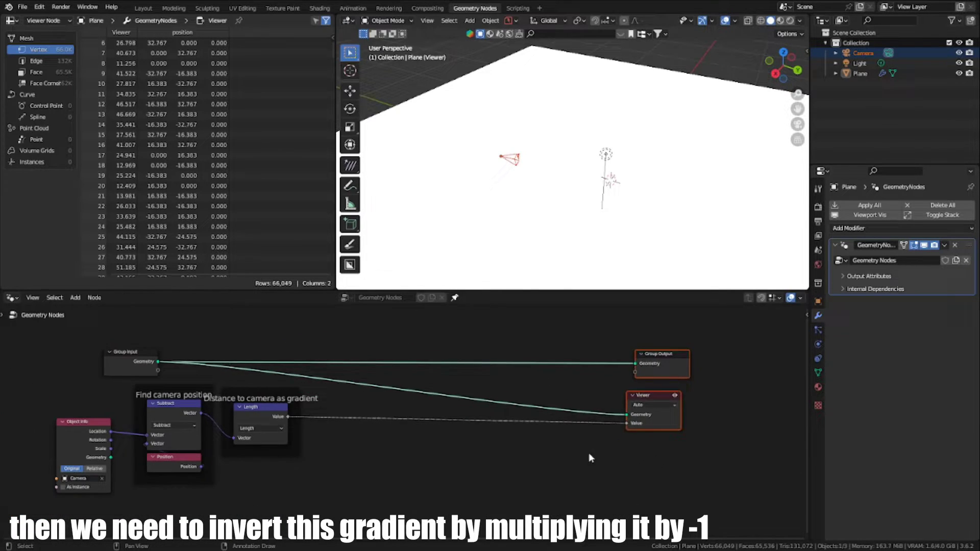
click(590, 458)
Insert a Math node set to Multiply between the Length node and the Viewer, with its second value at -1.
scroll(589, 458, up, 1)
drag(257, 415, 419, 454)
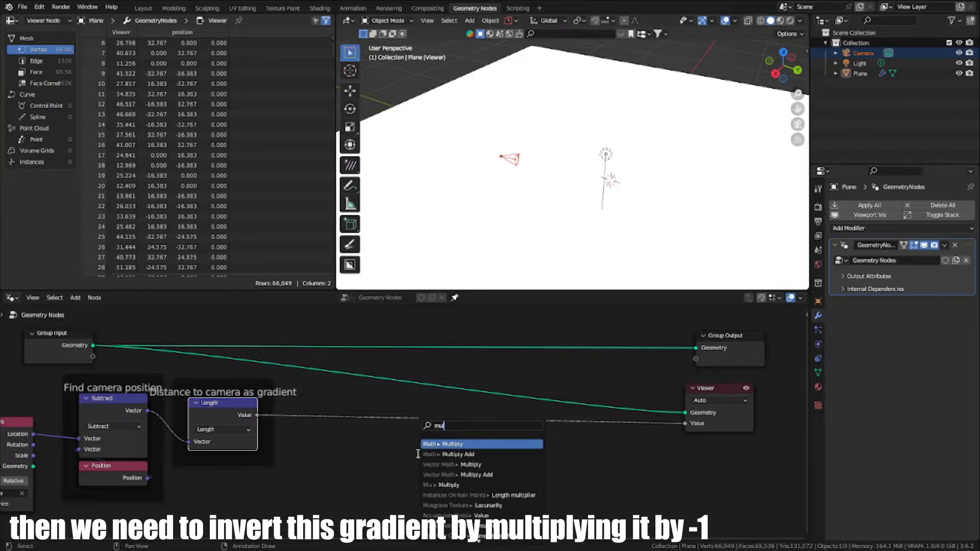
key(Return)
click(324, 406)
scroll(350, 429, up, 1)
click(346, 466)
text(-1)
key(Return)
scroll(347, 423, up, 1)
drag(344, 407, 370, 407)
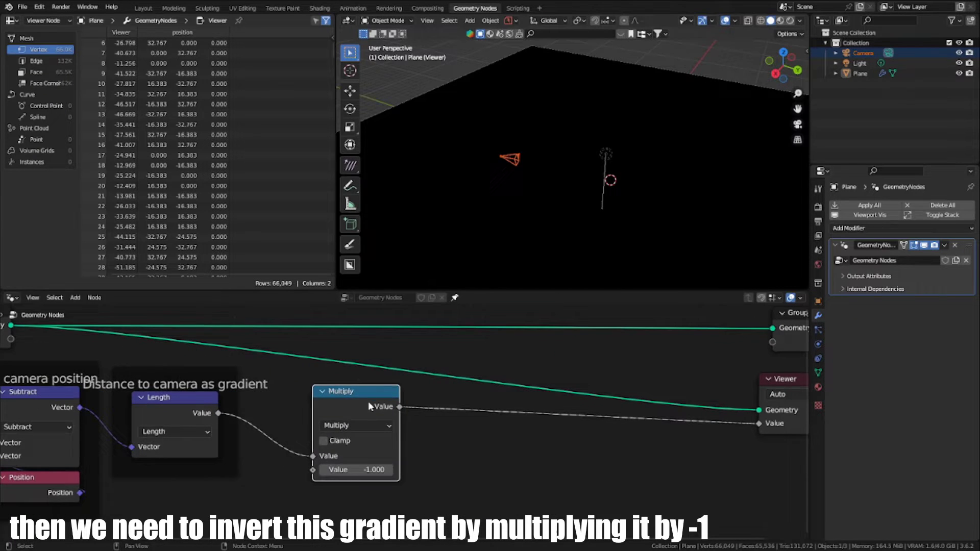
Enclose the Multiply node in a frame labelled "Invert gradient".
key(ctrl+j)
drag(360, 374, 373, 384)
click(369, 385)
text(Invert g)
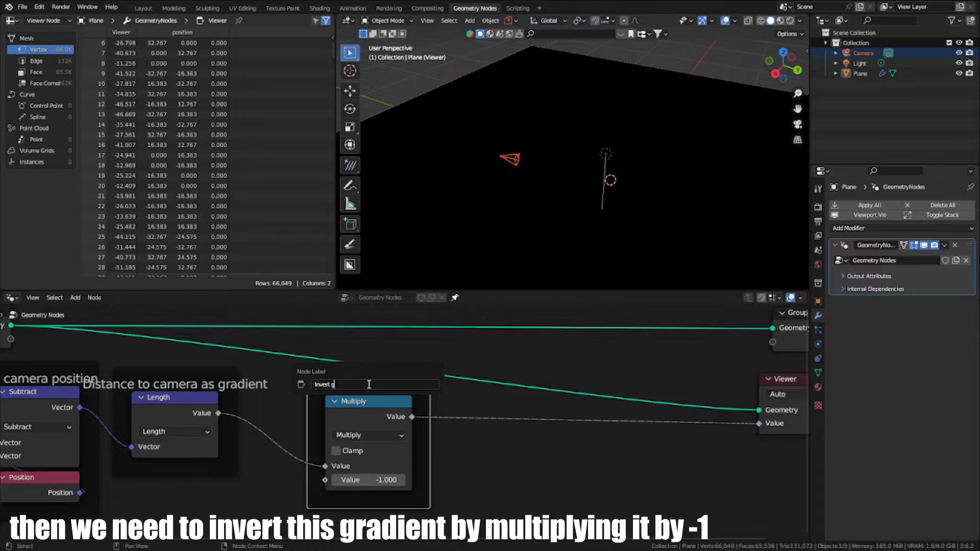
text(radient)
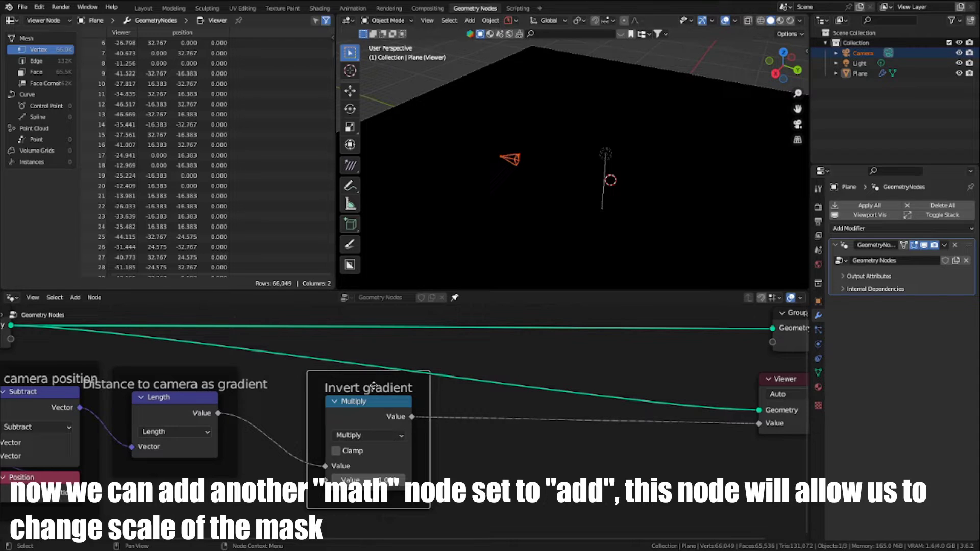
Reposition the "Invert gradient" frame close beside the "Distance to camera as gradient" frame.
text(g)
click(363, 389)
middle_drag(406, 403, 659, 388)
scroll(584, 396, up, 5)
key(g)
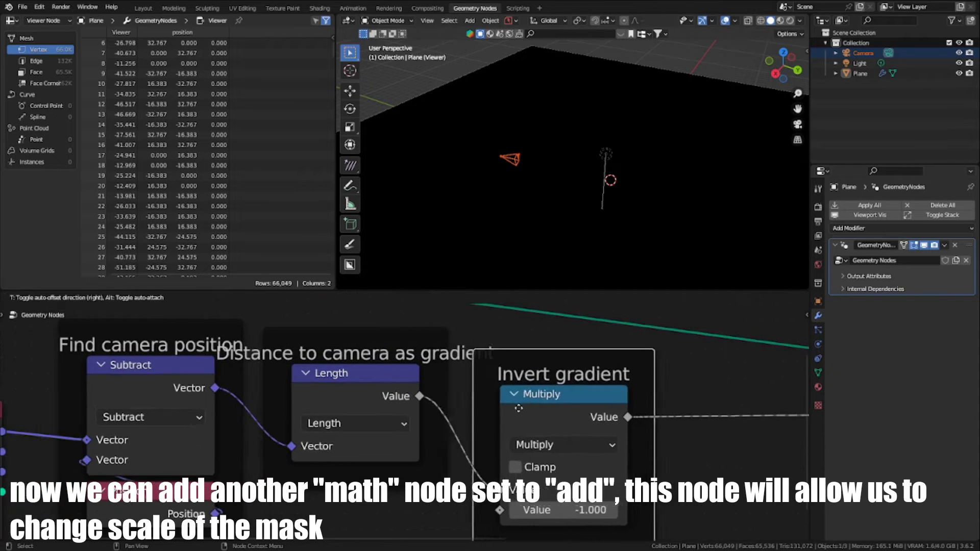
click(551, 397)
Insert a Math node set to Add after the Multiply node and set its second value to 10.
scroll(551, 397, down, 2)
key(shift+a)
text(a)
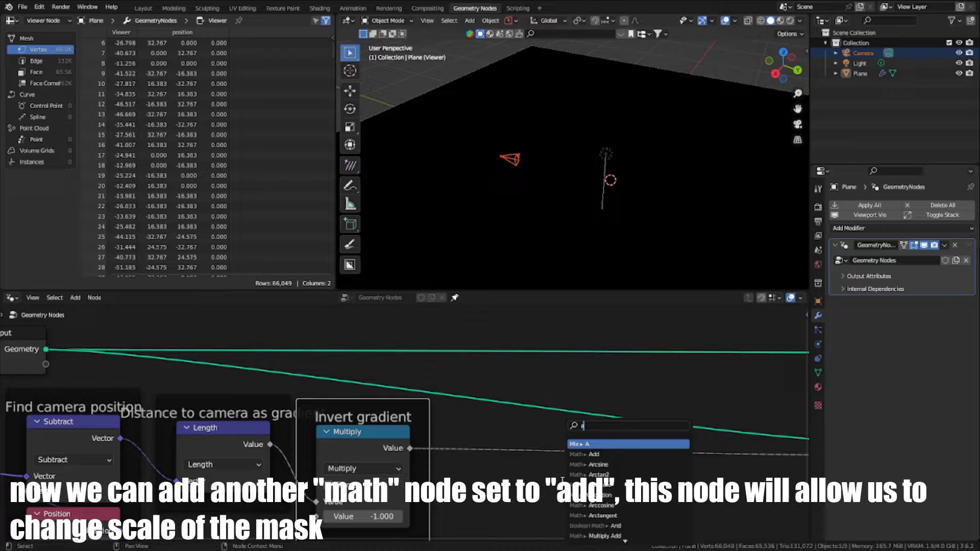
text(dd)
key(Return)
click(529, 480)
mouse_move(512, 507)
mouse_down()
mouse_move(663, 507)
mouse_move(510, 505)
mouse_up()
scroll(502, 445, down, 2)
scroll(461, 434, up, 2)
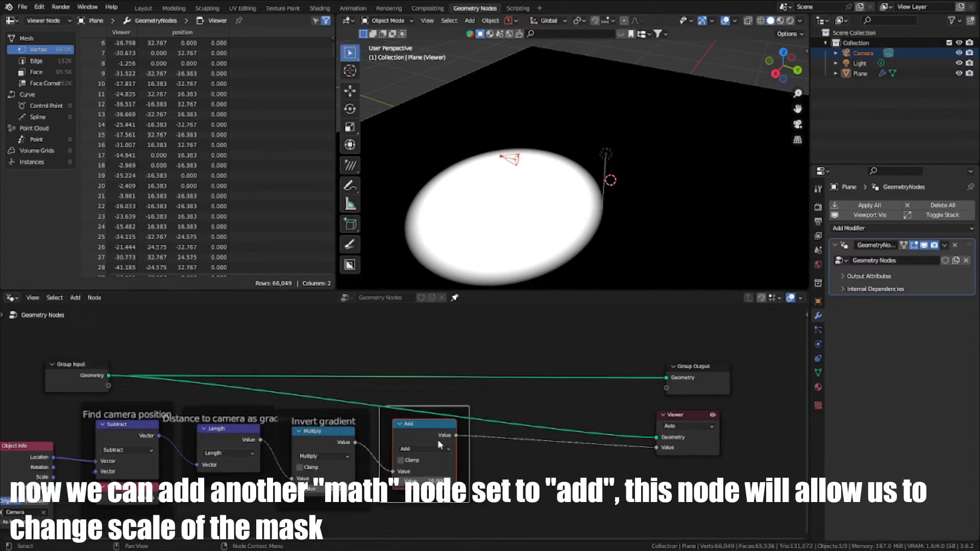
Enclose the Add node in a frame labelled "Mask scale".
key(ctrl+j)
key(F2)
text(Mask scale)
key(Return)
scroll(498, 442, up, 2)
Insert a Map Range node between the Add node and the Viewer.
middle_drag(494, 454, 323, 452)
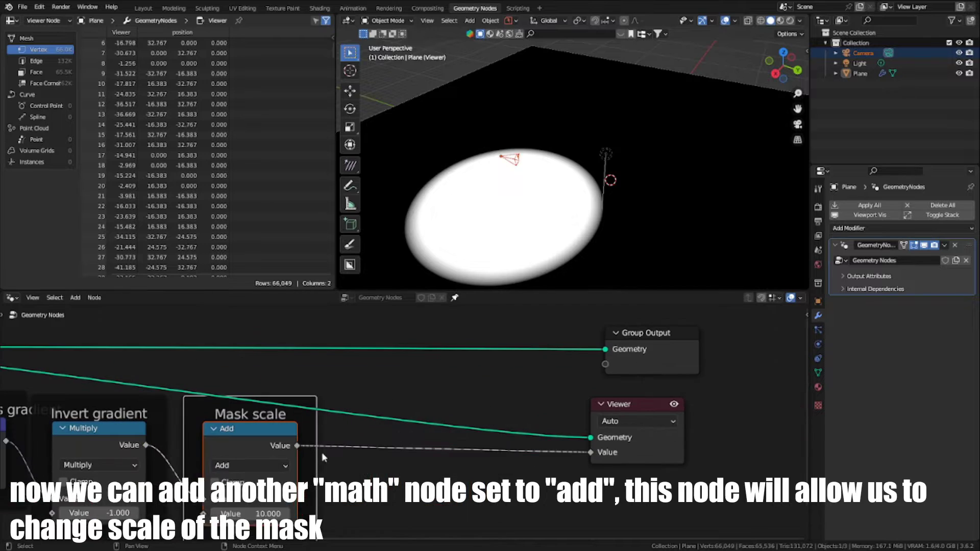
drag(298, 447, 395, 471)
text(map)
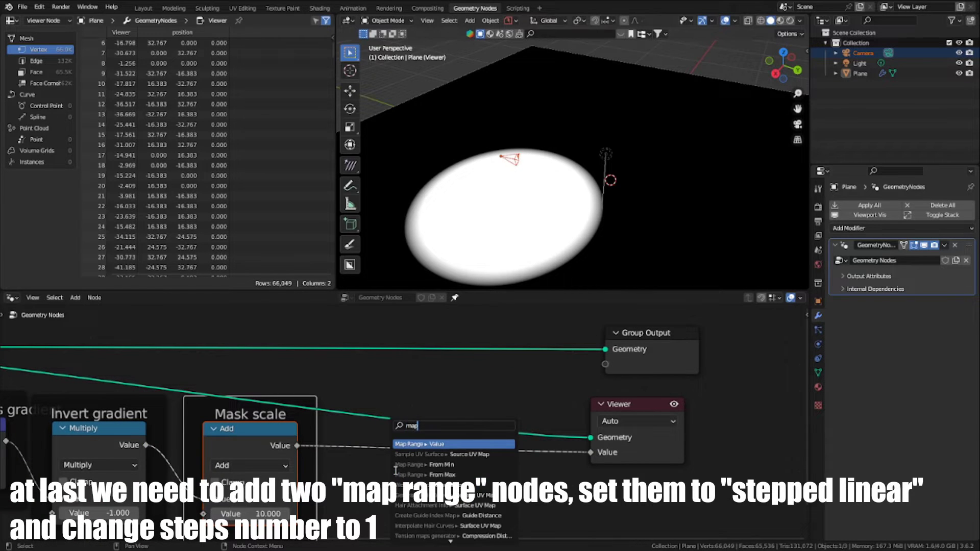
key(Return)
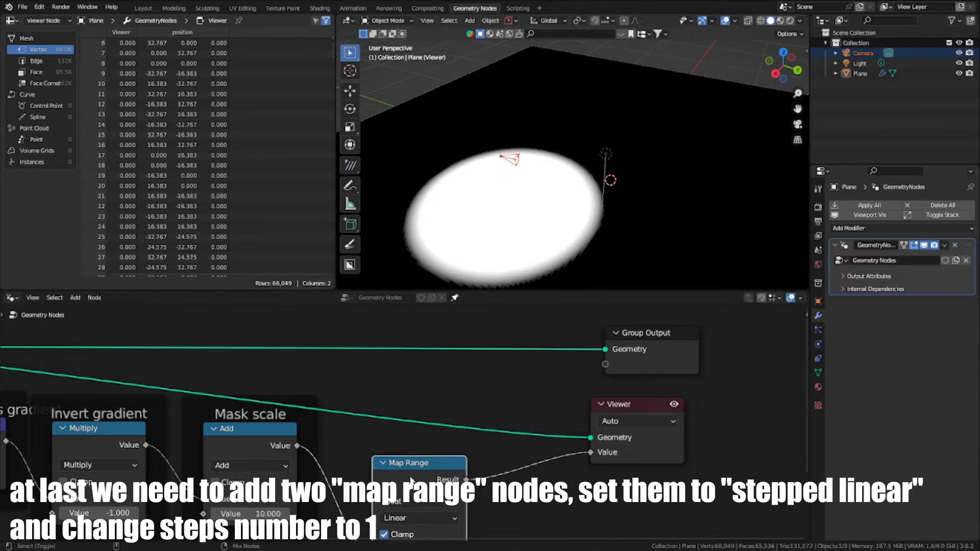
click(429, 452)
middle_drag(428, 449, 460, 374)
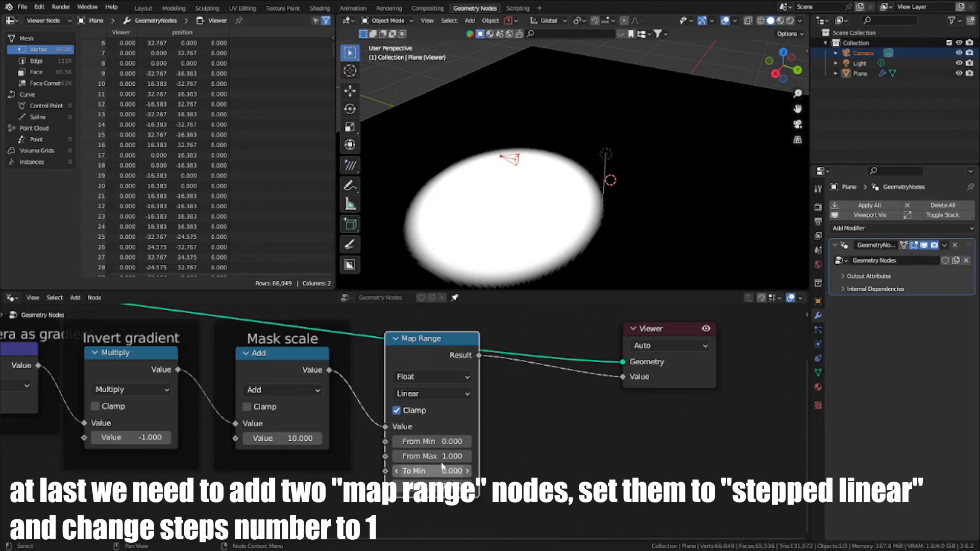
Set the Map Range interpolation to Stepped Linear with 1 step.
click(432, 394)
click(448, 427)
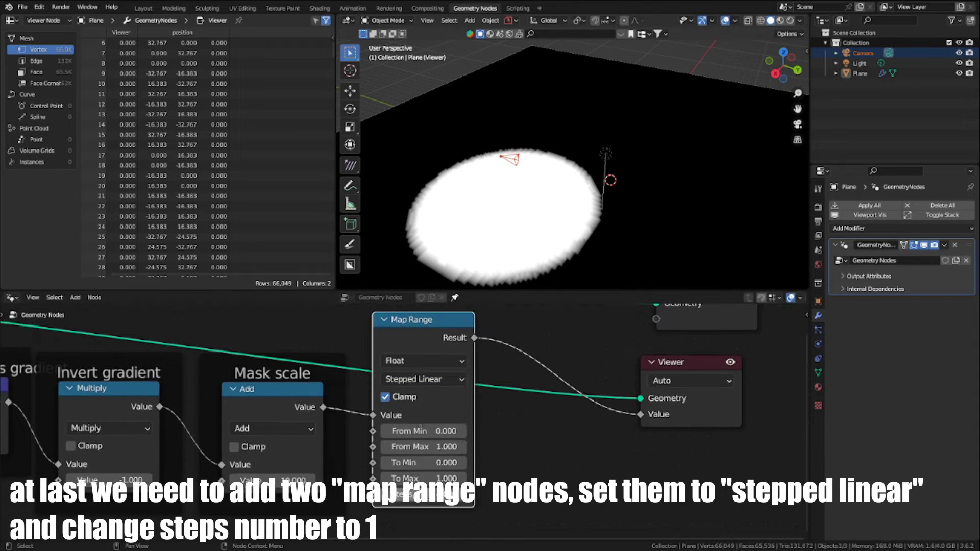
scroll(420, 426, down, 1)
double_click(422, 488)
text(1)
key(Return)
Enclose the Map Range node in a frame labelled "Close mask".
key(g)
click(428, 411)
middle_drag(429, 412, 266, 464)
drag(394, 376, 507, 480)
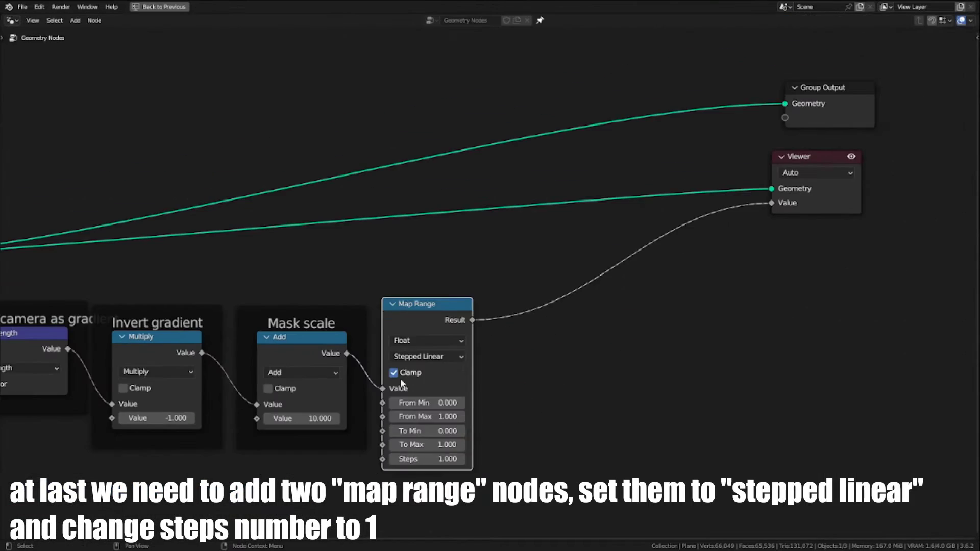
key(ctrl+j)
key(ctrl+space)
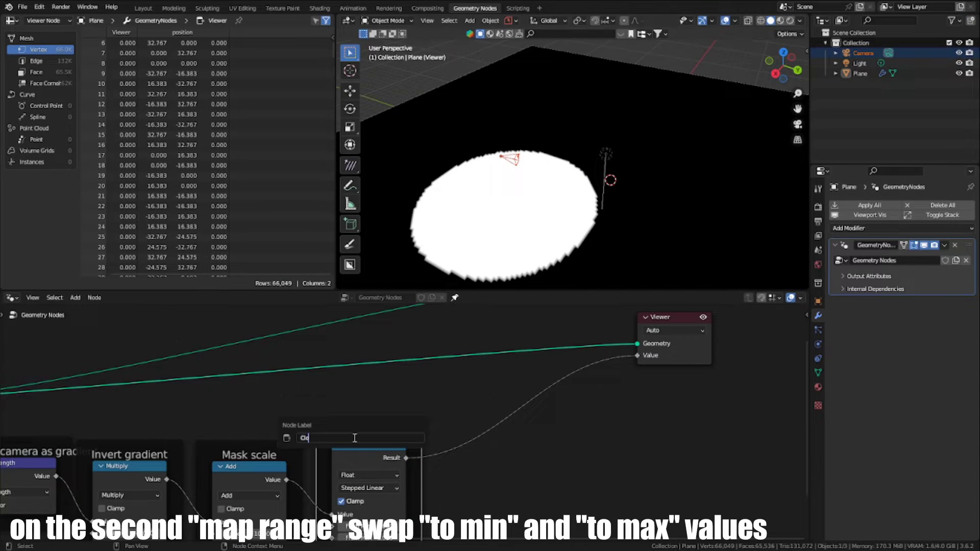
text(mask)
key(Return)
Duplicate the framed Map Range node, set To Min to 1 and To Max to 0, and label the copy's frame "Far mask".
scroll(357, 434, up, 4)
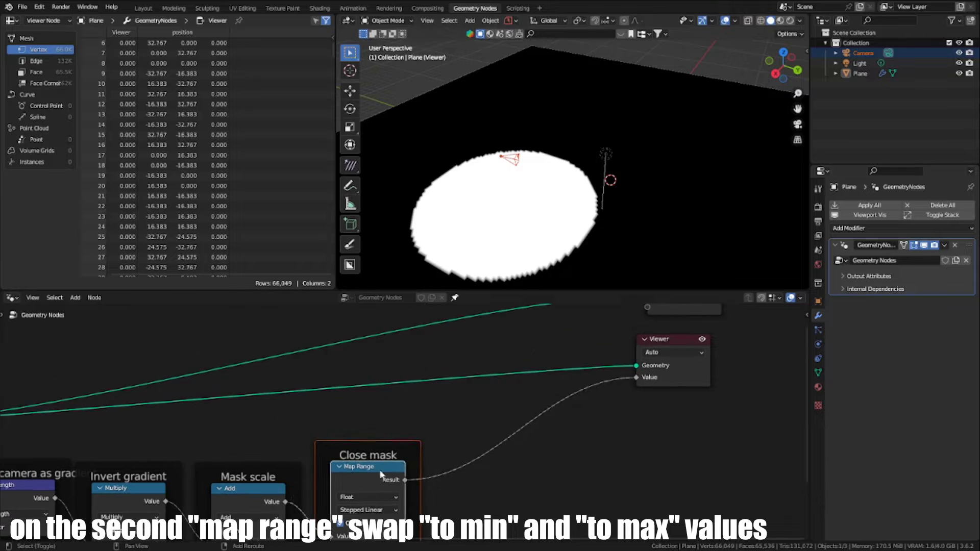
scroll(387, 465, down, 1)
click(388, 464)
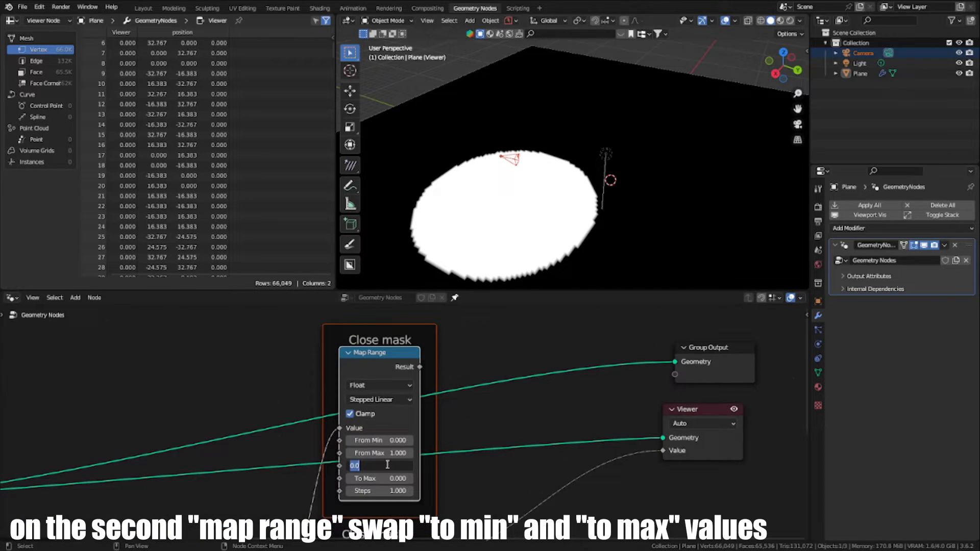
text(Far mask)
key(Return)
scroll(391, 368, down, 3)
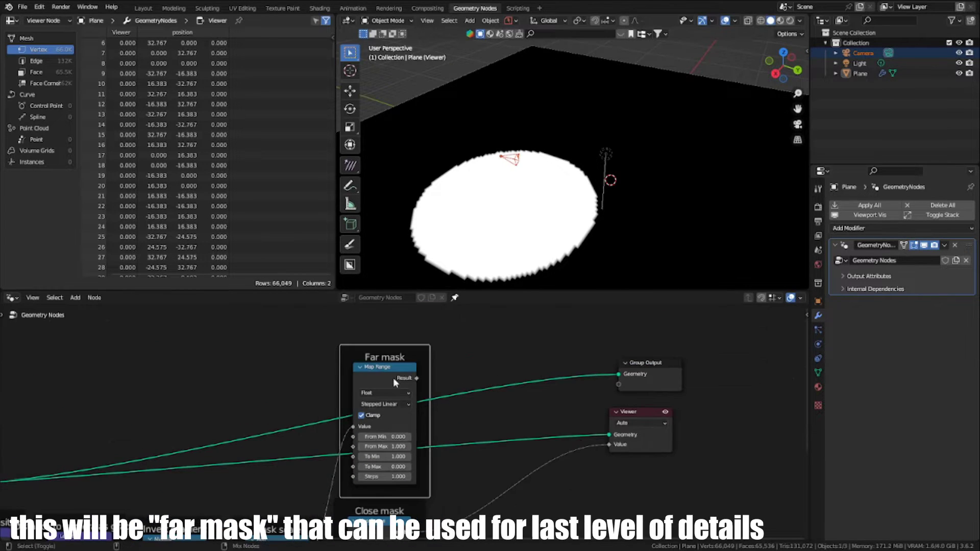
Preview the far mask and the close mask on the plane through the Viewer node.
ctrl+shift+click(393, 377)
middle_drag(506, 125, 550, 138)
middle_drag(566, 204, 601, 241)
middle_drag(392, 507, 522, 412)
ctrl+shift+click(372, 469)
scroll(368, 464, up, 2)
key(ctrl+space)
key(ctrl+space)
middle_drag(548, 228, 587, 229)
Look through the camera and reposition it with walk navigation to view the mask's border on the plane.
key(KP_0)
key(r)
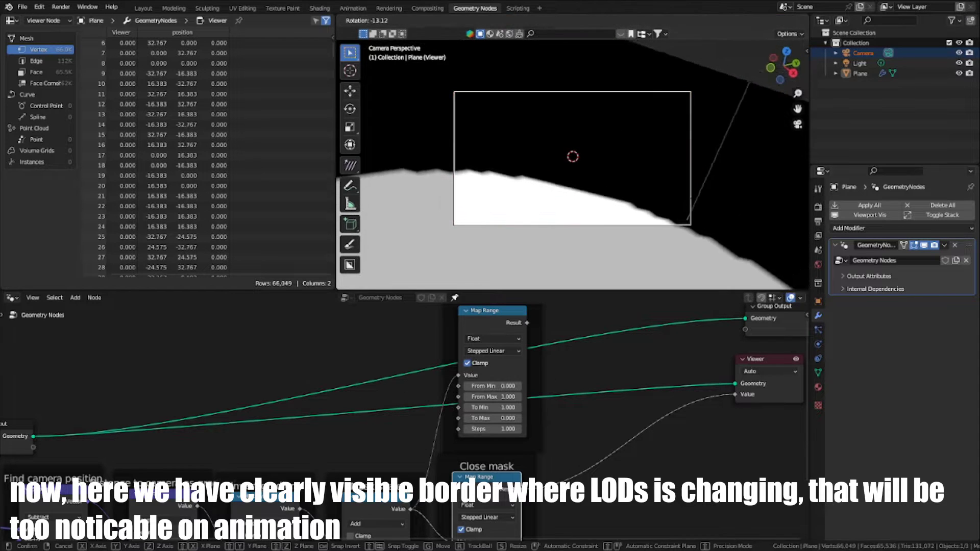
right_click(687, 199)
key(shift+grave)
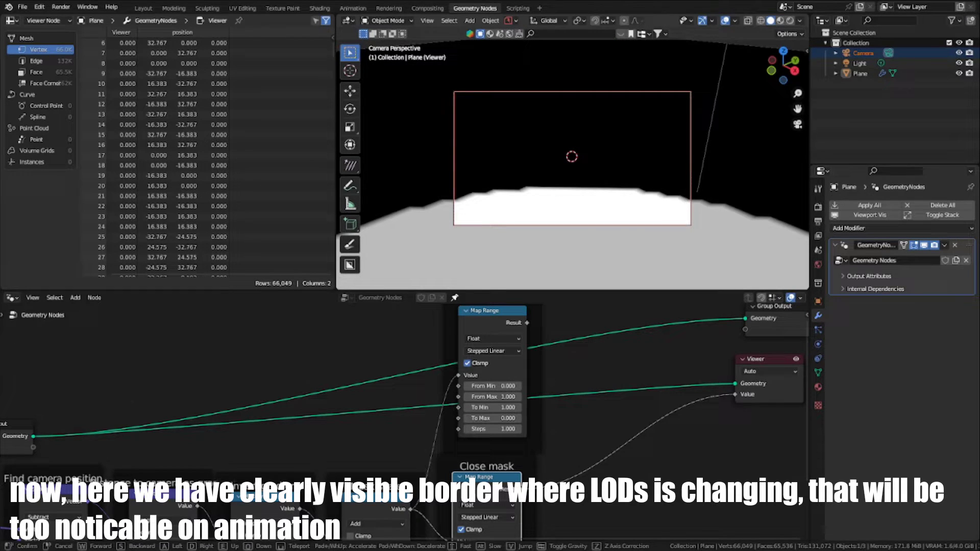
key(q)
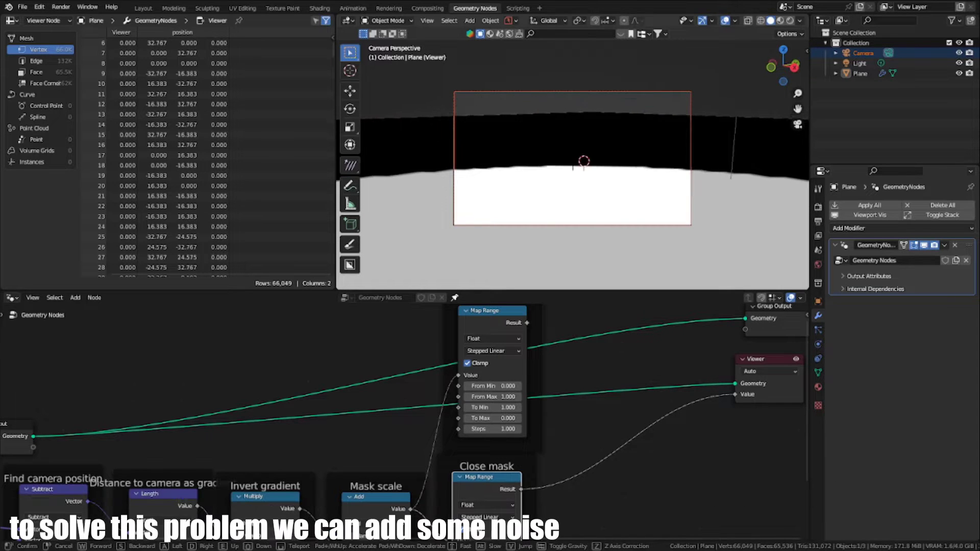
click(571, 137)
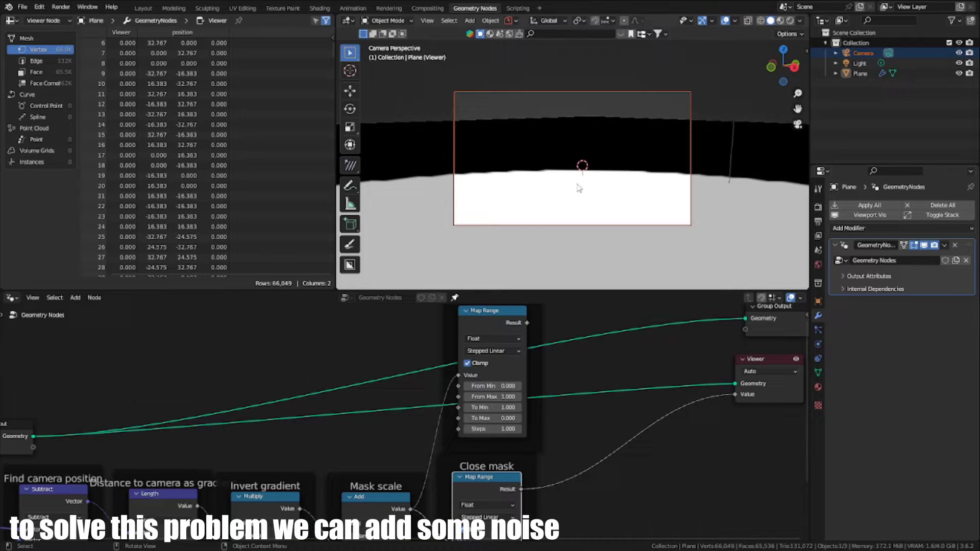
Add a Noise Texture node in the empty area below the "Find camera position" frame.
scroll(410, 427, down, 5)
middle_drag(197, 528, 364, 486)
scroll(410, 382, up, 4)
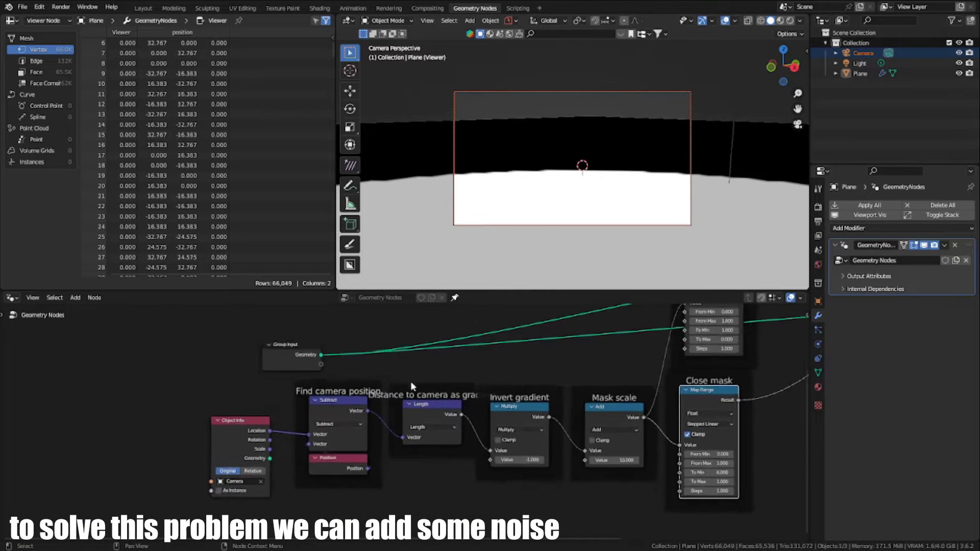
key(ctrl+space)
middle_drag(395, 412, 427, 368)
key(shift+a)
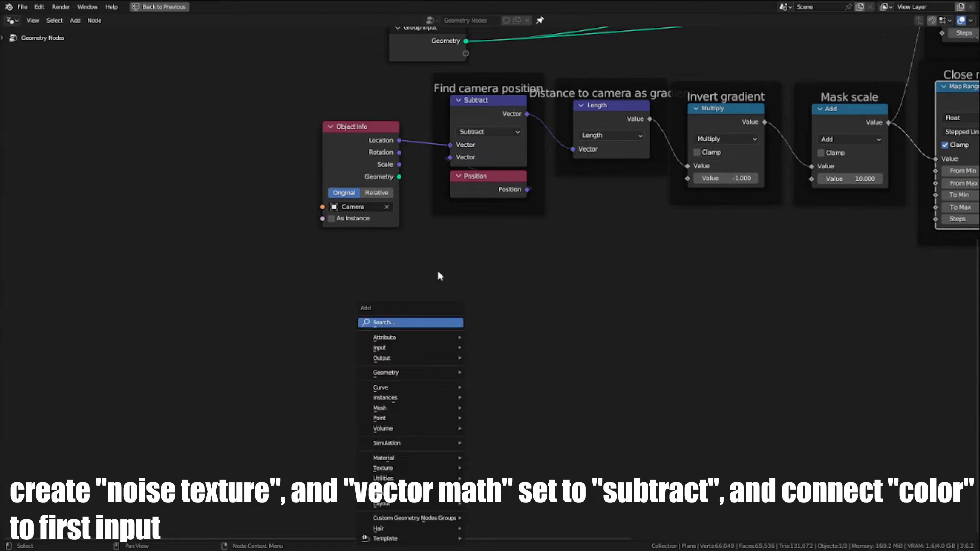
key(shift+a)
click(398, 308)
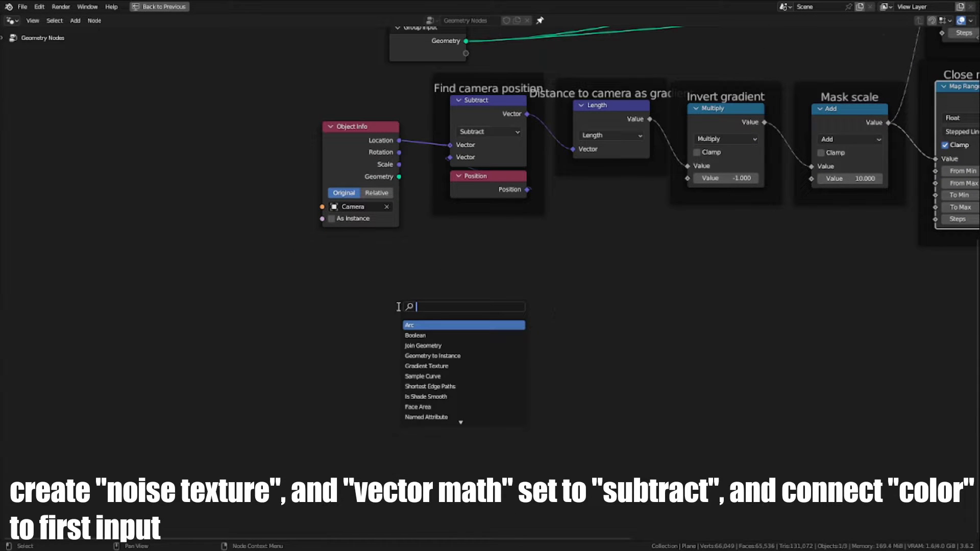
key(Return)
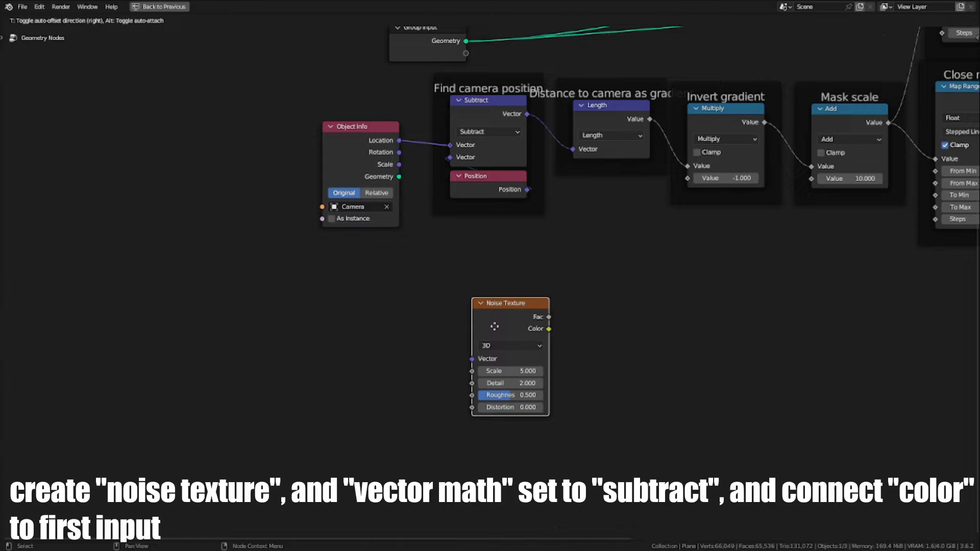
key(ctrl+space)
Add a Vector Math Subtract node fed by the noise Color and set all components of its second vector to 0.5.
scroll(406, 464, up, 3)
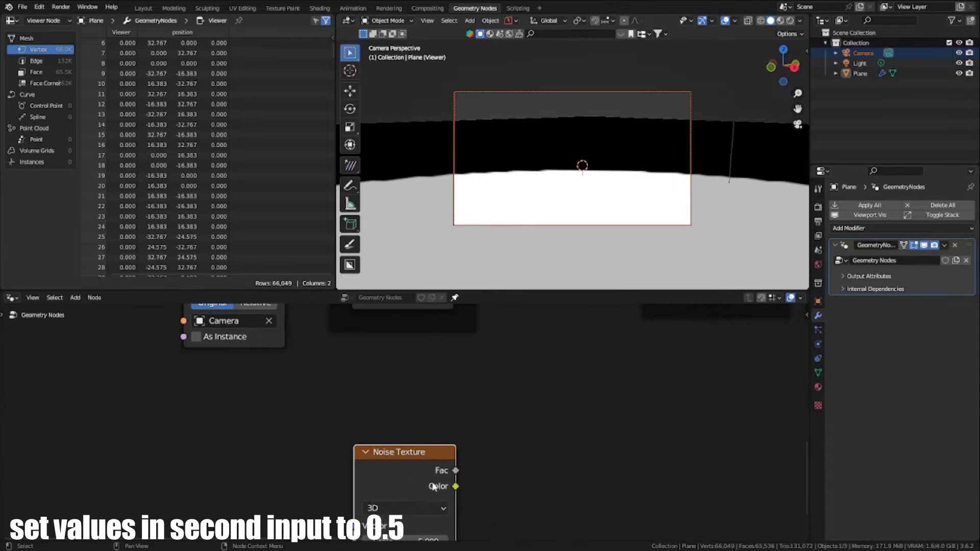
key(shift+a)
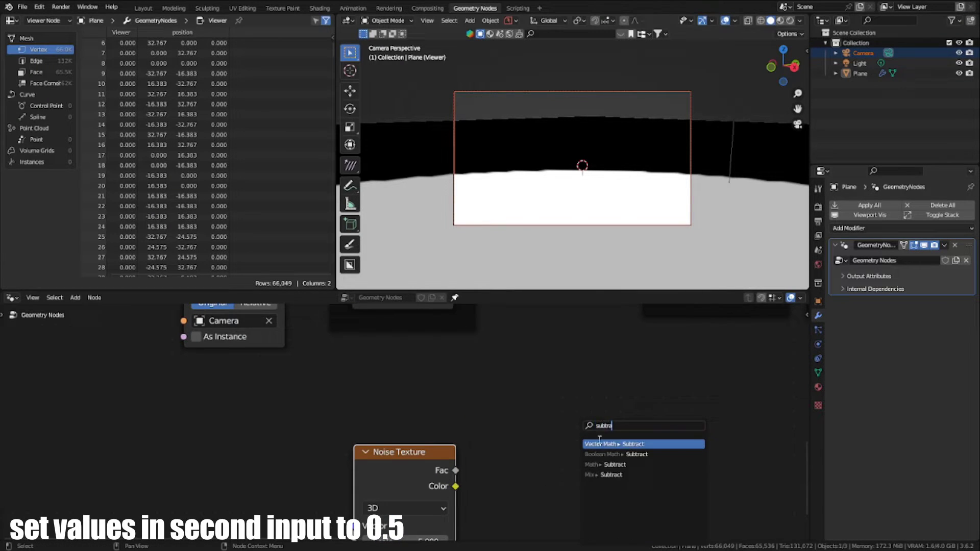
key(Return)
click(541, 441)
middle_drag(551, 475, 561, 351)
drag(580, 400, 583, 429)
text(0.5)
key(Return)
scroll(411, 418, down, 6)
drag(416, 379, 526, 467)
middle_drag(545, 438, 523, 473)
Add a Vector Math node set to Scale after the noise Subtract node and place it above it.
drag(537, 398, 583, 403)
text(s)
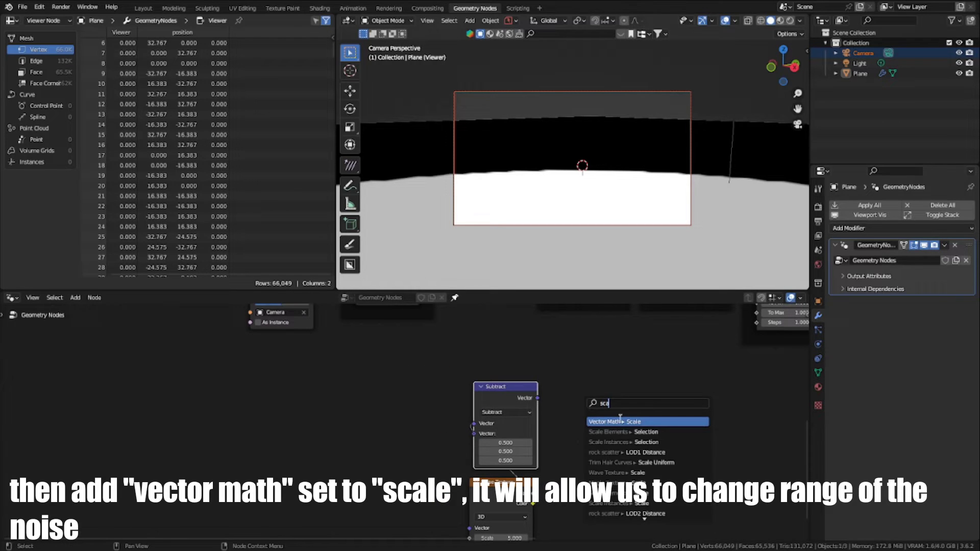
text(ca)
click(623, 422)
scroll(443, 446, down, 2)
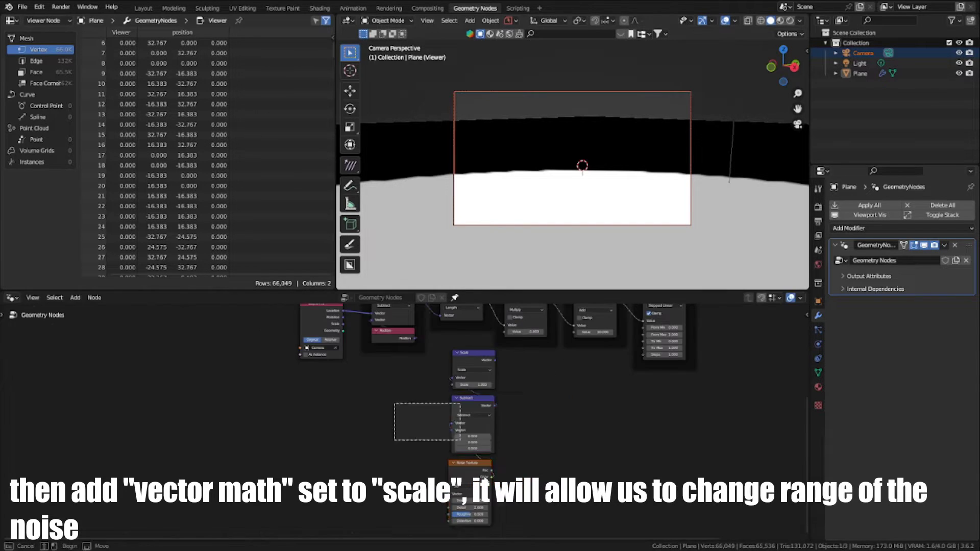
scroll(443, 446, up, 3)
Add a Vector Math Add node combining the scaled noise vector with the camera's Location output.
click(459, 449)
key(shift+a)
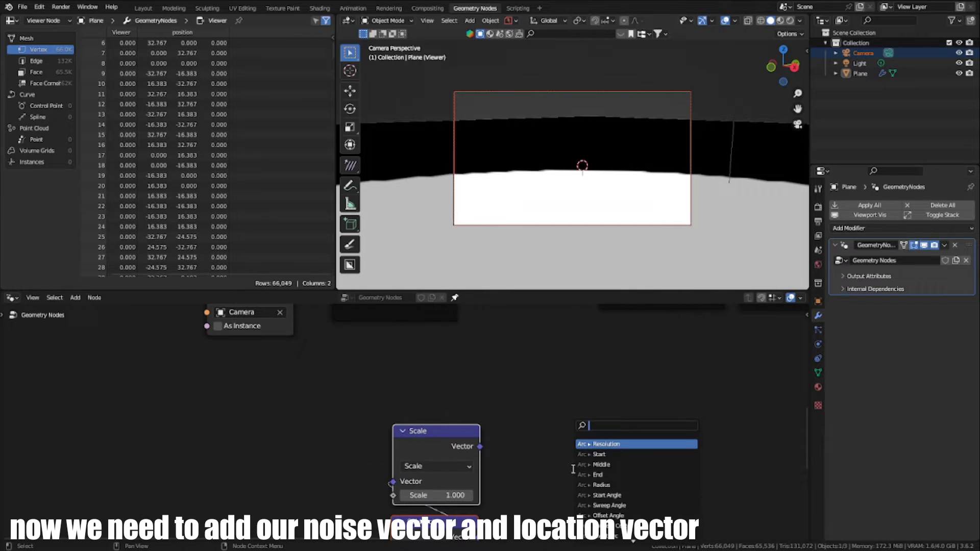
click(595, 444)
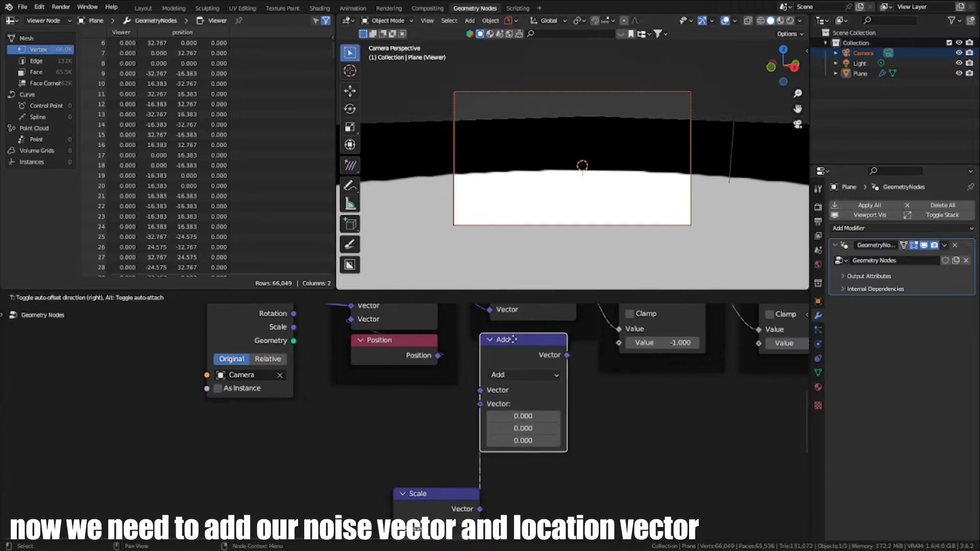
click(542, 402)
middle_drag(406, 374, 473, 422)
scroll(474, 421, down, 3)
drag(401, 370, 549, 482)
drag(581, 440, 502, 445)
scroll(502, 445, down, 4)
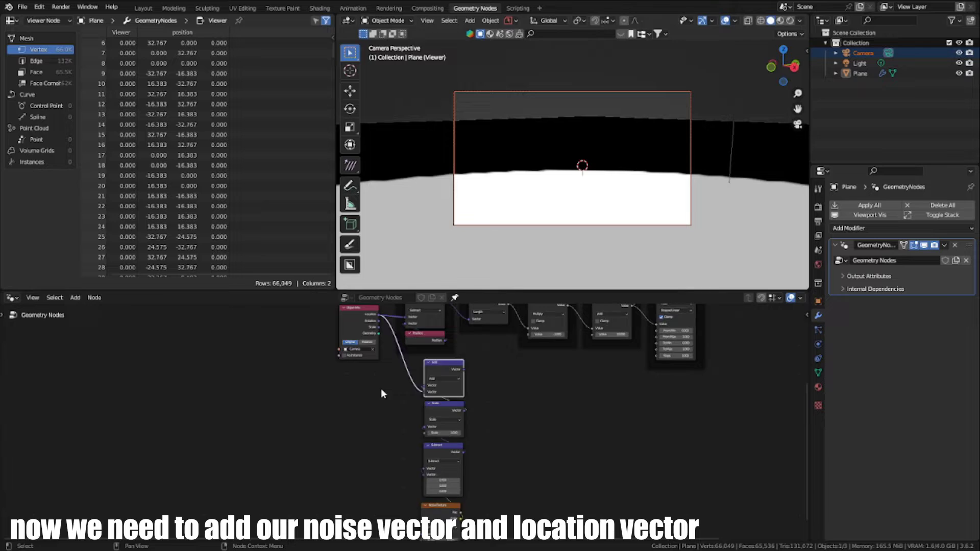
Stack the Scale, Subtract and Noise Texture nodes tightly in a column beneath the vector Add node.
drag(381, 389, 470, 516)
drag(455, 408, 434, 420)
key(ctrl+space)
middle_drag(487, 393, 453, 405)
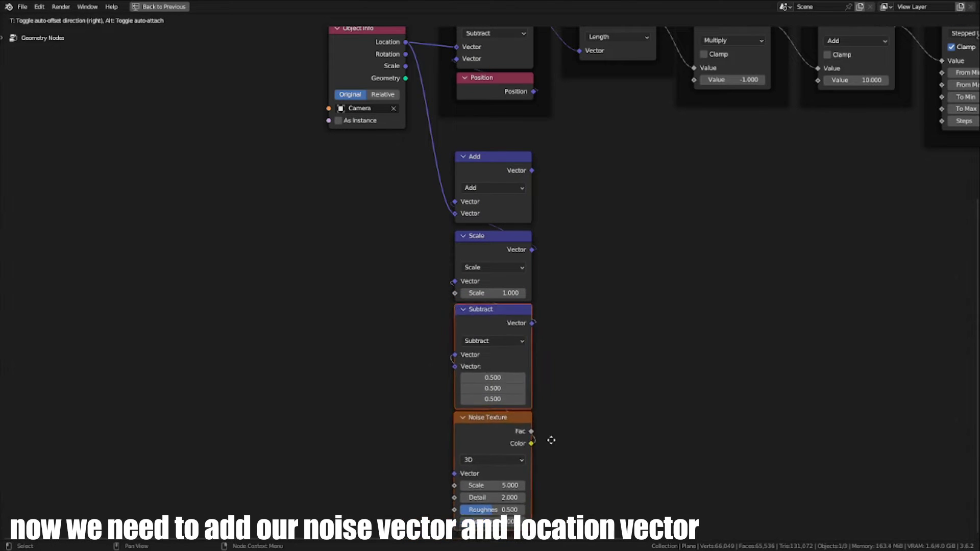
key(g)
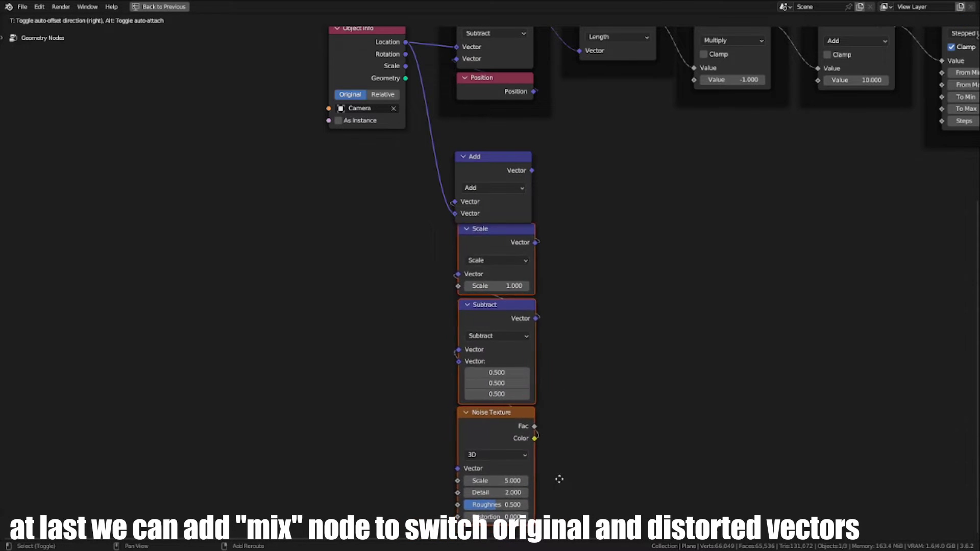
click(560, 490)
middle_drag(501, 349, 462, 517)
Add a vector Mix node with the camera Location in A and the vector Add result in B.
scroll(492, 346, up, 3)
click(491, 345)
key(shift+a)
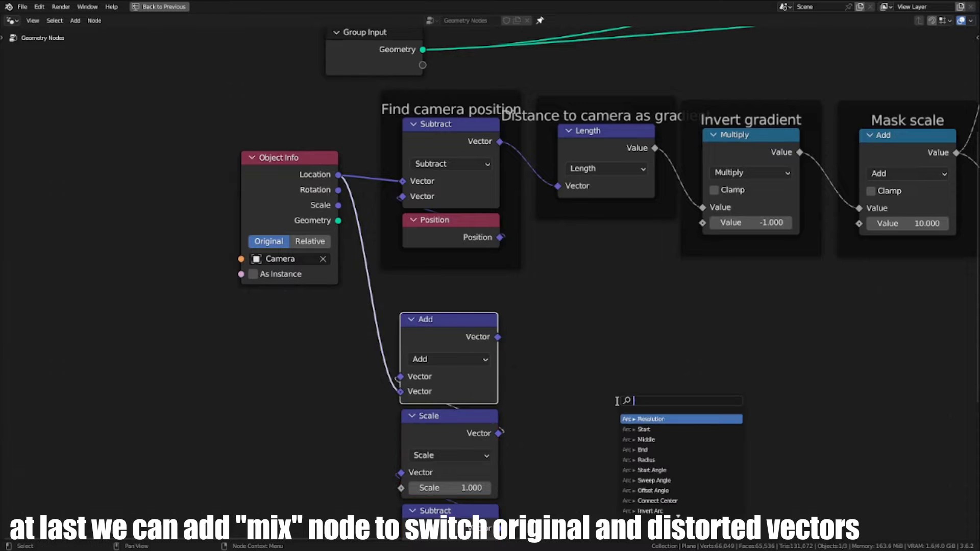
click(628, 430)
click(588, 324)
scroll(337, 176, up, 2)
drag(313, 157, 589, 410)
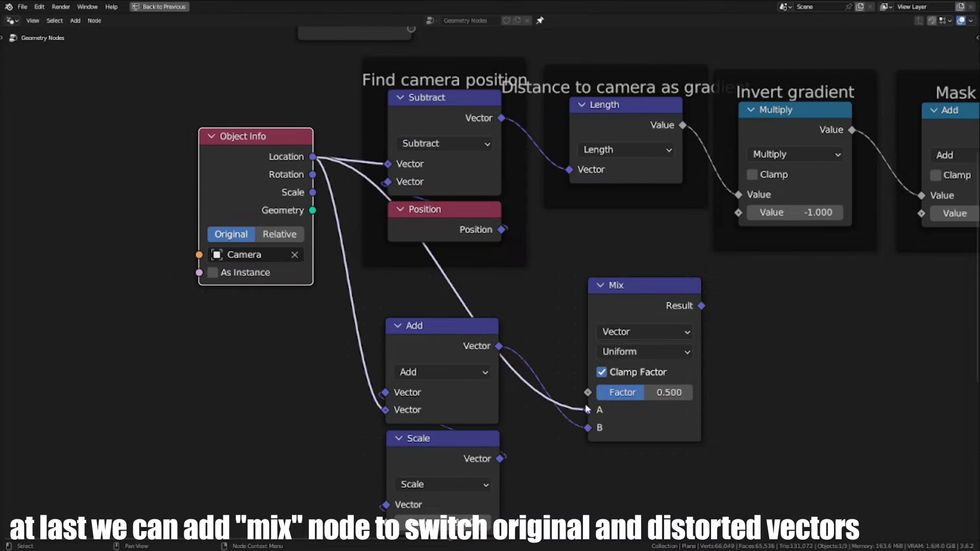
drag(628, 287, 603, 262)
Align the noise nodes beneath the Mix node and move the whole column under the "Find camera position" frame.
scroll(418, 361, down, 5)
scroll(417, 355, down, 4)
drag(423, 293, 512, 428)
key(g)
click(571, 450)
scroll(575, 445, up, 4)
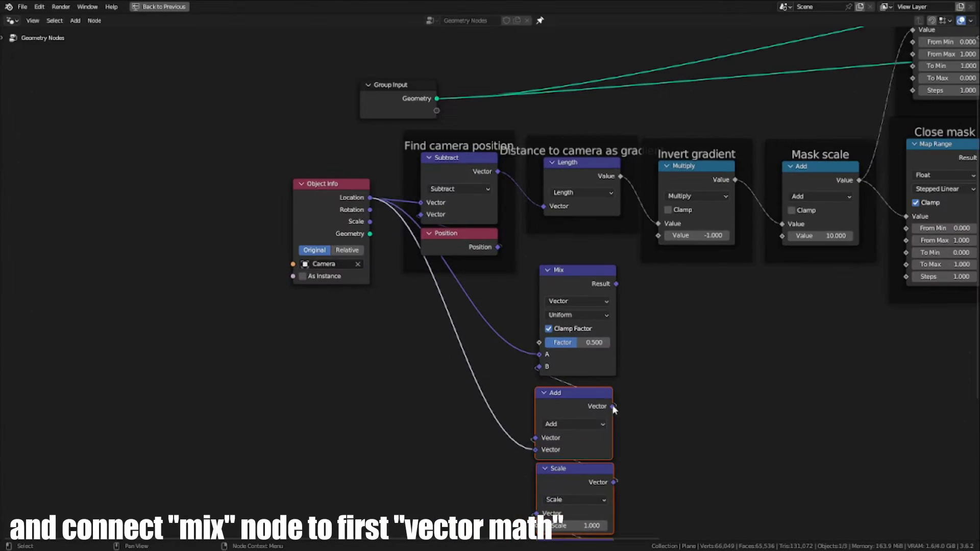
key(g)
click(618, 401)
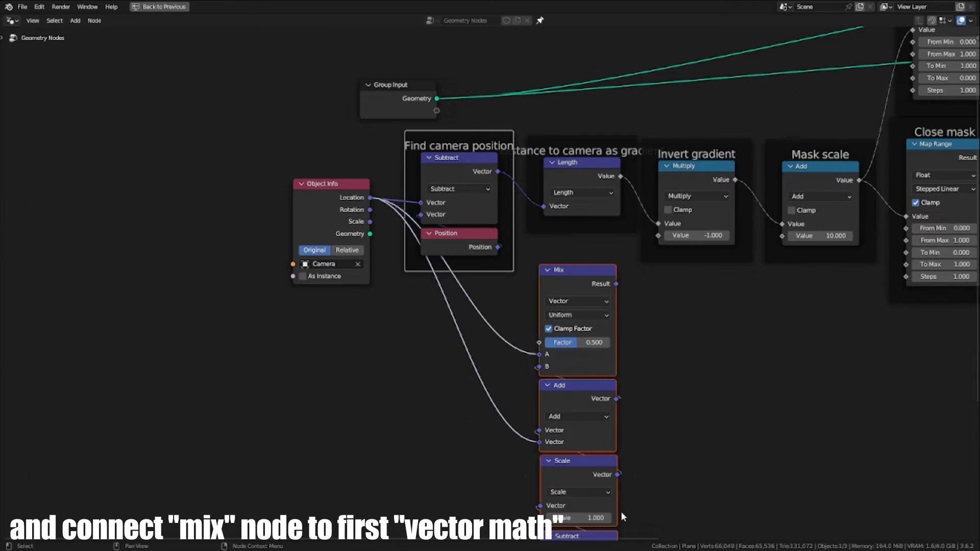
scroll(613, 418, down, 3)
key(g)
scroll(555, 362, up, 3)
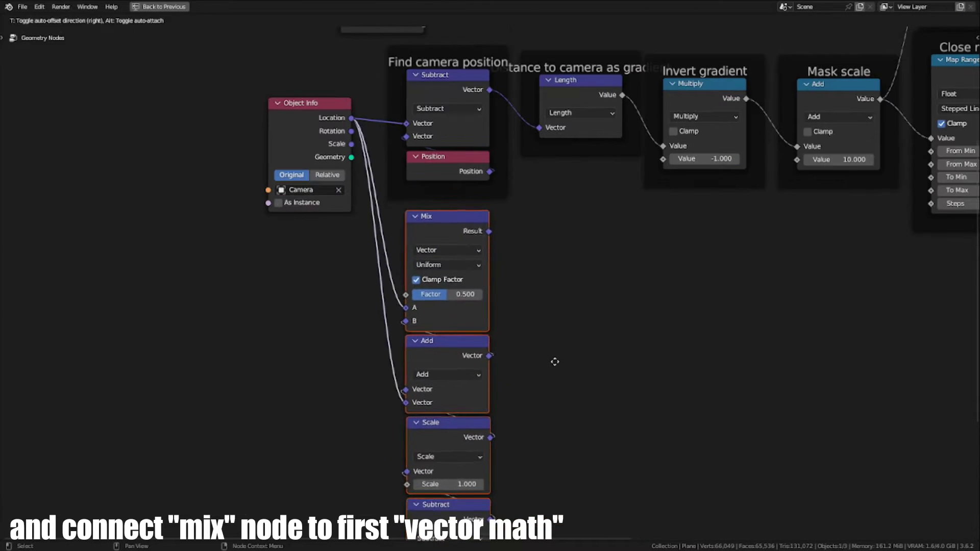
click(562, 375)
Enclose the Mix and noise node column in a frame labelled "Mask distortion".
key(ctrl+j)
key(F2)
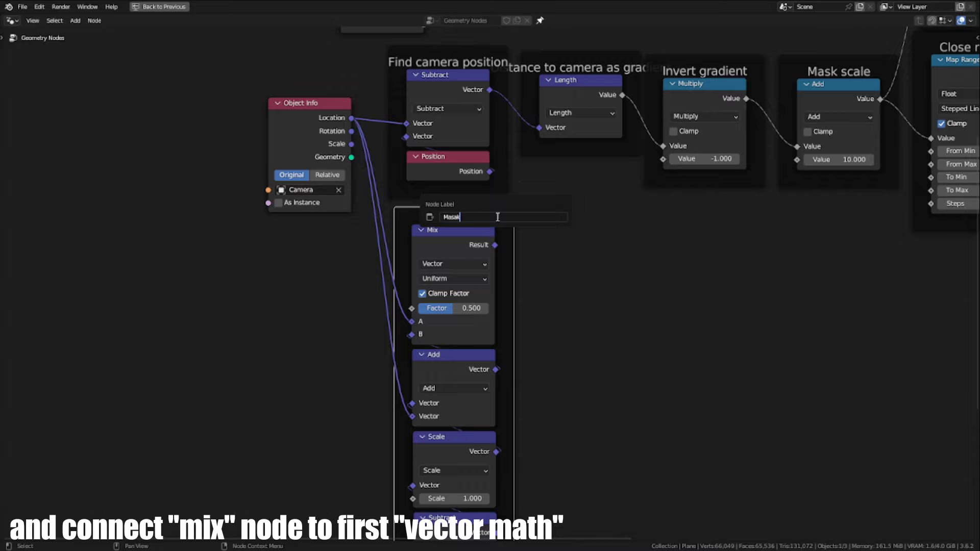
text(Mask distortion)
key(Return)
Connect the Mix result to the first vector input of the Subtract node in the "Find camera position" frame.
scroll(494, 217, up, 7)
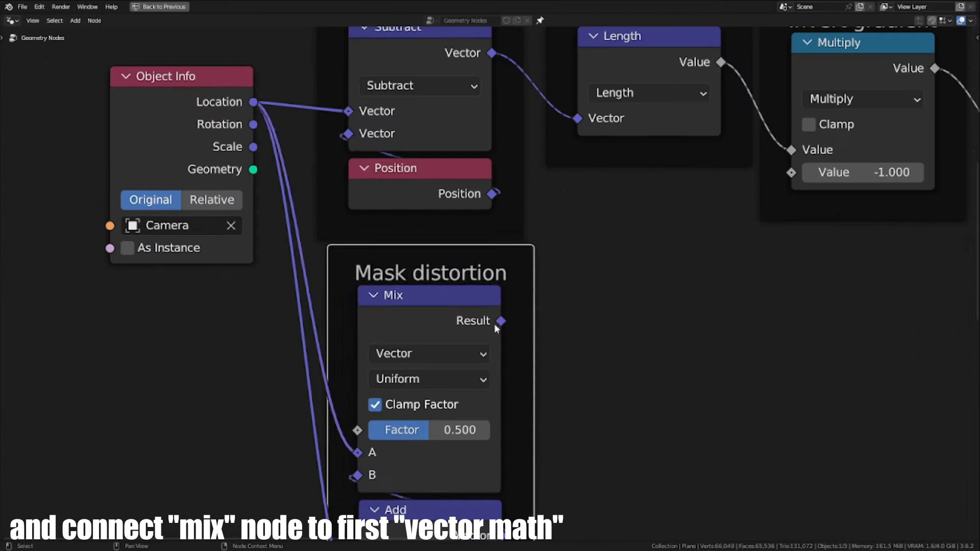
drag(497, 322, 357, 112)
scroll(485, 225, down, 5)
middle_drag(483, 215, 481, 304)
click(501, 330)
drag(501, 330, 506, 331)
key(ctrl+space)
scroll(431, 430, up, 8)
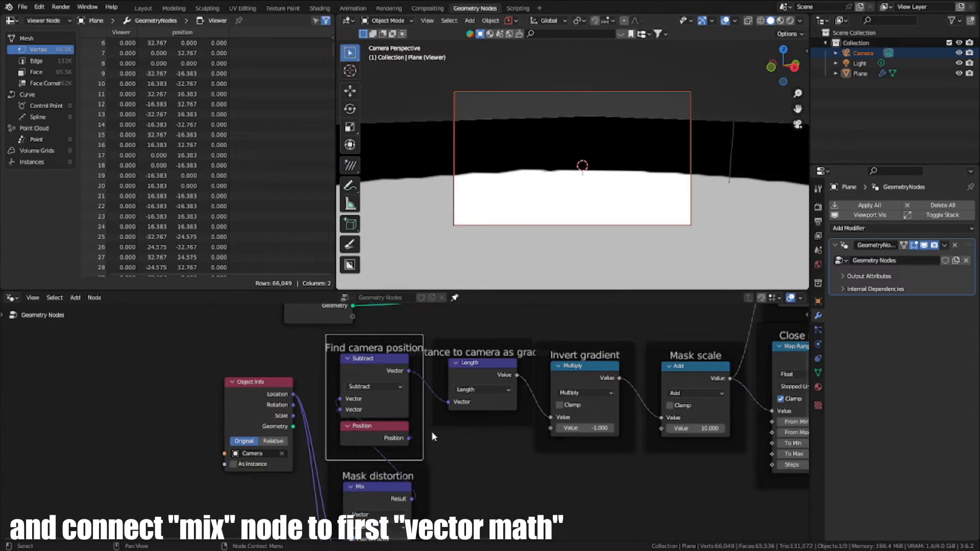
Set the Mix factor to 1 and raise the Scale node's scale to 11.8.
middle_drag(429, 501, 521, 327)
drag(485, 387, 543, 387)
middle_drag(585, 183, 609, 158)
scroll(604, 202, down, 7)
scroll(449, 434, down, 1)
middle_drag(455, 464, 401, 322)
scroll(409, 327, up, 1)
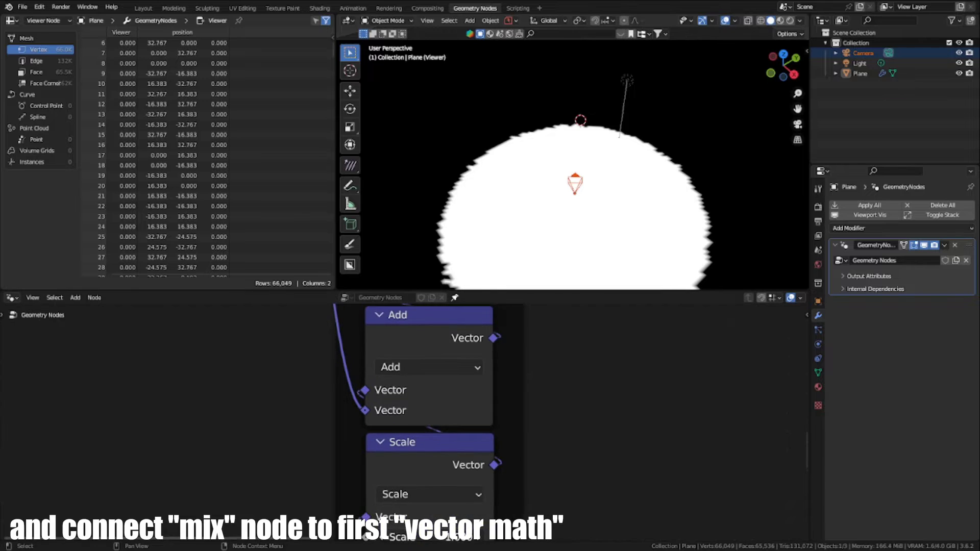
drag(434, 537, 484, 537)
Set the Noise Texture scale to 1.
scroll(434, 531, down, 5)
middle_drag(434, 531, 378, 306)
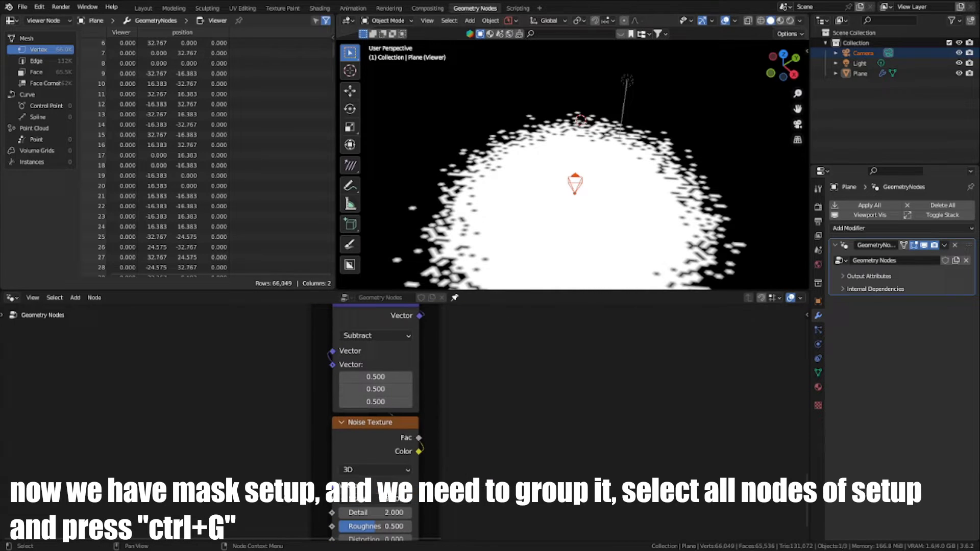
drag(397, 500, 383, 500)
Temporarily move the camera over the plane to check how the distorted mask follows it, and inspect the mask from a low angle.
middle_drag(609, 170, 596, 202)
scroll(597, 202, down, 2)
key(g)
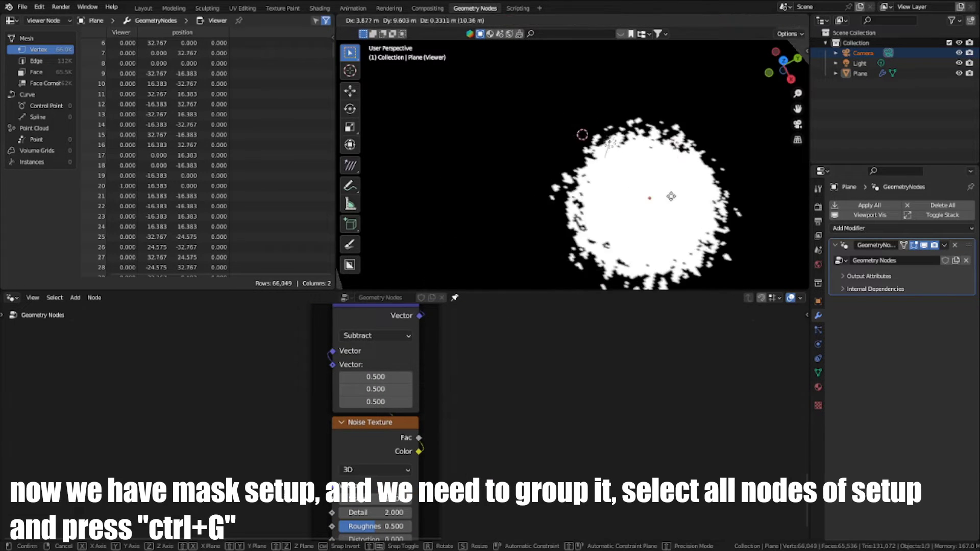
right_click(605, 189)
scroll(407, 454, up, 1)
middle_drag(406, 455, 425, 404)
scroll(424, 409, up, 1)
scroll(422, 421, down, 1)
middle_drag(568, 215, 572, 157)
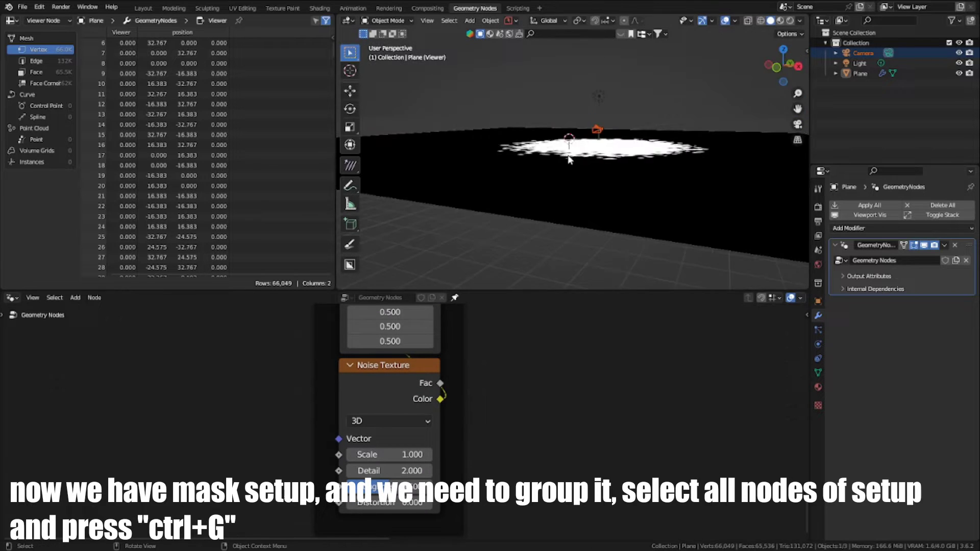
Look through the camera and temporarily rotate it about the Z axis to check the distorted mask edge.
key(KP_0)
key(r)
key(z)
right_click(556, 176)
Maximize the node editor and set the Scale node's scale in the mask distortion frame to 10.
scroll(454, 377, down, 3)
middle_drag(453, 378, 448, 395)
scroll(448, 396, up, 4)
key(ctrl+space)
middle_drag(484, 127, 517, 338)
double_click(518, 338)
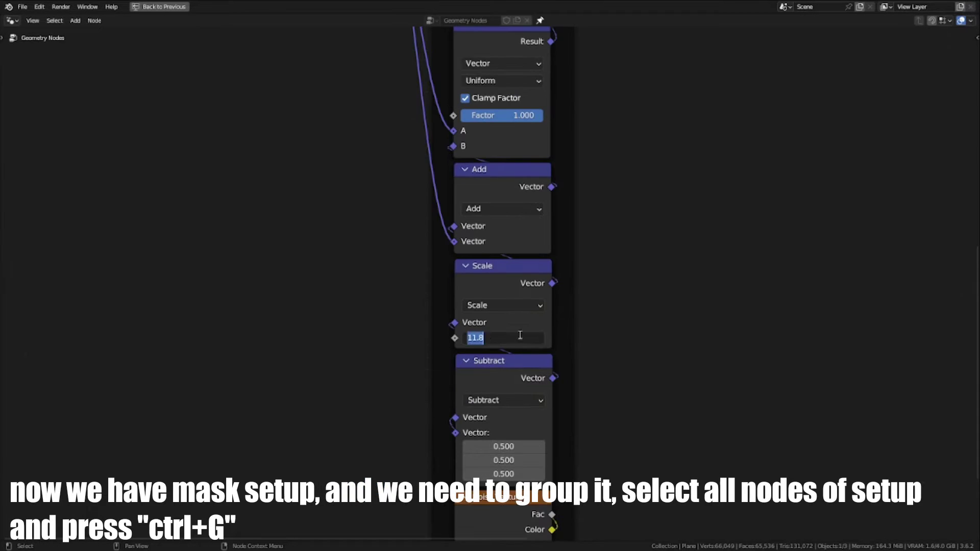
text(10)
key(Return)
Set the Mix factor to 0 and add a reroute joining the camera location links, placed beside the mask distortion frame.
middle_drag(515, 235, 510, 365)
scroll(511, 365, down, 6)
middle_drag(605, 276, 501, 265)
scroll(340, 212, up, 5)
middle_drag(339, 212, 428, 214)
shift+right_drag(455, 174, 428, 281)
key(g)
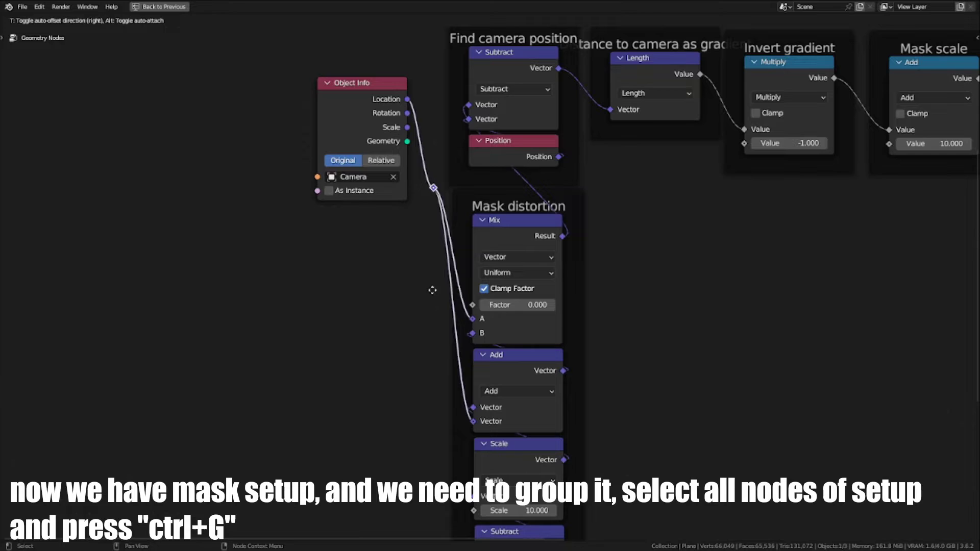
click(463, 412)
Move the Object Info and Group Input nodes away from the framed mask nodes.
scroll(464, 412, down, 10)
drag(440, 223, 389, 227)
middle_drag(473, 172, 438, 171)
drag(437, 172, 244, 90)
scroll(326, 255, down, 3)
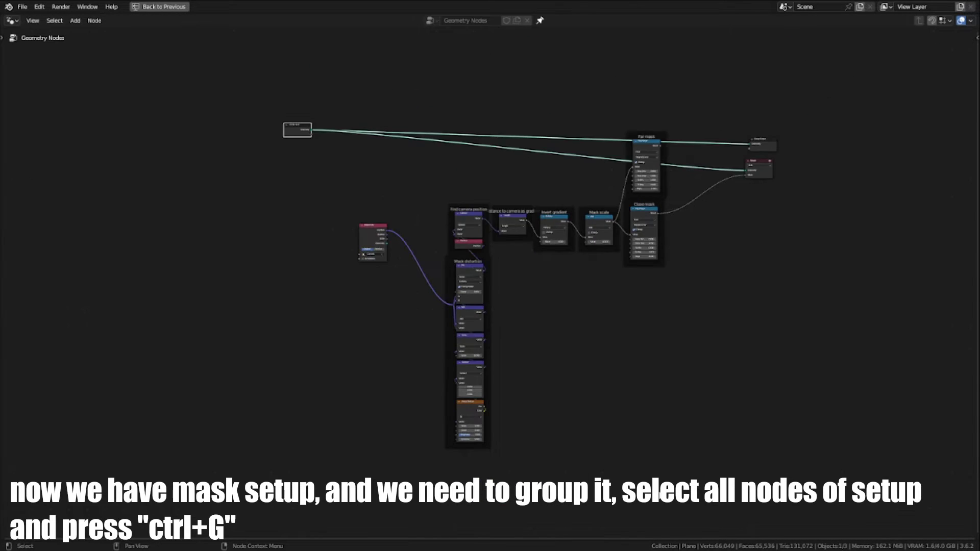
Group all the framed mask nodes together with the reroute, leaving Object Info, Group Input, Group Output and Viewer outside.
drag(416, 495, 717, 107)
scroll(607, 167, up, 4)
key(ctrl+g)
scroll(566, 187, up, 5)
scroll(557, 194, up, 1)
Rename the group's vector input to Camera Location.
click(222, 281)
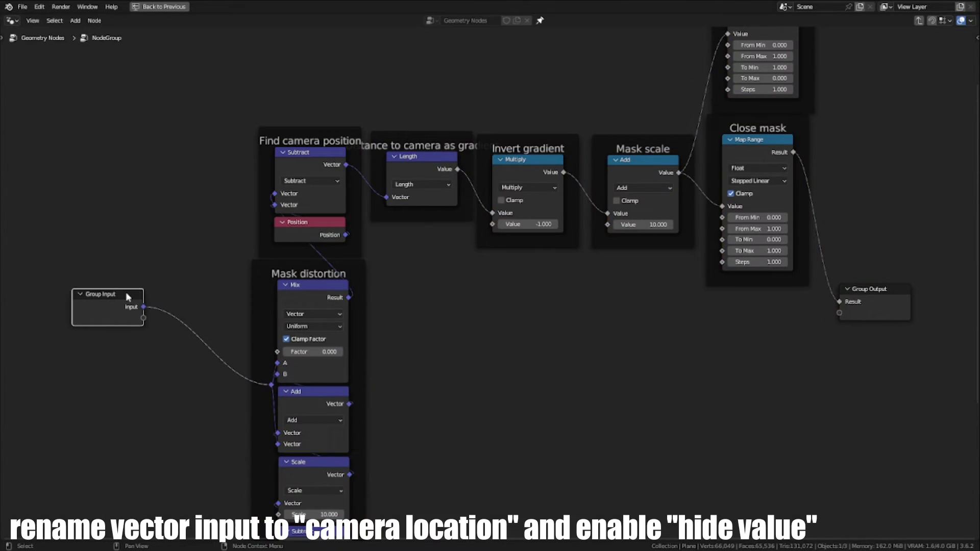
key(n)
click(974, 109)
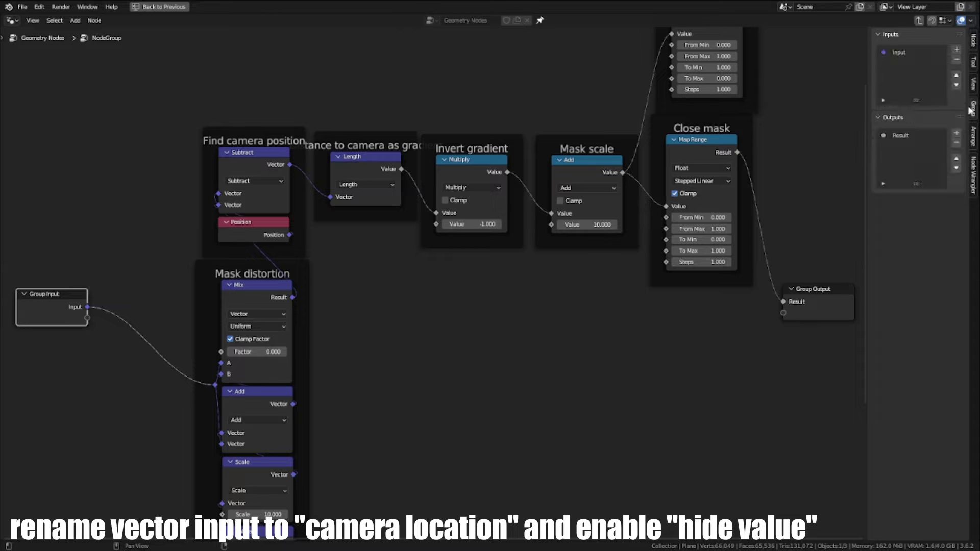
double_click(902, 52)
text(ca)
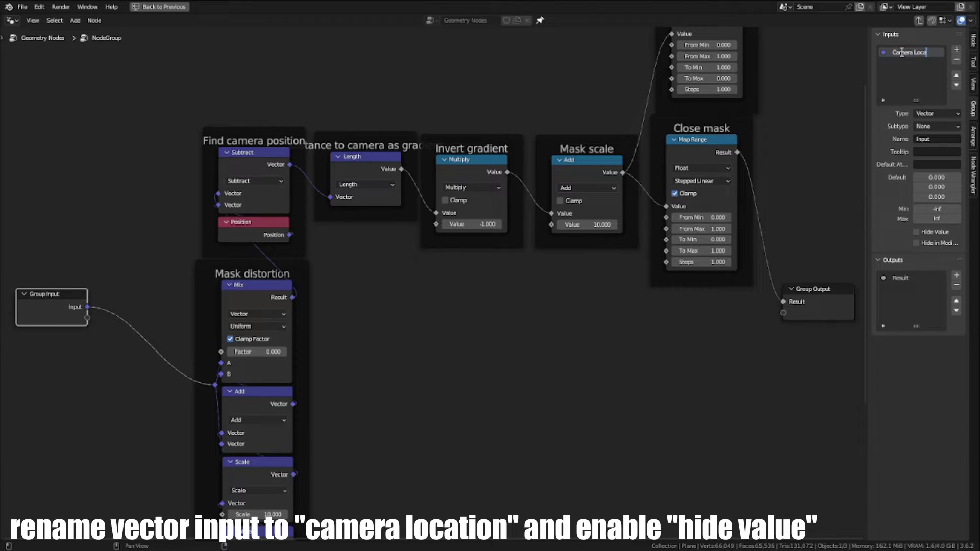
Rename the group's Result output to Close Mask and add the far mask's result as a second output named Far Mask.
middle_drag(823, 305, 596, 357)
scroll(596, 356, up, 1)
double_click(900, 278)
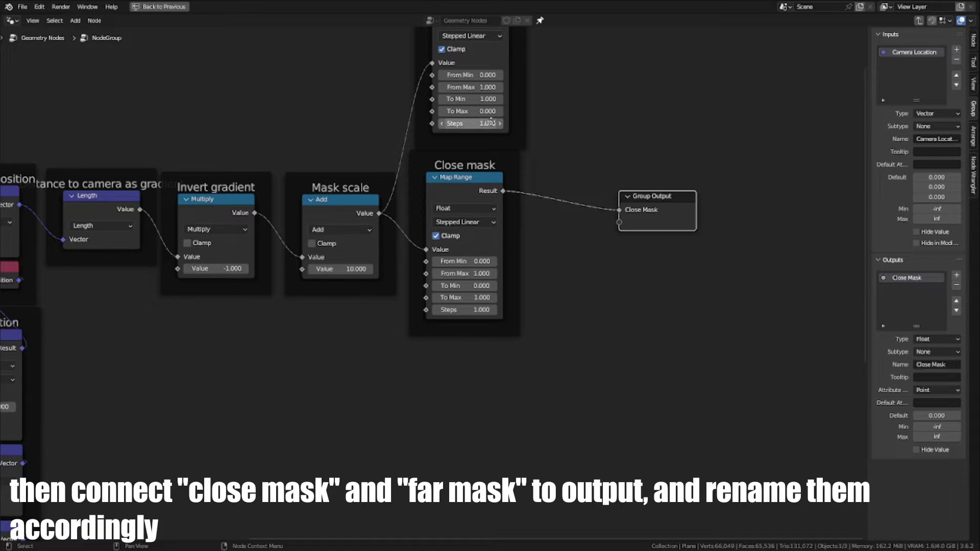
drag(508, 83, 611, 369)
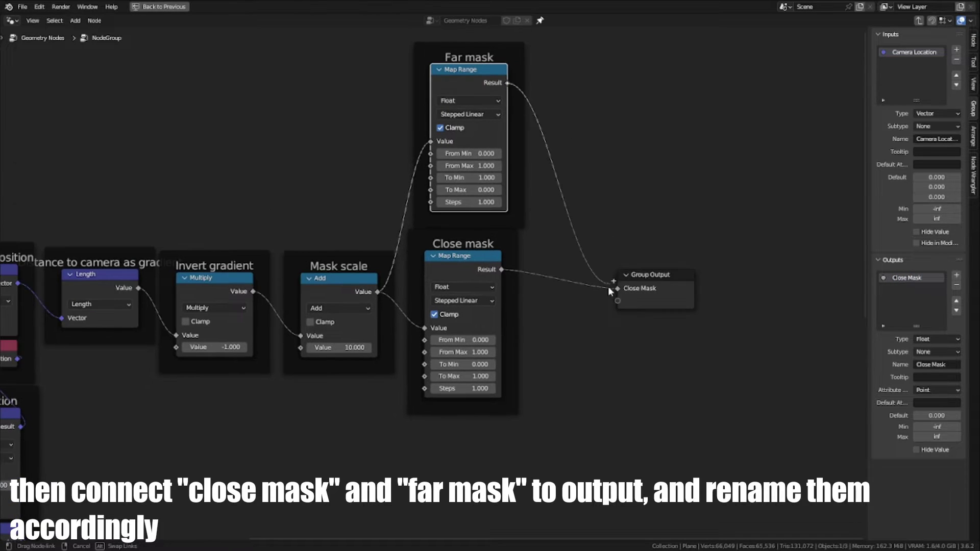
double_click(900, 288)
drag(597, 324, 567, 230)
Expose the second value of the Mask scale Add node as a group input named Mask Scale.
scroll(567, 255, down, 5)
middle_drag(220, 403, 439, 379)
scroll(307, 363, up, 5)
mouse_move(288, 330)
mouse_down()
mouse_move(277, 314)
mouse_move(289, 343)
mouse_up()
scroll(356, 329, up, 4)
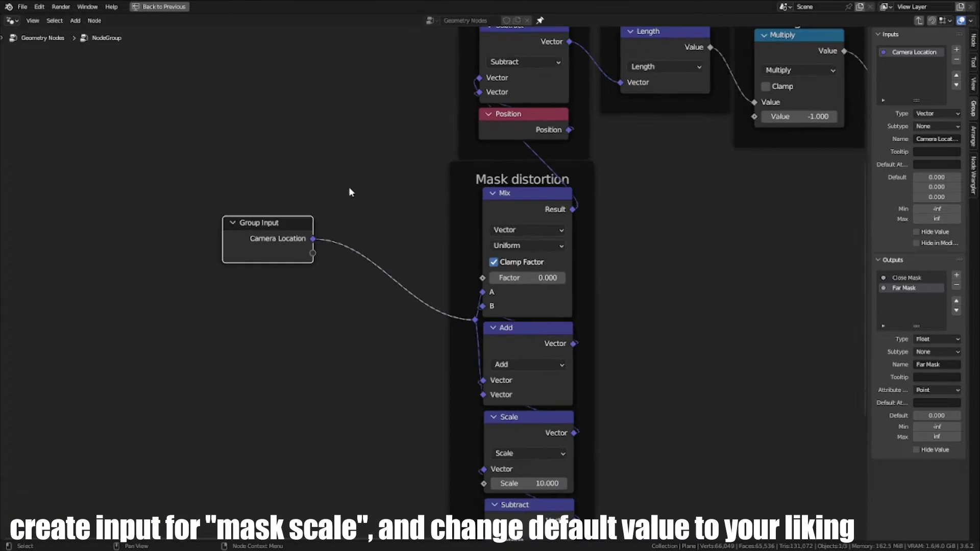
middle_drag(350, 192, 113, 419)
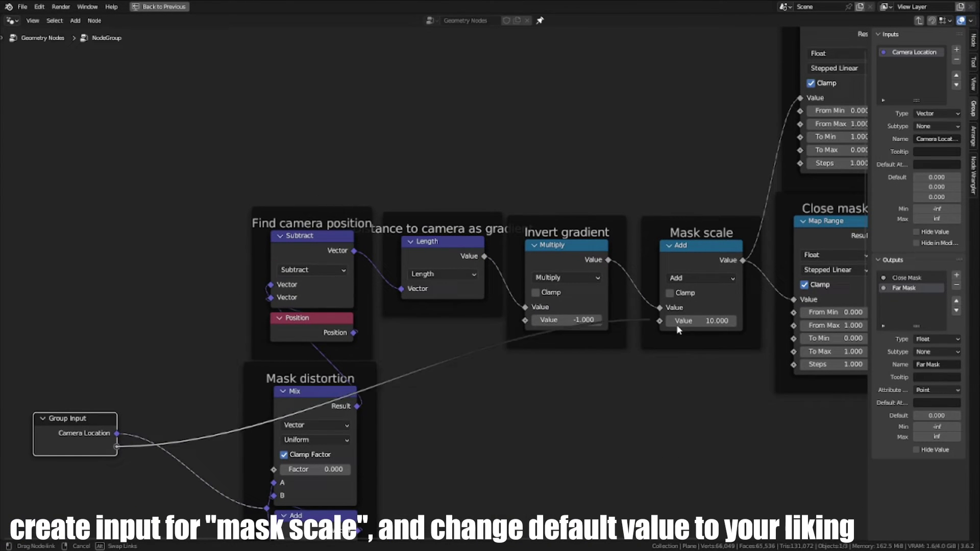
drag(665, 320, 662, 321)
double_click(901, 62)
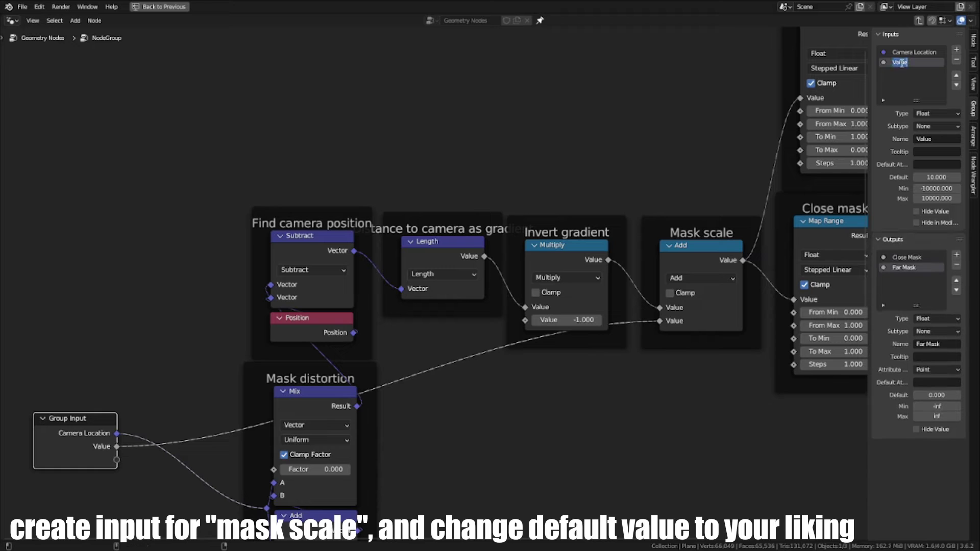
Expose the Mix node's factor as a group input named Mask Distortion.
middle_drag(106, 445, 200, 221)
scroll(229, 243, up, 3)
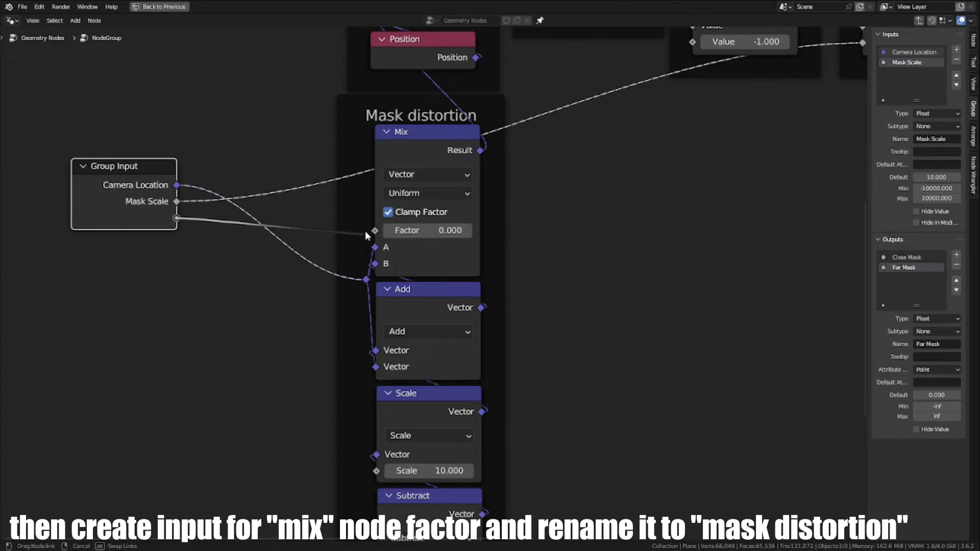
drag(365, 230, 368, 232)
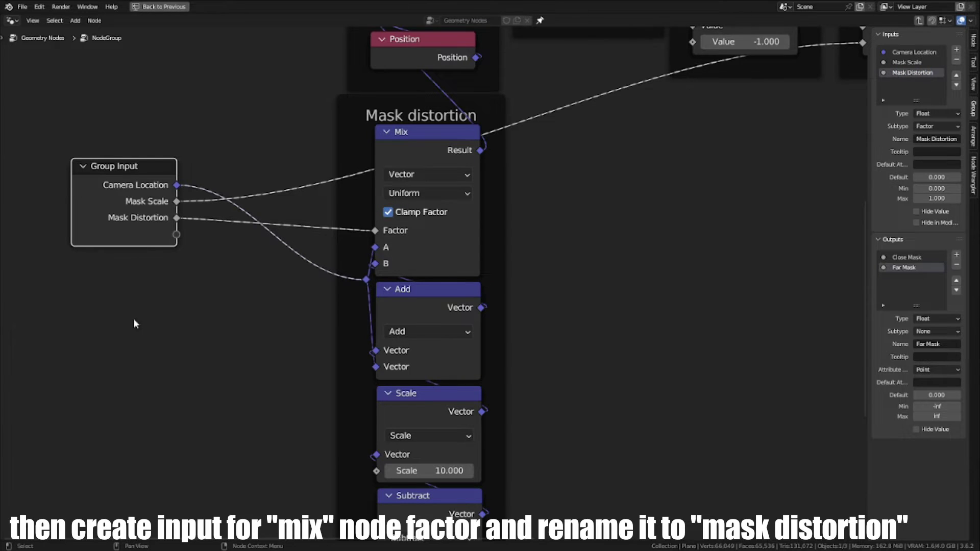
Expose the Scale node's scale value as a group input named Distortion Range.
scroll(133, 319, down, 1)
middle_drag(134, 320, 188, 243)
drag(228, 165, 428, 385)
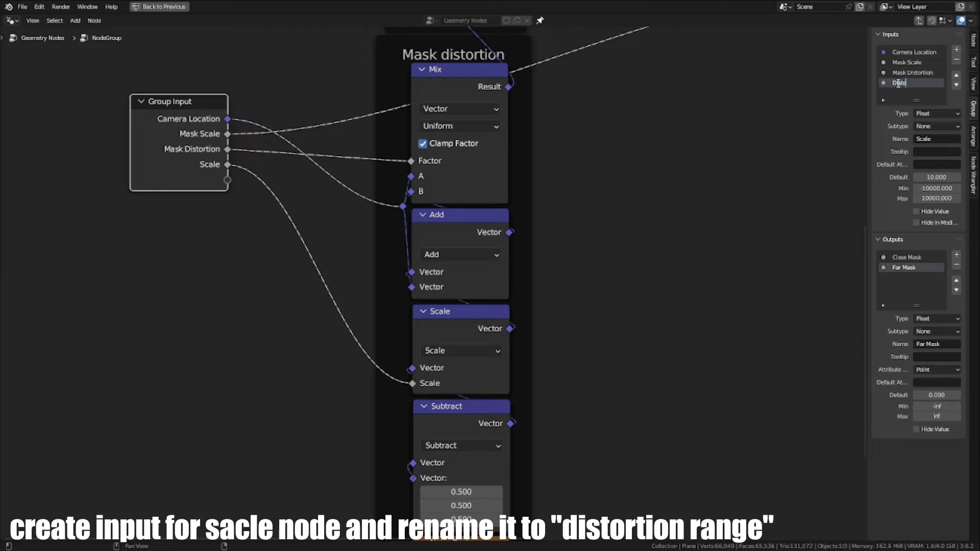
Switch the Noise Texture to 4D and expose its W value as a group input named Noise W.
scroll(398, 240, down, 3)
drag(263, 193, 410, 435)
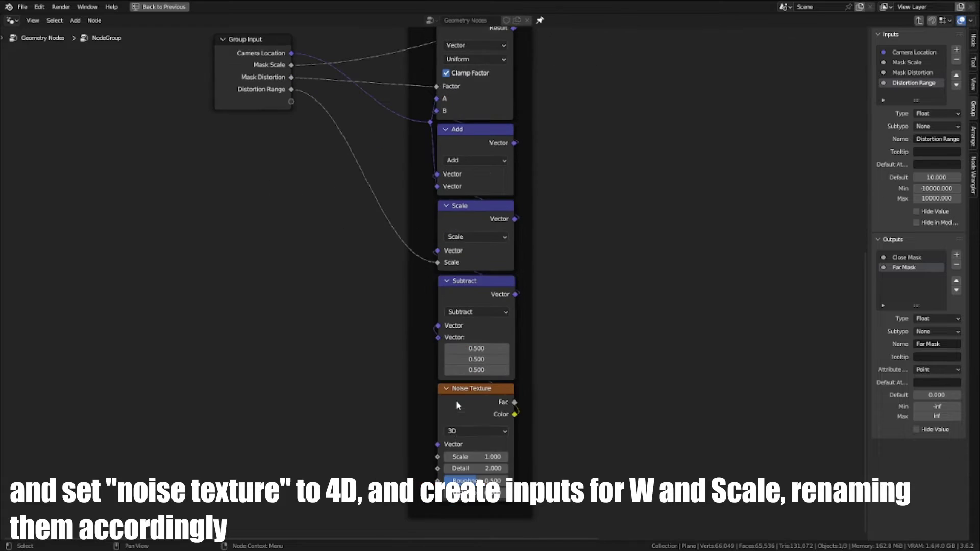
click(458, 481)
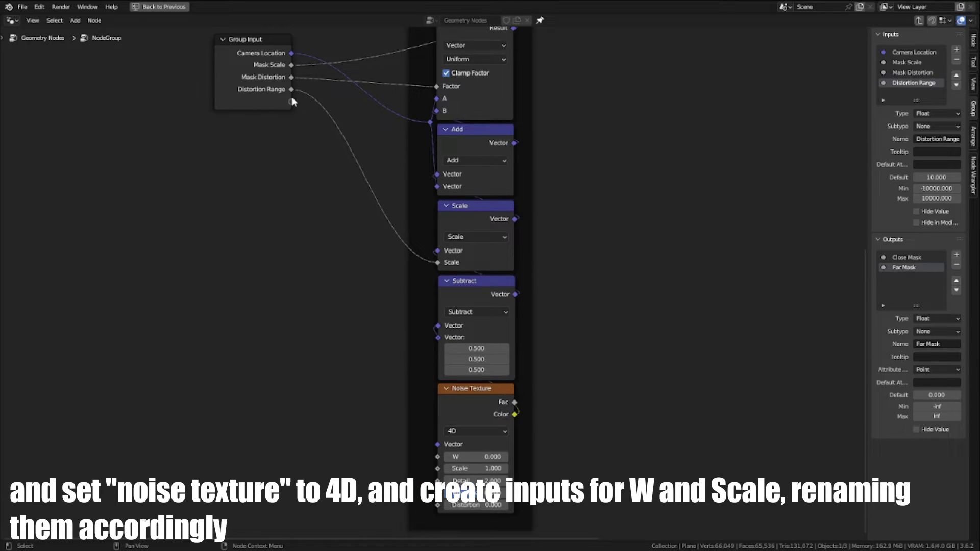
drag(454, 434, 451, 458)
click(905, 92)
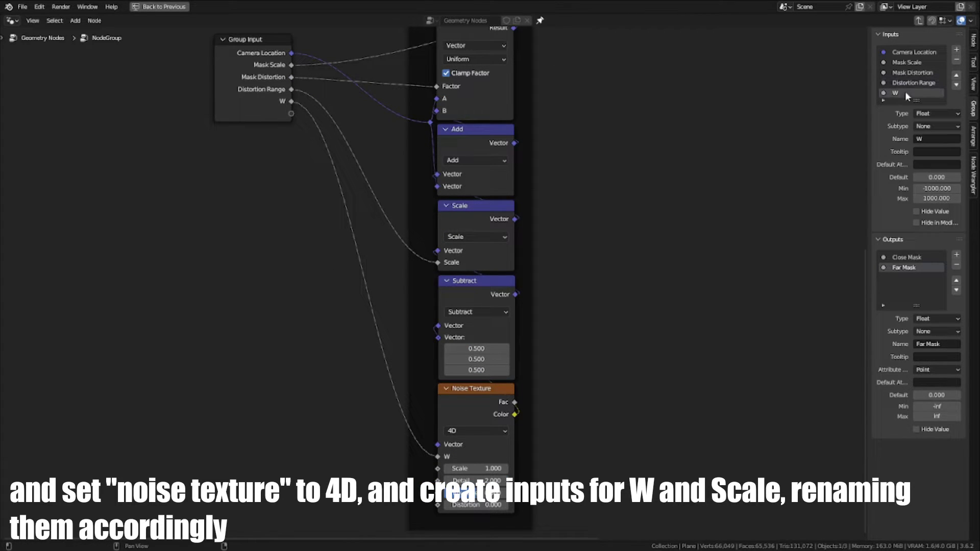
double_click(906, 92)
text(Noise W)
key(Return)
Expose the Noise Texture's scale as a group input named Noise Scale.
drag(291, 114, 437, 468)
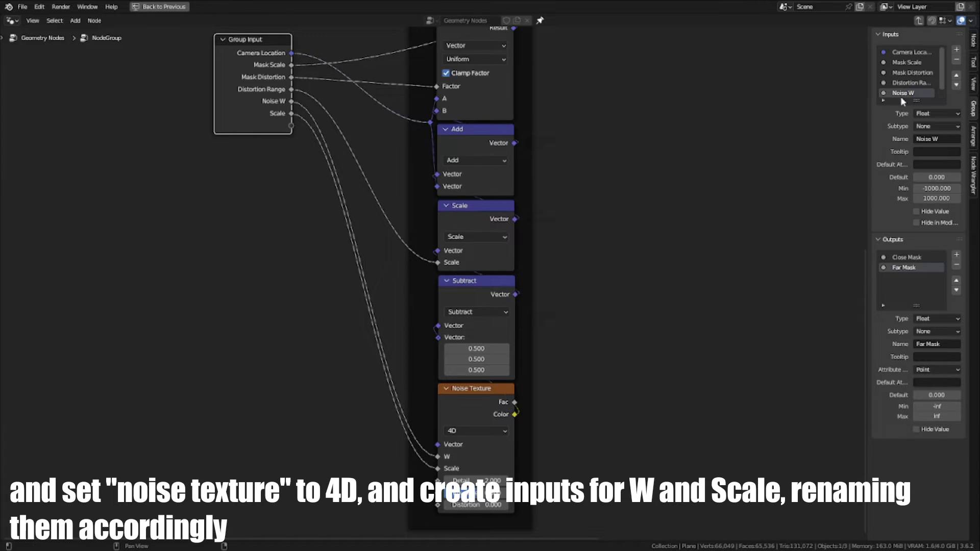
click(902, 96)
double_click(902, 96)
text(Noise Scale)
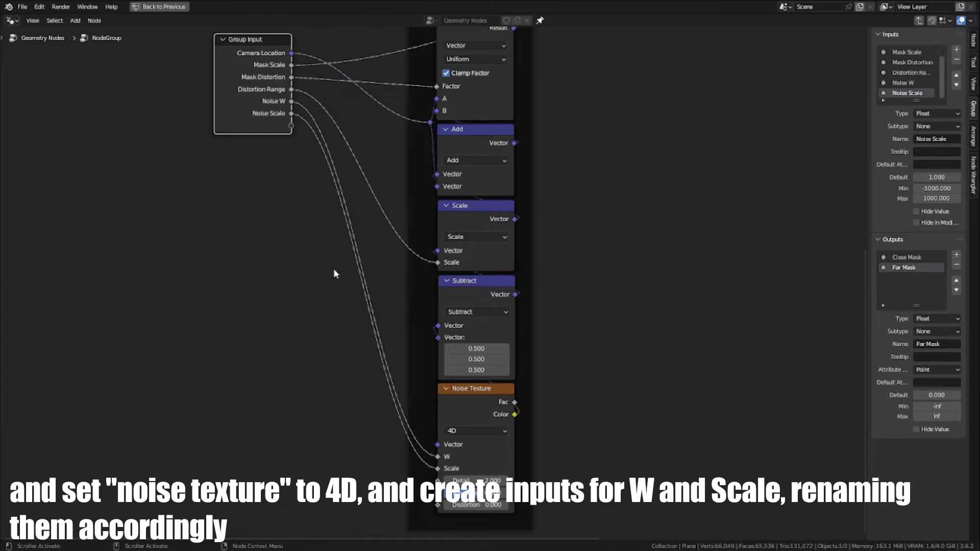
Look through the group inputs' settings and enable Hide Value for Camera Location.
scroll(334, 272, up, 3)
middle_drag(332, 172, 301, 268)
click(906, 83)
middle_drag(652, 318, 654, 356)
click(912, 74)
scroll(914, 86, up, 1)
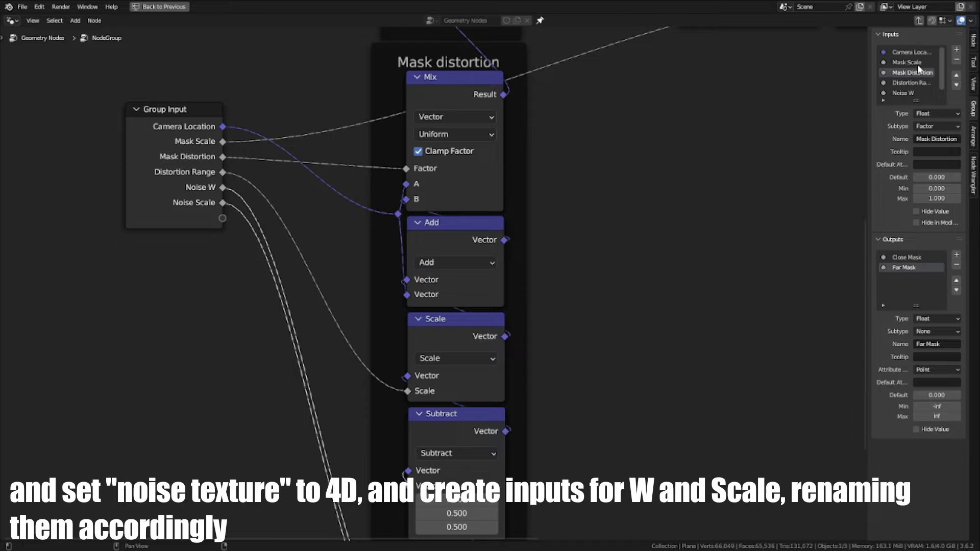
click(911, 63)
click(912, 52)
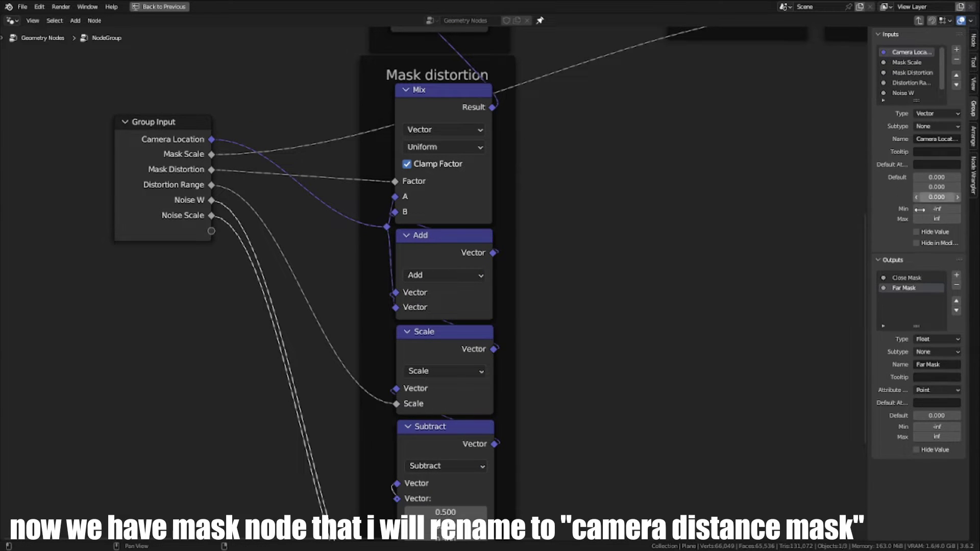
click(929, 230)
Leave the node group and rename it to Camera distance mask in the main node tree.
scroll(415, 239, down, 1)
middle_drag(415, 238, 544, 278)
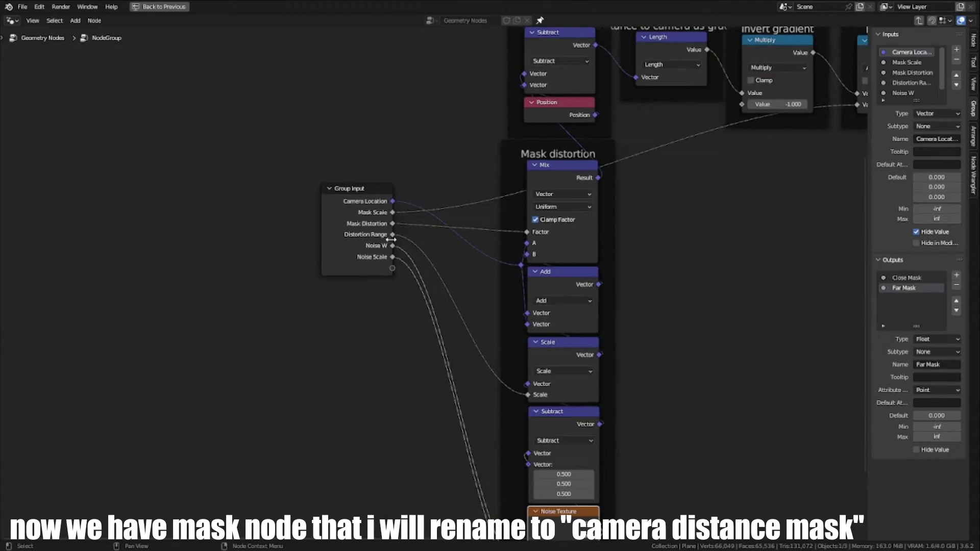
key(Tab)
scroll(468, 317, up, 1)
click(427, 304)
text(ce)
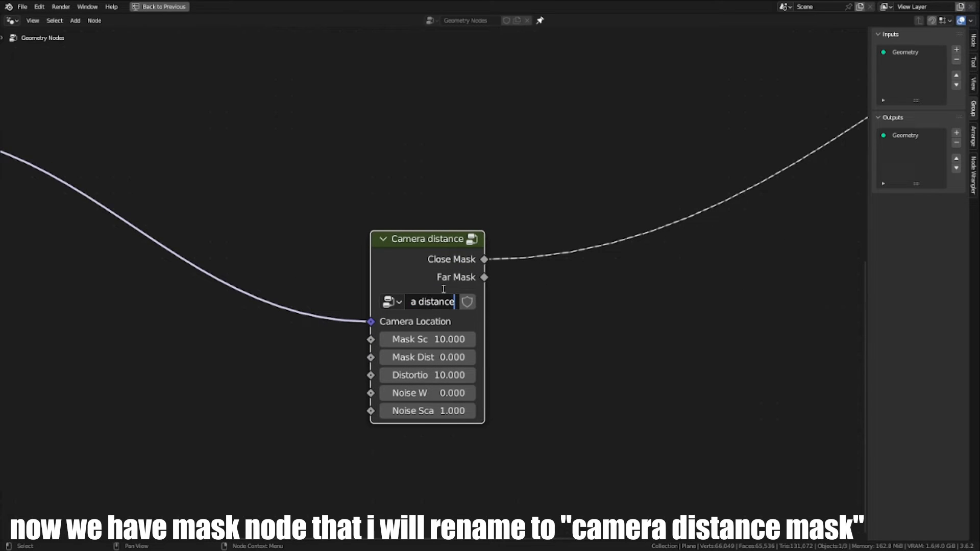
key(Tab)
scroll(436, 306, down, 8)
middle_drag(434, 311, 276, 333)
key(Tab)
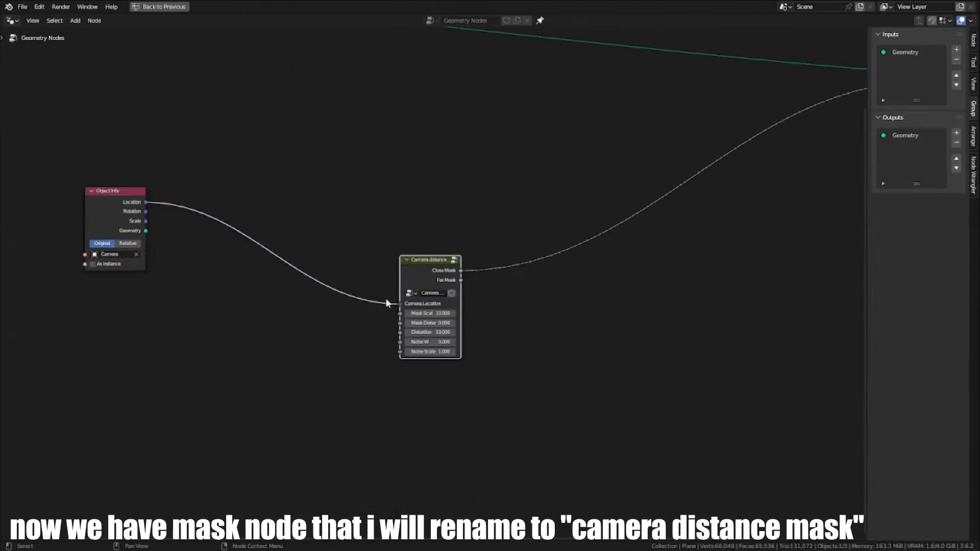
Restore the multi-editor layout, set the group node's Mask Distortion to 1 and inspect its Close Mask in the viewport.
key(ctrl+space)
scroll(353, 408, up, 3)
ctrl+shift+click(354, 398)
middle_drag(474, 179, 431, 279)
scroll(427, 286, down, 2)
ctrl+shift+click(352, 396)
drag(337, 478, 393, 475)
scroll(589, 103, down, 4)
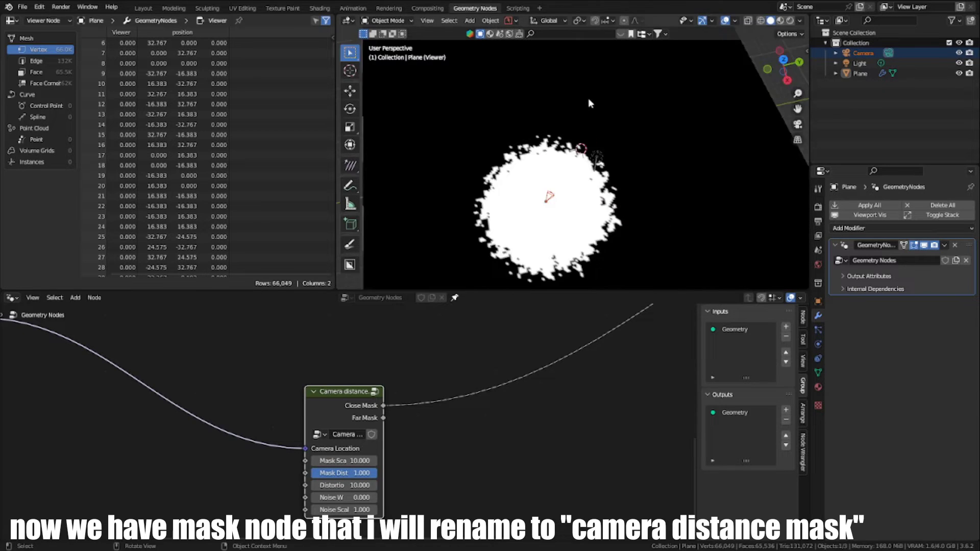
middle_drag(588, 103, 624, 175)
scroll(368, 429, down, 1)
Duplicate the camera distance mask node beside the original and preview the copy's Close Mask.
key(g)
click(345, 415)
scroll(348, 414, up, 4)
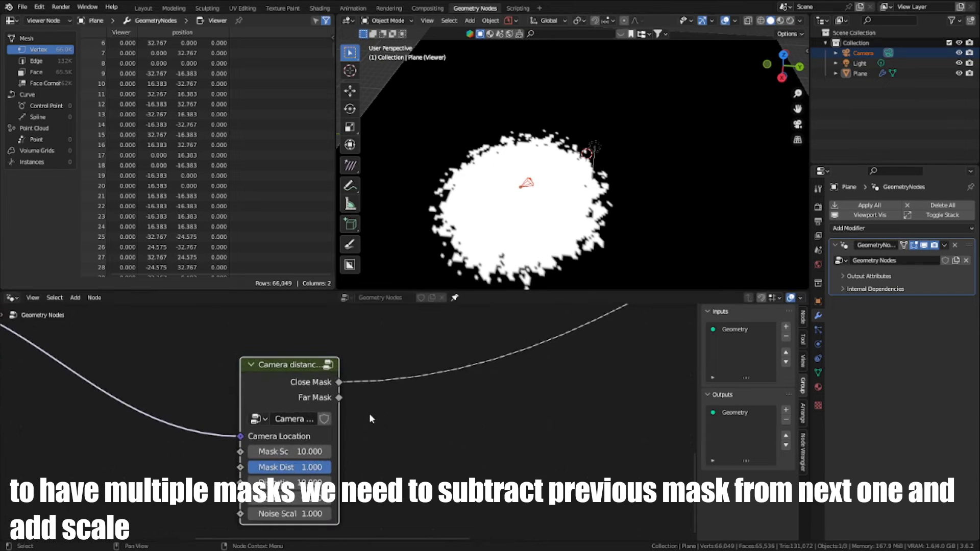
key(shift+d)
click(399, 424)
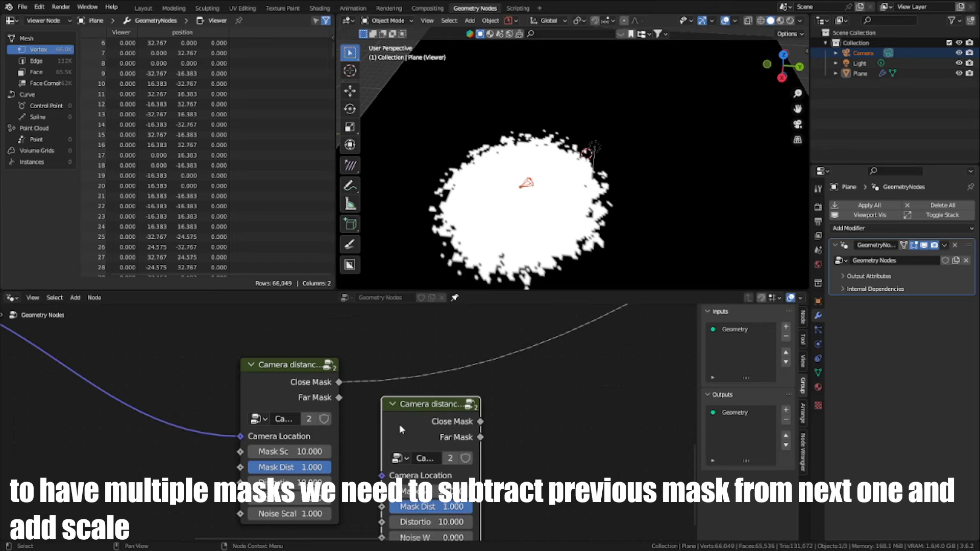
ctrl+shift+click(444, 423)
Add a reroute on the camera location link and connect it to the duplicate's Camera Location input.
middle_drag(415, 439, 404, 429)
scroll(403, 429, down, 4)
shift+right_drag(218, 407, 220, 425)
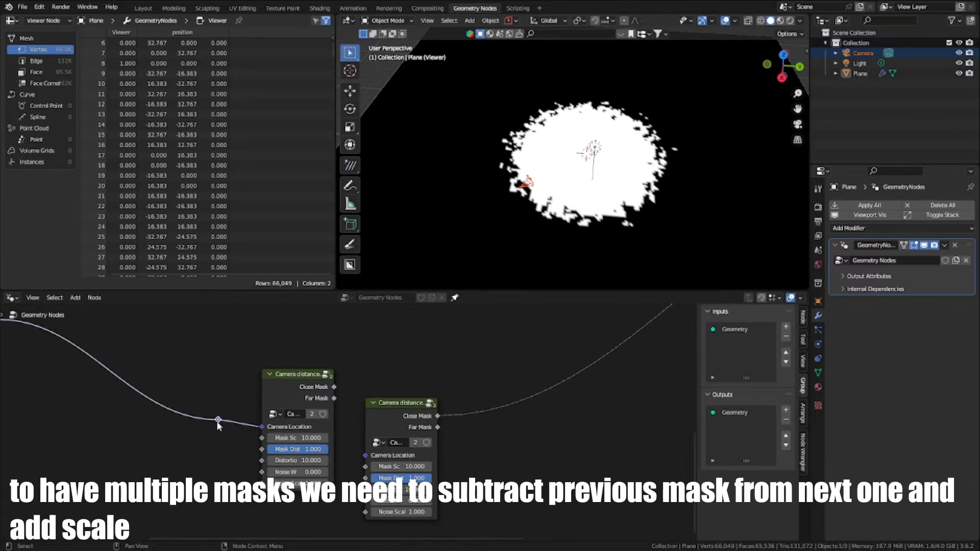
drag(218, 420, 366, 456)
Preview the first mask node's Close Mask and move the duplicate mask node further away from it.
ctrl+shift+click(325, 389)
click(374, 404)
drag(380, 403, 435, 391)
Add a Value node set to 10 and connect it to the first mask node's Mask Scale.
scroll(239, 474, up, 3)
middle_drag(239, 474, 379, 341)
key(shift+a)
click(381, 323)
text(value)
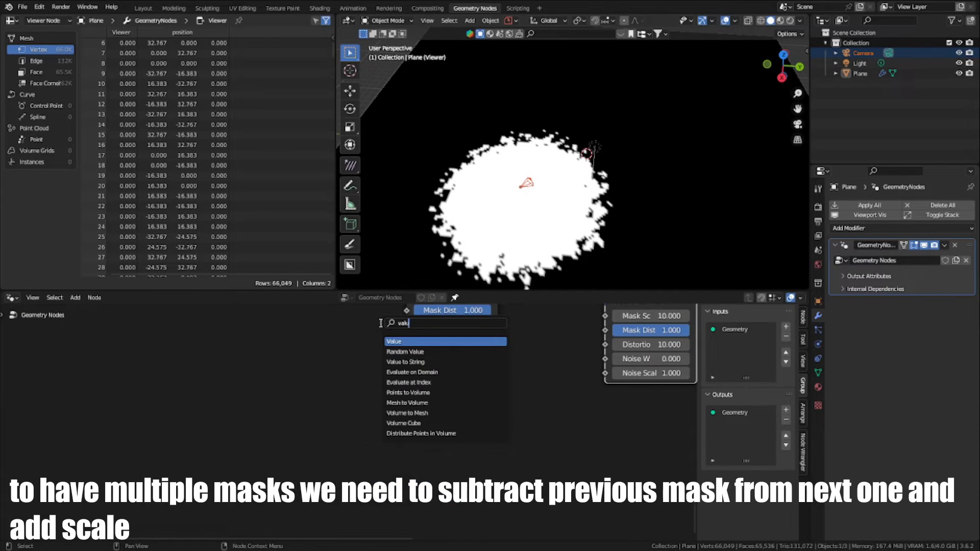
click(406, 342)
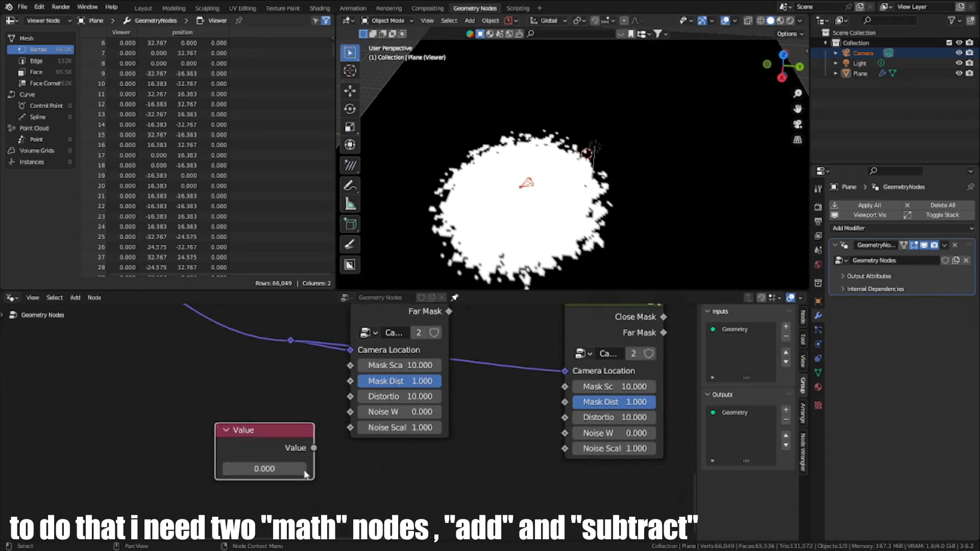
click(284, 478)
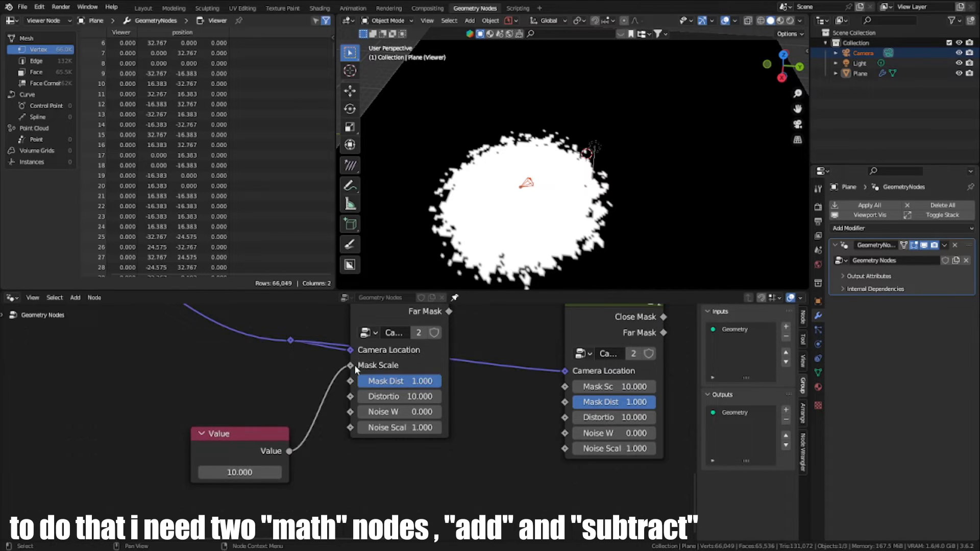
Add a Math node set to Add, fed by the Value node, and place it below the first mask node.
scroll(352, 369, down, 2)
middle_drag(352, 368, 315, 392)
drag(230, 444, 391, 498)
text(add)
click(425, 444)
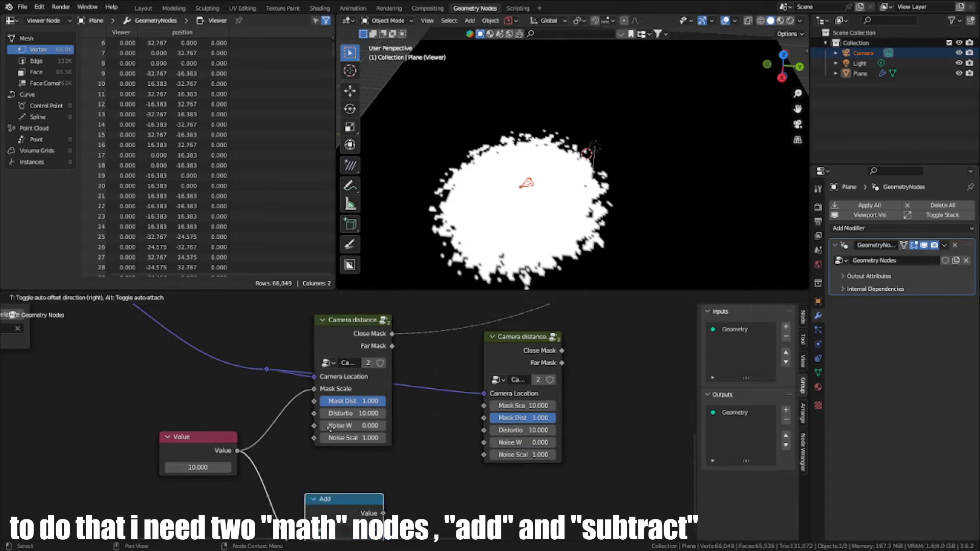
click(338, 392)
Connect the Add node's output to the second mask node's Mask Scale.
scroll(369, 471, up, 3)
mouse_move(370, 472)
middle_down()
mouse_move(412, 424)
mouse_move(372, 461)
middle_up()
scroll(416, 427, down, 1)
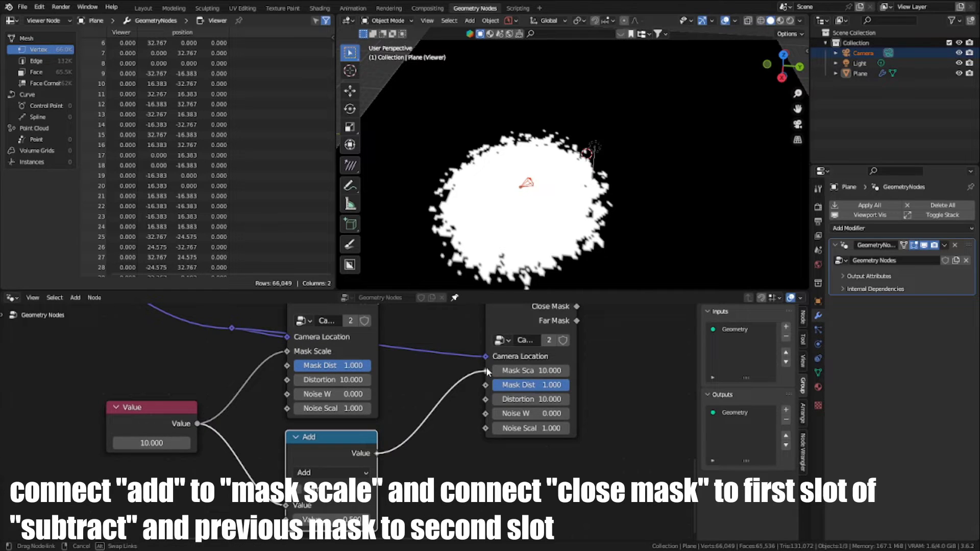
drag(486, 372, 487, 372)
Move the Add node directly below the second mask node and set its unconnected value to 10.
scroll(449, 418, down, 1)
middle_drag(442, 429, 402, 451)
middle_drag(302, 459, 423, 394)
drag(415, 402, 580, 413)
middle_drag(604, 465, 504, 485)
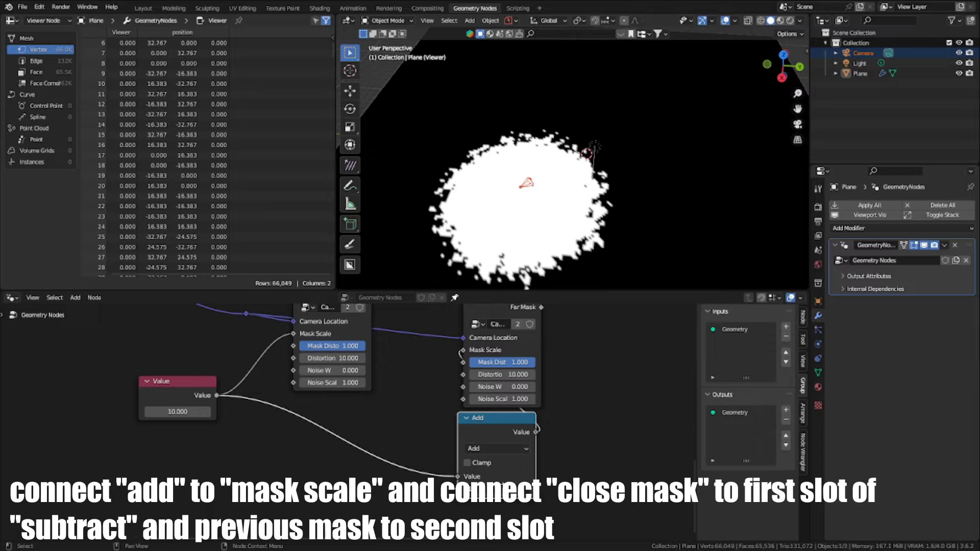
scroll(554, 410, up, 2)
middle_drag(554, 410, 523, 451)
Duplicate the Add node as a Subtract node, fed by the second mask's Close Mask first and the previous mask's Close Mask second.
key(shift+d)
click(658, 310)
middle_drag(659, 309, 618, 345)
click(556, 392)
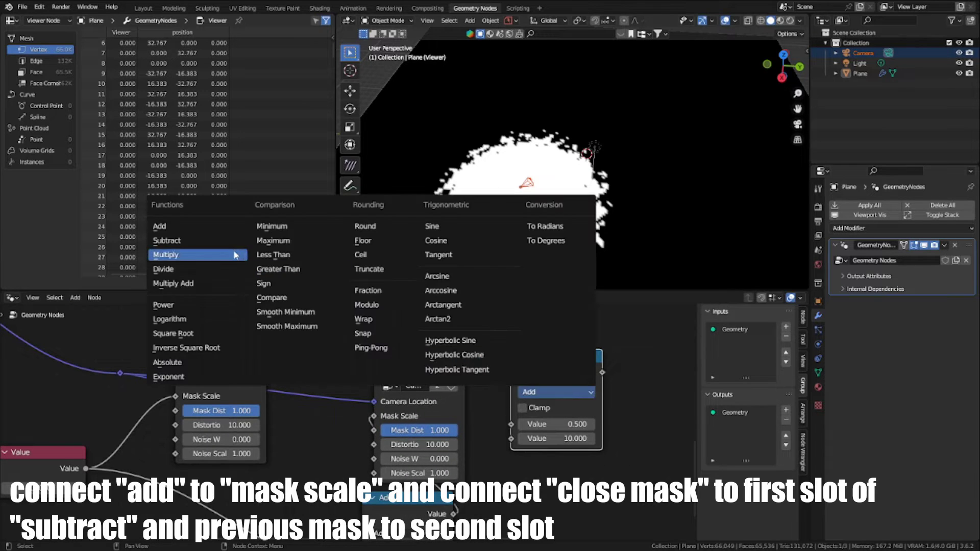
click(220, 240)
scroll(332, 352, up, 1)
drag(499, 386, 475, 442)
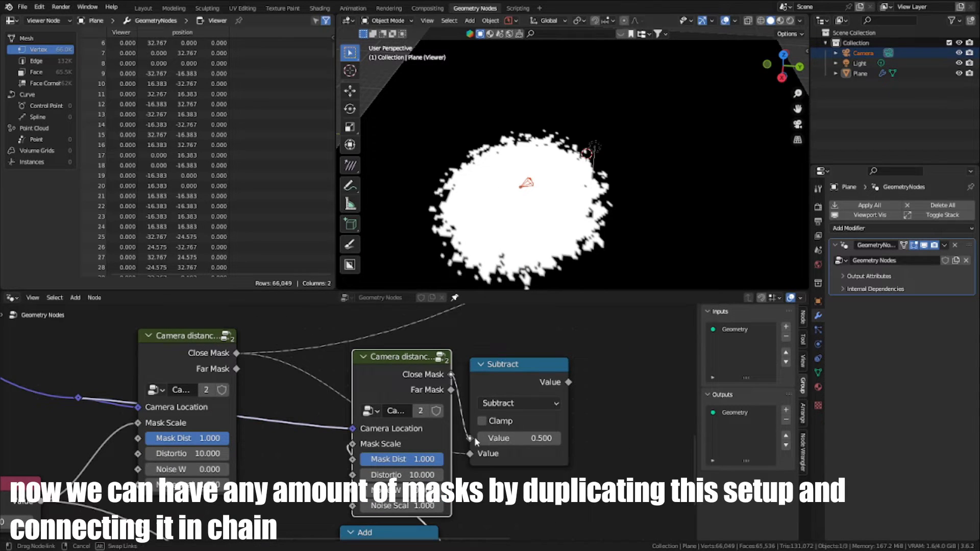
Preview the Subtract result in the viewport and check how the ring mask follows trial camera moves.
ctrl+shift+click(523, 379)
middle_drag(520, 386, 509, 407)
key(g)
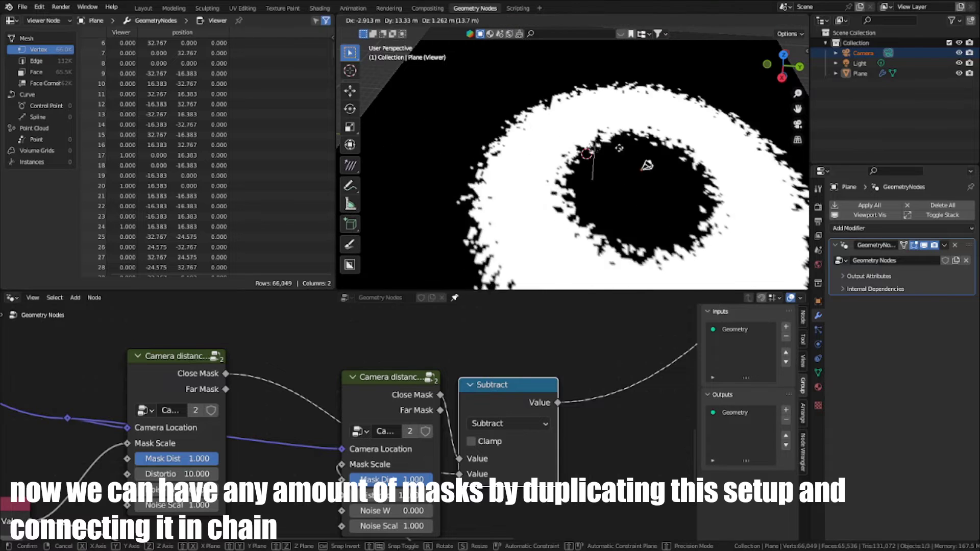
right_click(592, 176)
middle_drag(587, 171, 652, 150)
key(g)
right_click(593, 147)
Frame the second mask node with its Add and Subtract nodes, and duplicate the framed setup twice beside it.
drag(483, 399, 470, 395)
scroll(348, 421, down, 3)
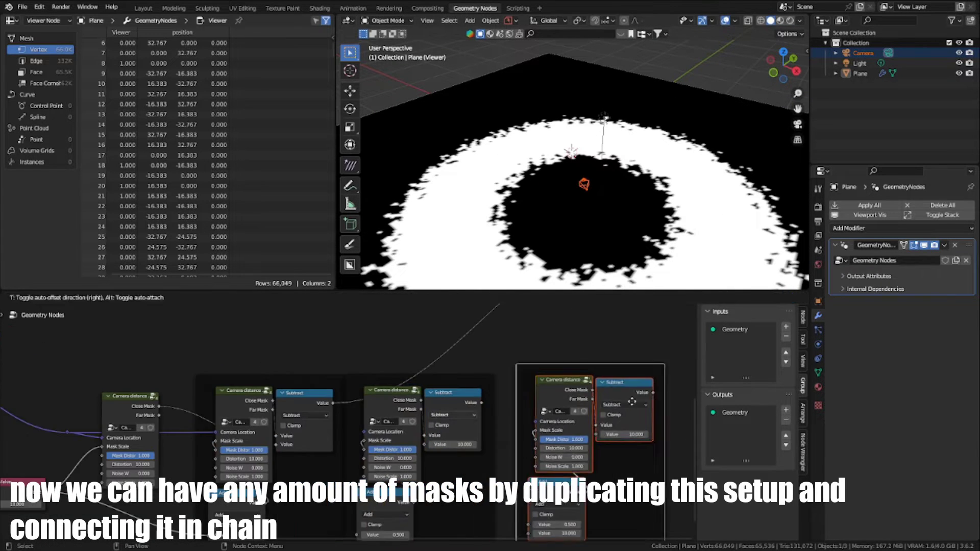
scroll(337, 359, up, 2)
drag(343, 356, 344, 361)
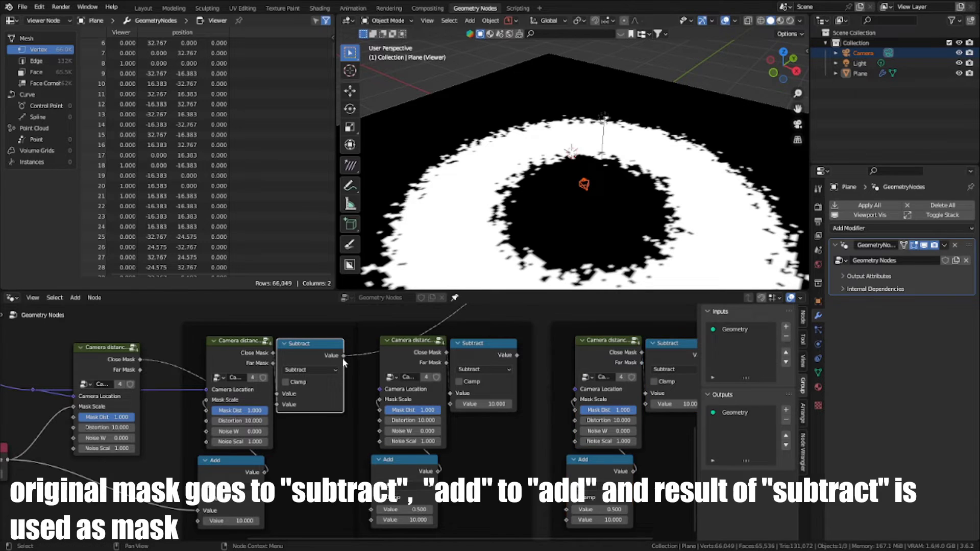
Connect each mask node's Close Mask to the second value of the next setup's Subtract node.
scroll(317, 358, up, 2)
drag(266, 331, 510, 400)
middle_drag(606, 403, 255, 441)
scroll(176, 375, down, 1)
drag(156, 371, 409, 435)
scroll(403, 429, down, 2)
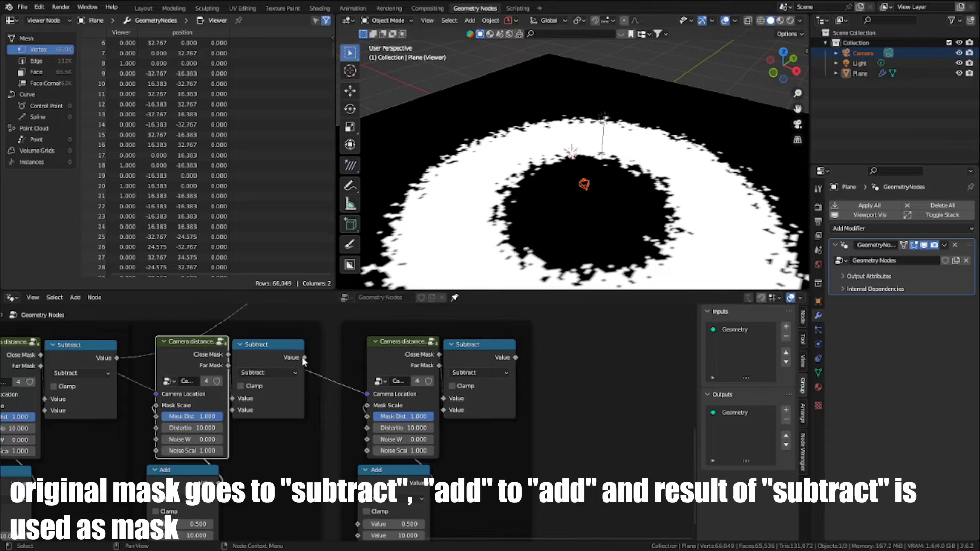
Chain the Add nodes by connecting each Add output to the first value of the next setup's Add node.
middle_drag(302, 357, 628, 317)
scroll(453, 470, up, 2)
drag(346, 437, 478, 487)
middle_drag(427, 487, 252, 490)
scroll(251, 490, down, 3)
drag(318, 454, 447, 492)
Preview the masks along the chain one after another, including the first node's Close Mask.
middle_drag(393, 362, 379, 444)
ctrl+shift+click(394, 382)
ctrl+shift+click(562, 406)
scroll(485, 413, down, 2)
ctrl+shift+click(299, 419)
ctrl+shift+click(347, 422)
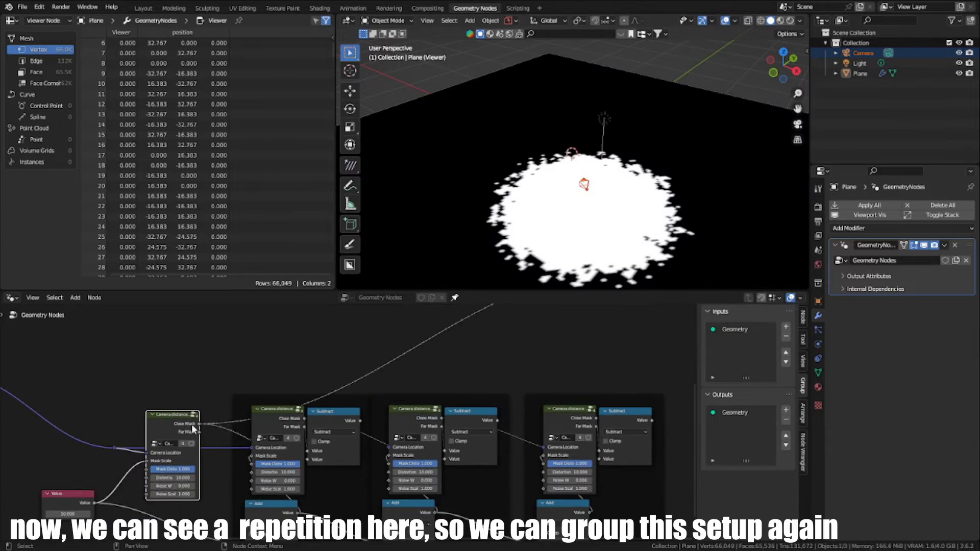
middle_drag(281, 406, 289, 388)
middle_drag(472, 450, 320, 453)
drag(550, 491, 376, 333)
drag(396, 354, 431, 357)
right_click(430, 357)
middle_drag(322, 412, 400, 417)
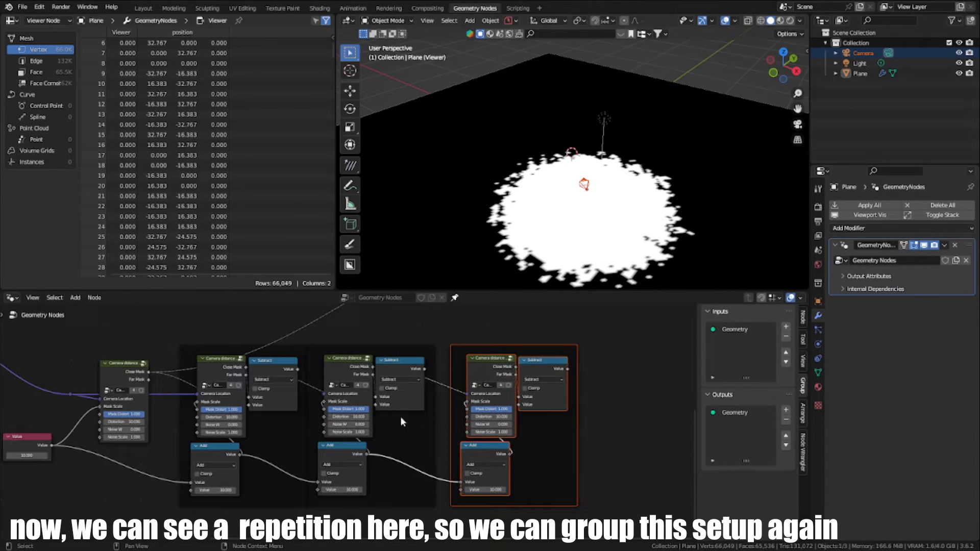
drag(404, 508, 345, 338)
scroll(353, 392, up, 1)
key(g)
right_click(364, 397)
key(g)
right_click(293, 432)
scroll(342, 450, up, 1)
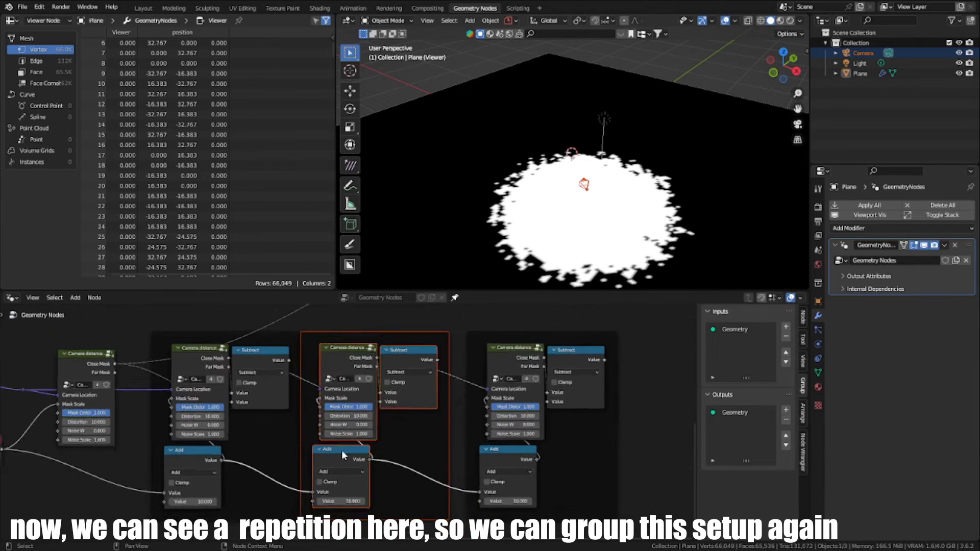
Delete the two duplicated mask setups, keeping only the first framed one.
scroll(342, 450, down, 4)
drag(613, 517, 213, 364)
middle_drag(306, 403, 342, 408)
drag(606, 506, 347, 356)
key(x)
Make a node group from the remaining framed mask, Add and Subtract nodes, and select its Camera Location input.
scroll(305, 412, up, 4)
drag(457, 513, 285, 328)
key(ctrl+g)
key(Tab)
drag(141, 410, 134, 421)
click(744, 330)
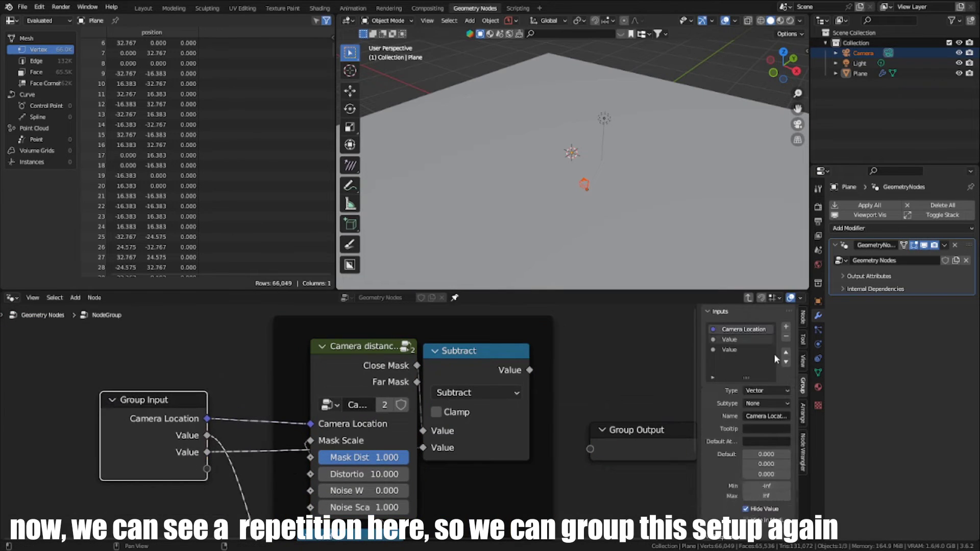
Rename the group's first Value input as Mask Scale.
scroll(373, 428, up, 3)
scroll(369, 420, down, 4)
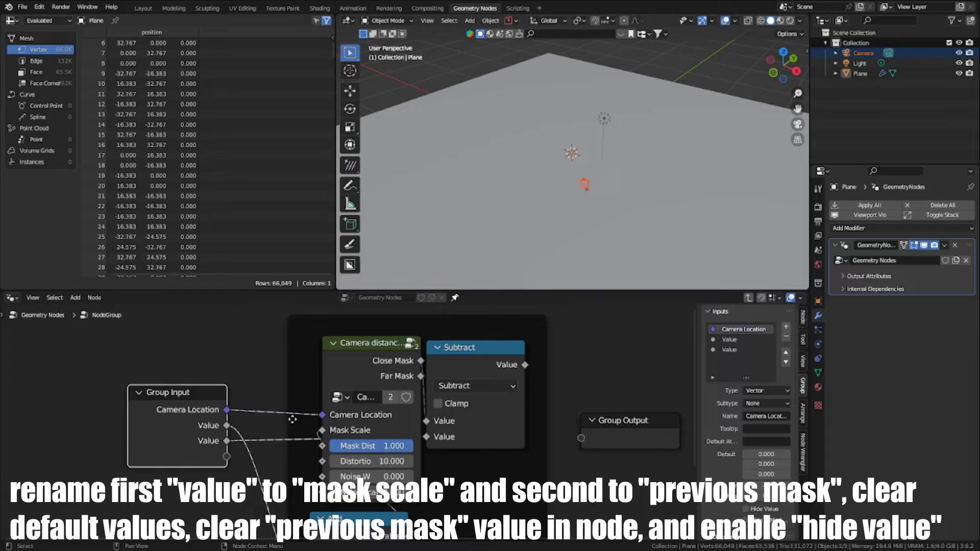
scroll(365, 422, up, 4)
middle_drag(167, 443, 184, 432)
mouse_move(184, 432)
mouse_down()
mouse_move(166, 434)
mouse_move(184, 432)
mouse_up()
scroll(331, 431, down, 2)
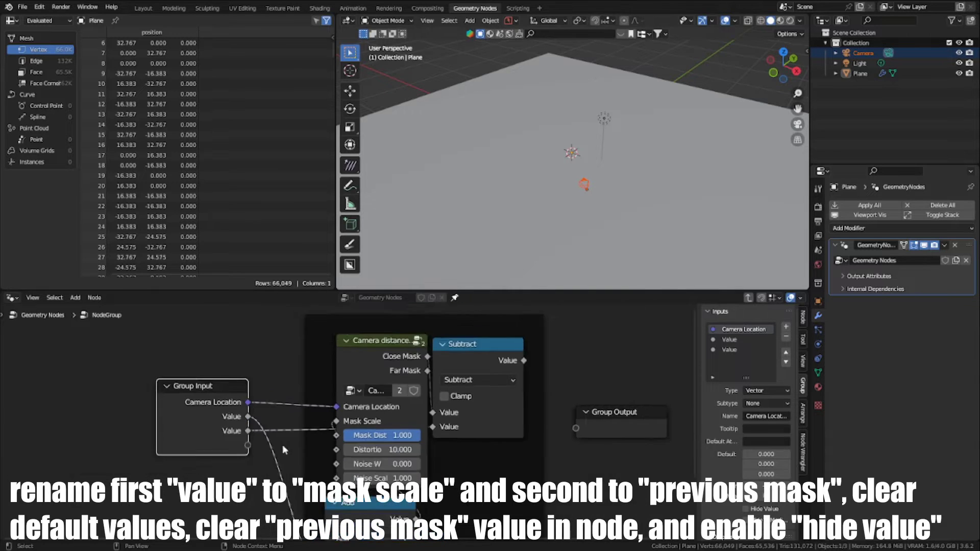
middle_drag(283, 445, 289, 375)
mouse_move(194, 356)
mouse_down()
mouse_move(183, 410)
mouse_move(193, 349)
mouse_up()
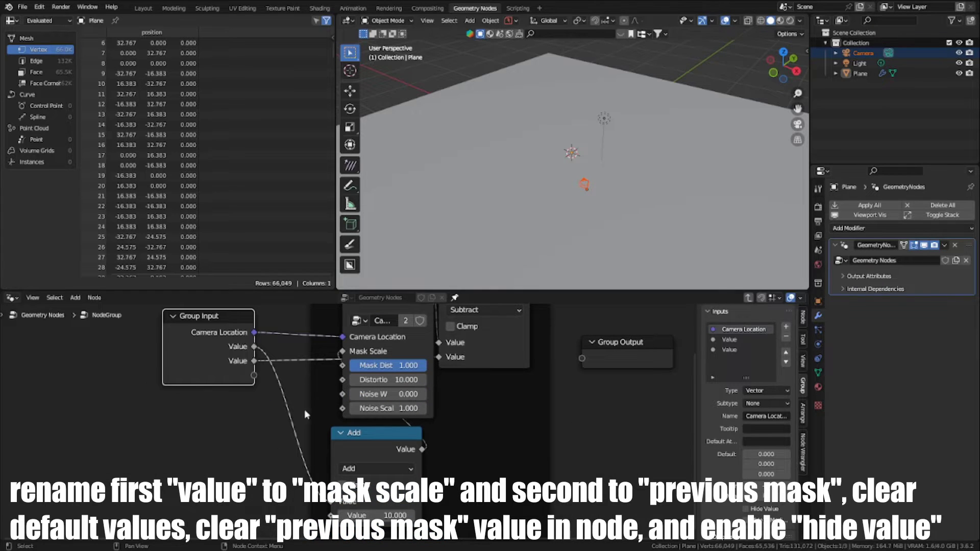
double_click(741, 340)
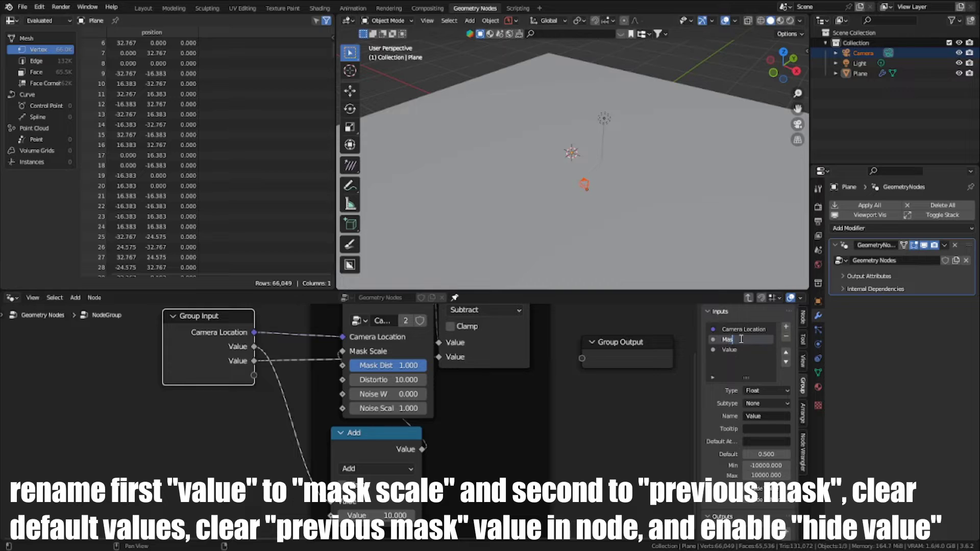
key(Return)
Rename the group's remaining Value input as Previous mask.
scroll(251, 455, down, 2)
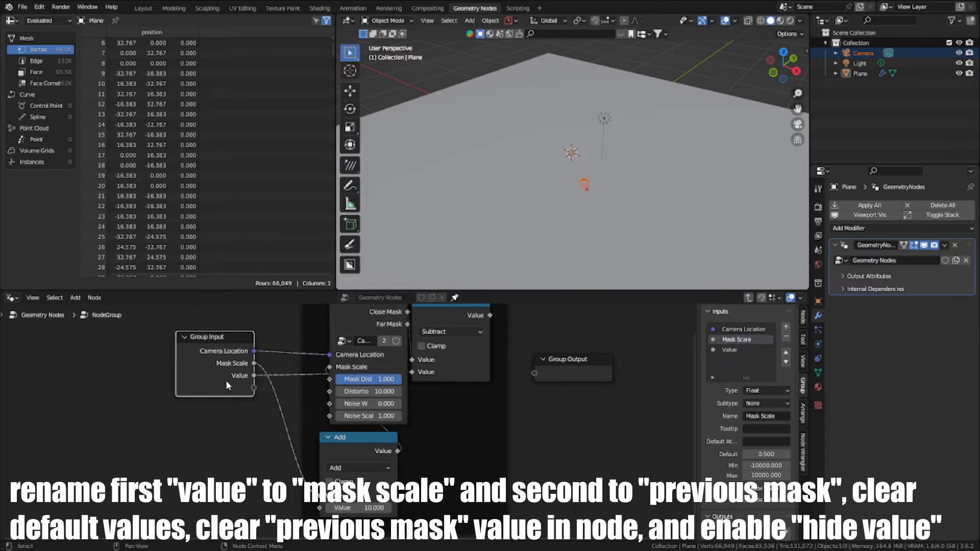
drag(228, 385, 478, 516)
right_click(479, 517)
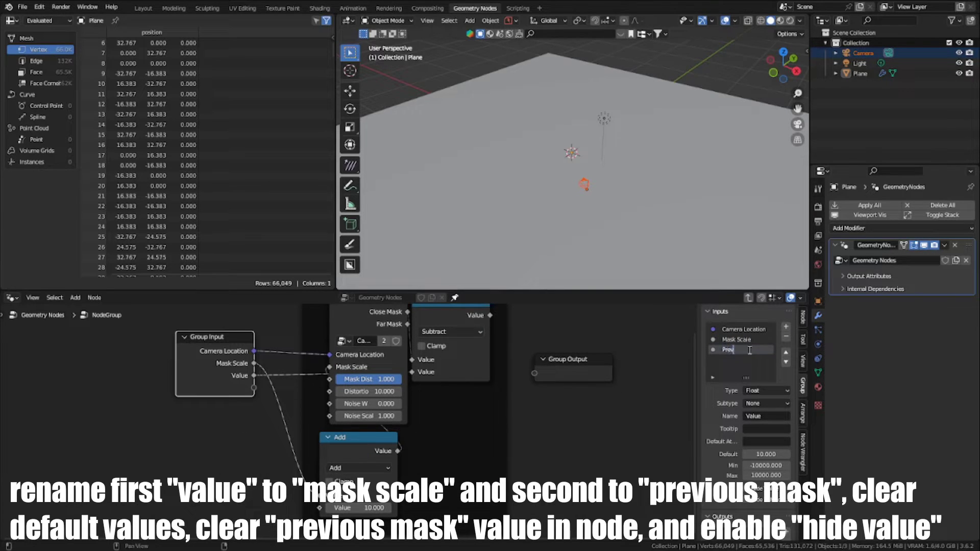
click(750, 350)
text(Previous mask)
key(Return)
scroll(290, 387, down, 1)
scroll(289, 391, up, 2)
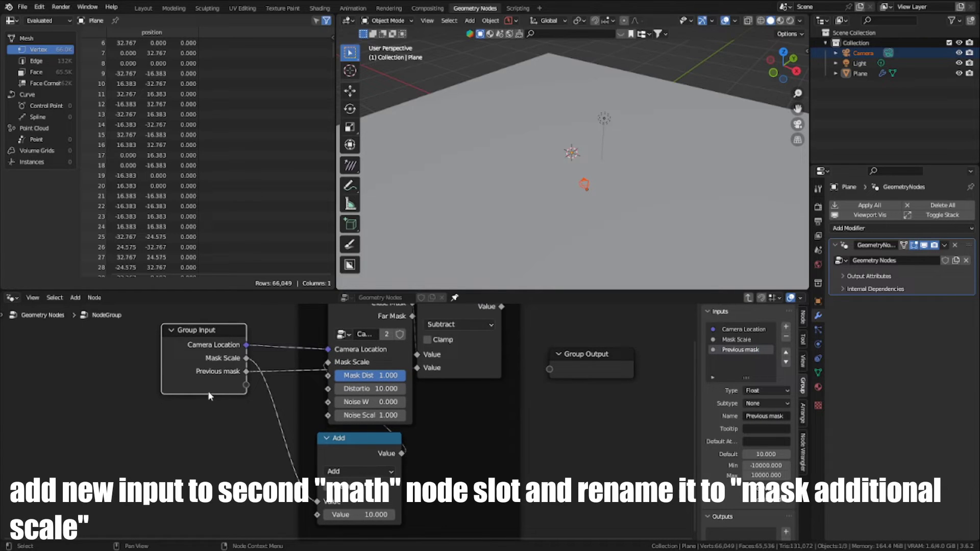
Create a group input for the Add node's second value and name it Mask additional scale.
right_click(283, 459)
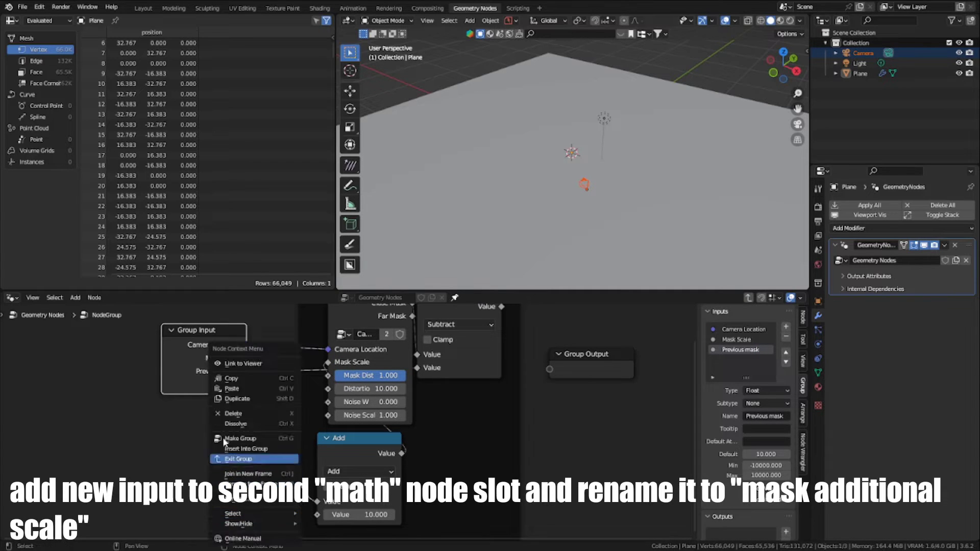
drag(246, 388, 317, 515)
double_click(746, 360)
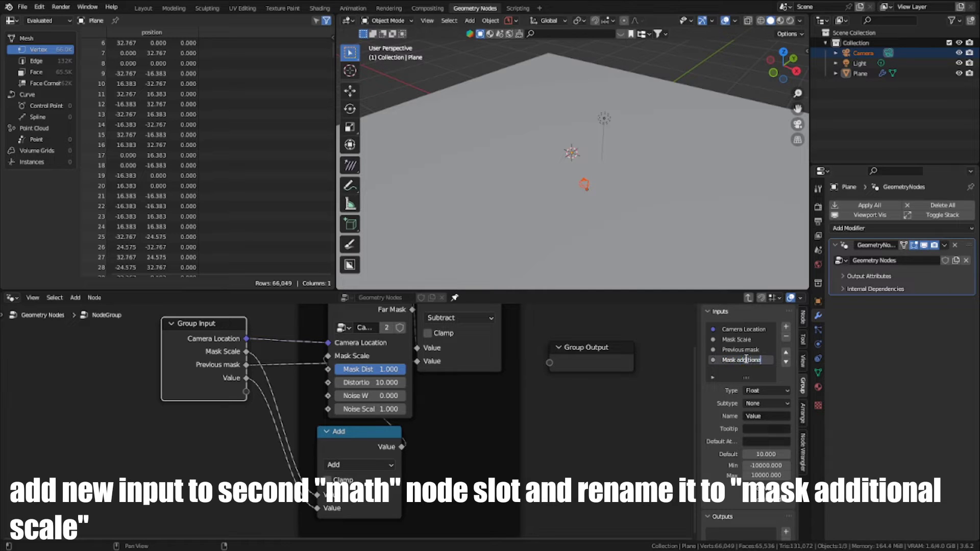
scroll(262, 436, up, 2)
scroll(262, 436, down, 2)
middle_drag(262, 436, 236, 468)
Reorder the group inputs so that Previous mask sits above Mask Scale.
click(417, 365)
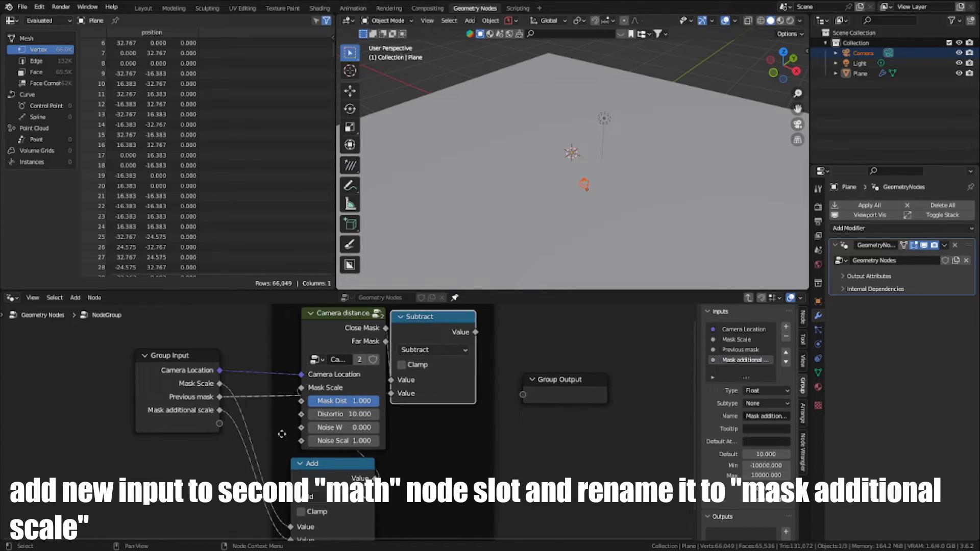
click(153, 357)
ctrl+middle_drag(282, 434, 252, 444)
click(758, 348)
click(786, 353)
click(746, 360)
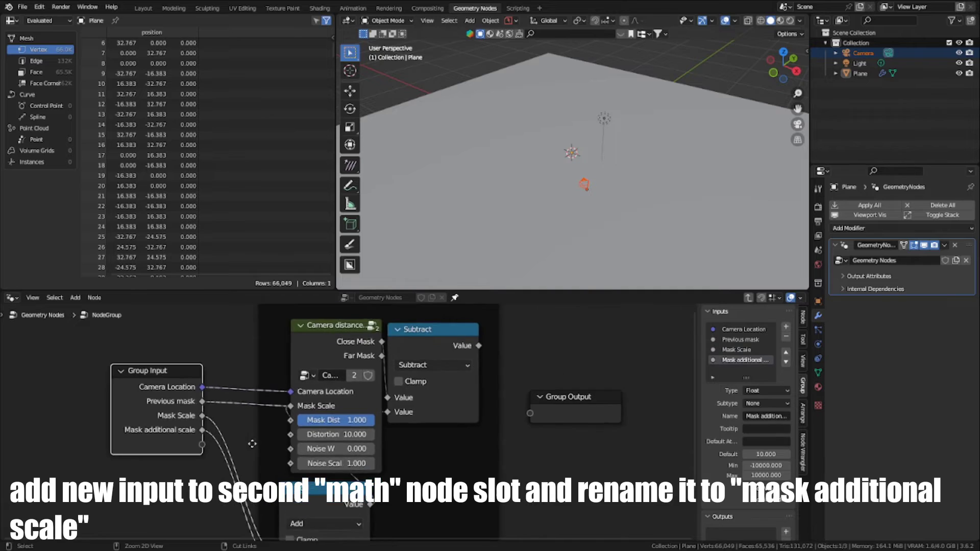
Maximize the node editor, connect the Subtract result to a new group output and name it Close mask.
key(ctrl+space)
middle_drag(337, 419, 350, 392)
scroll(292, 424, up, 1)
middle_drag(506, 199, 450, 258)
drag(581, 194, 650, 284)
double_click(904, 258)
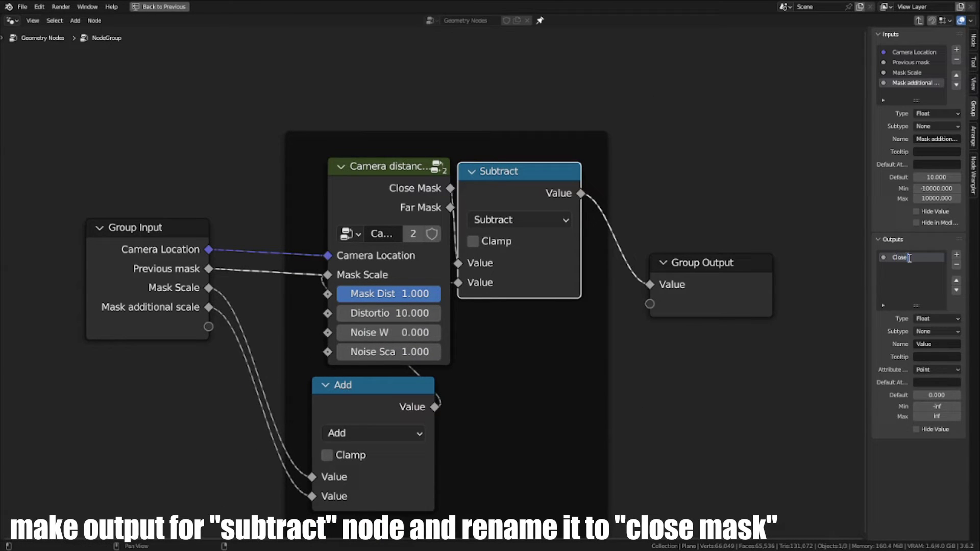
Add group outputs for the mask node's Far Mask and Close Mask, naming the latter Original mask.
drag(451, 207, 650, 304)
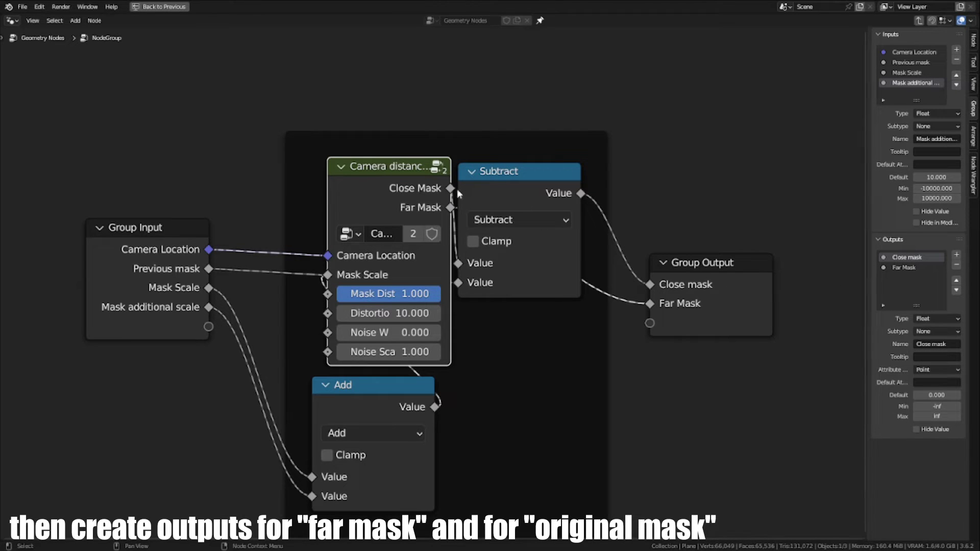
drag(452, 189, 650, 323)
double_click(904, 278)
text(o)
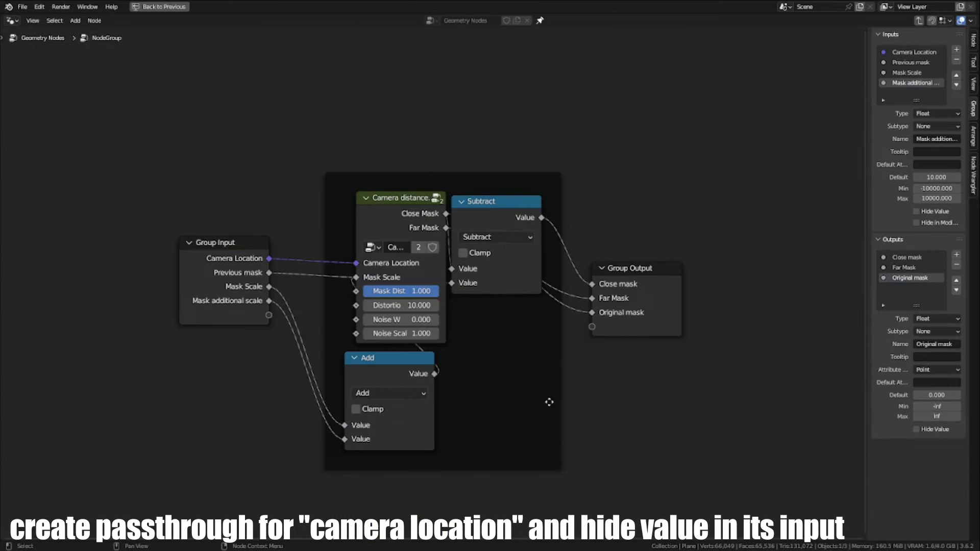
Check the group node from outside, and pass its Camera Location input straight through to a new group output.
key(Tab)
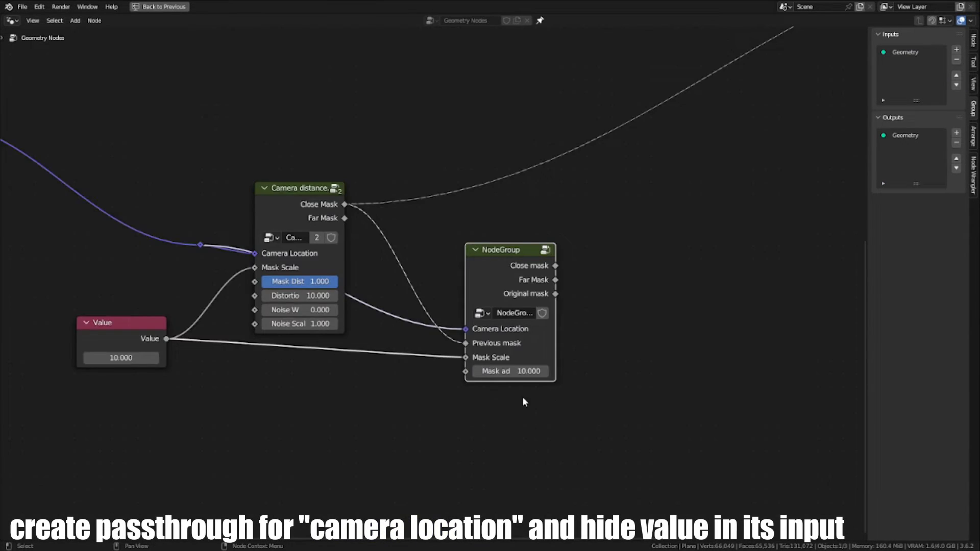
key(Tab)
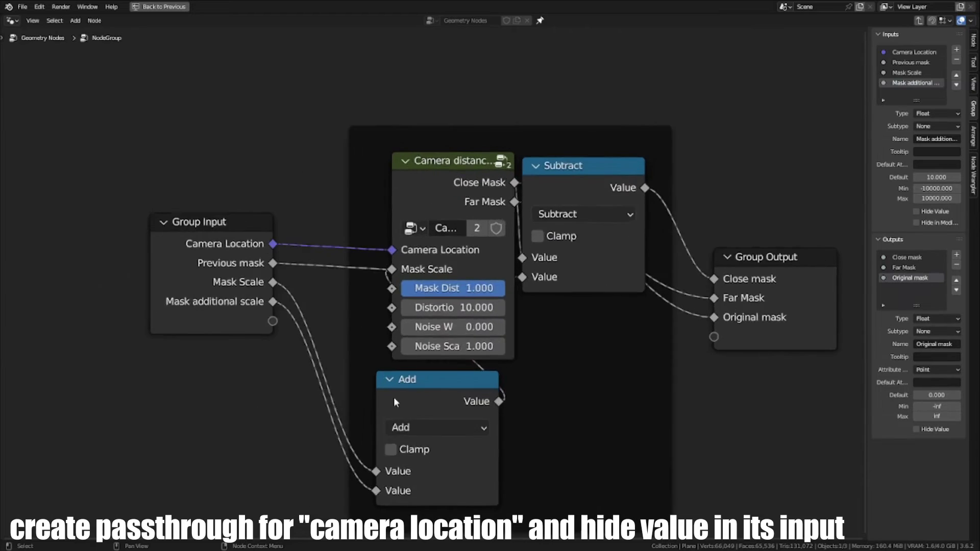
scroll(393, 397, up, 4)
click(201, 304)
scroll(388, 302, down, 1)
middle_drag(387, 302, 301, 322)
drag(148, 254, 717, 369)
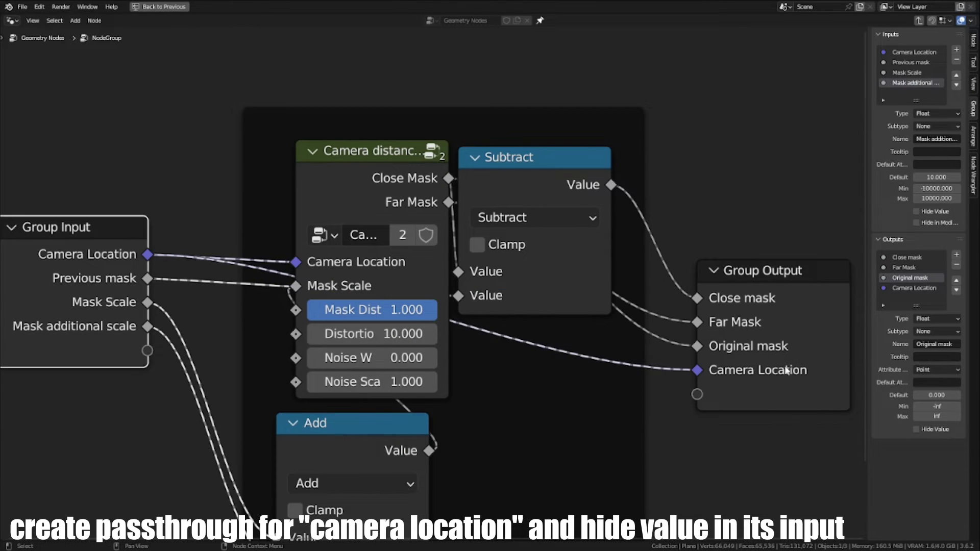
Move the Camera Location output above Original mask in the group's output order.
click(786, 370)
click(914, 288)
click(957, 280)
scroll(739, 372, down, 1)
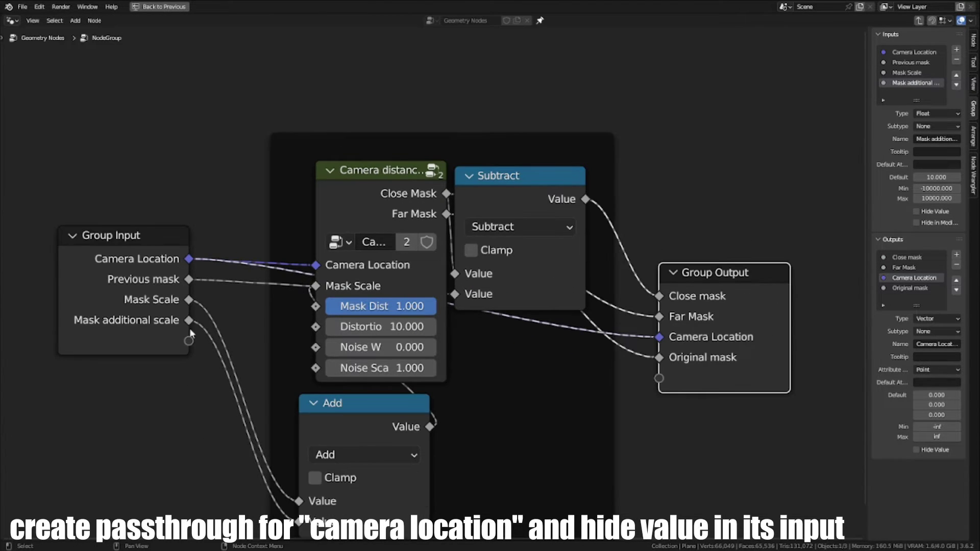
Connect the Add node's result to a new group output and name it Mask scale.
drag(413, 407, 643, 359)
double_click(908, 299)
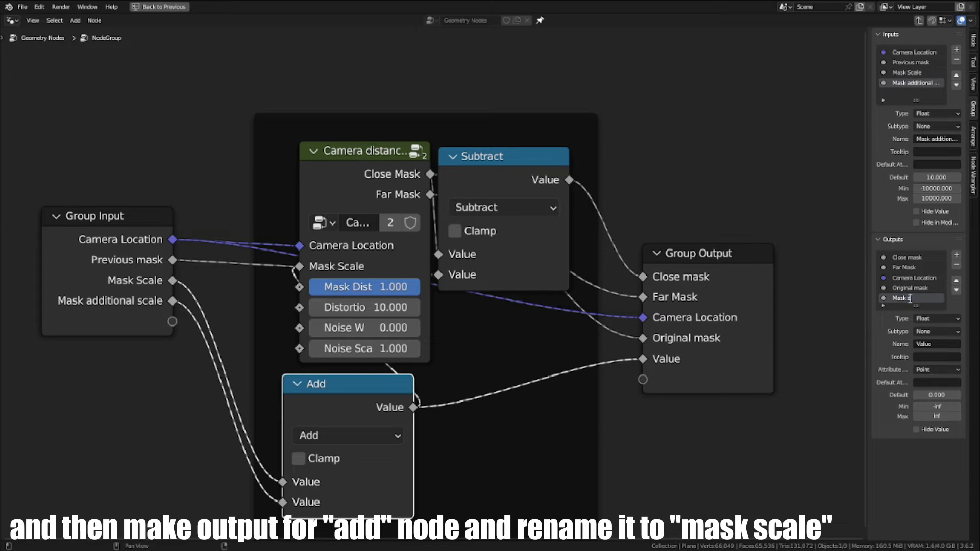
scroll(494, 391, down, 1)
middle_drag(286, 389, 372, 394)
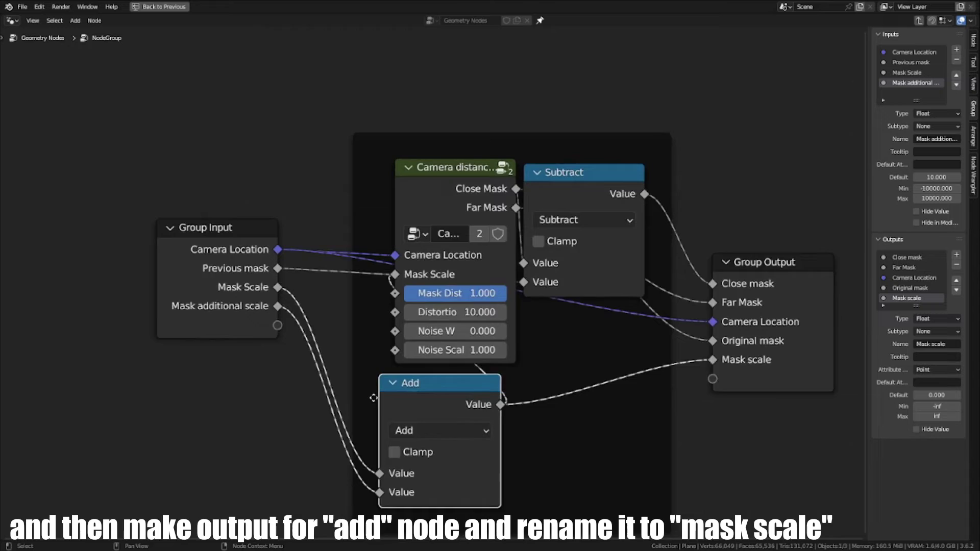
Expose the mask node's Mask Distortion, Distortion Range, Noise W and Noise Scale as group inputs.
scroll(369, 393, up, 4)
drag(221, 341, 294, 329)
drag(372, 305, 381, 296)
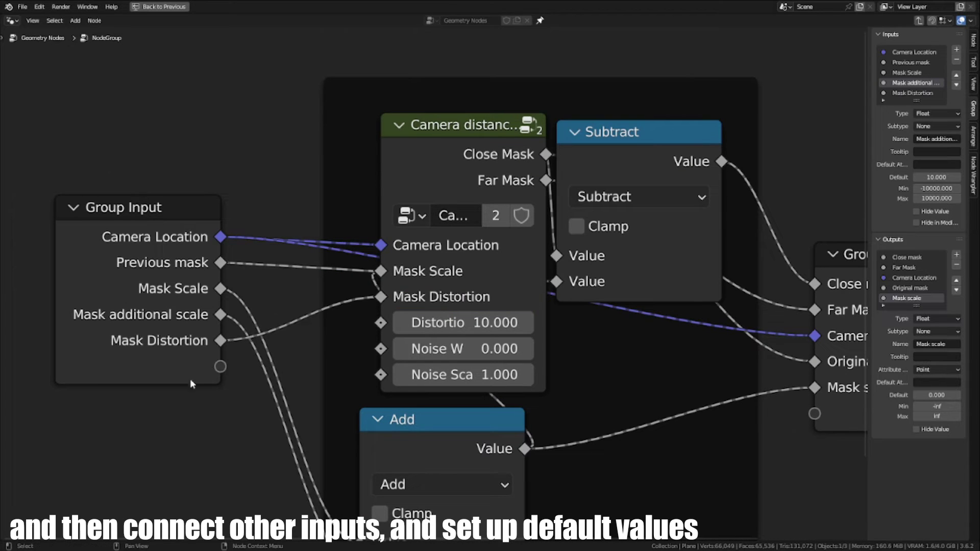
drag(221, 366, 267, 363)
drag(371, 329, 381, 323)
drag(220, 392, 381, 348)
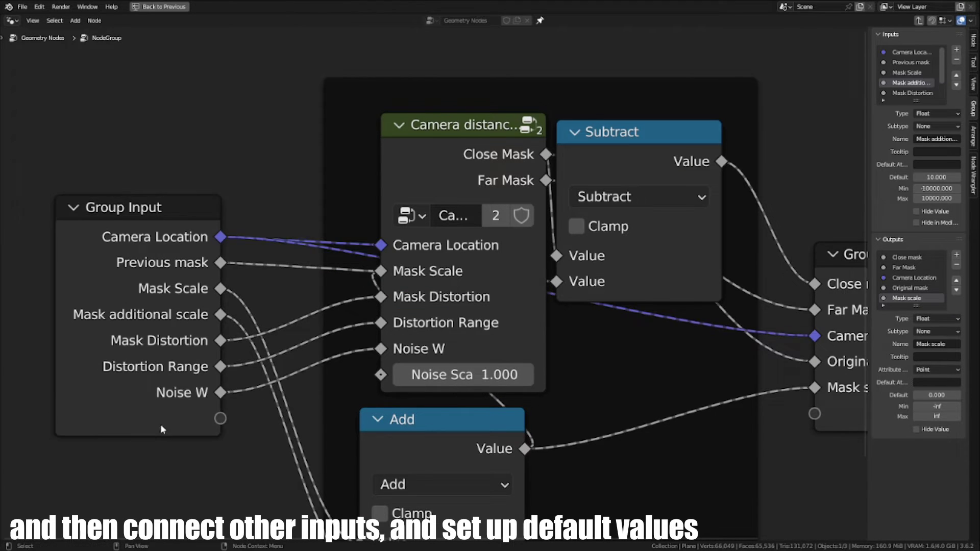
drag(220, 419, 381, 375)
Leave the node group and rename it Camera distance chain.
key(Tab)
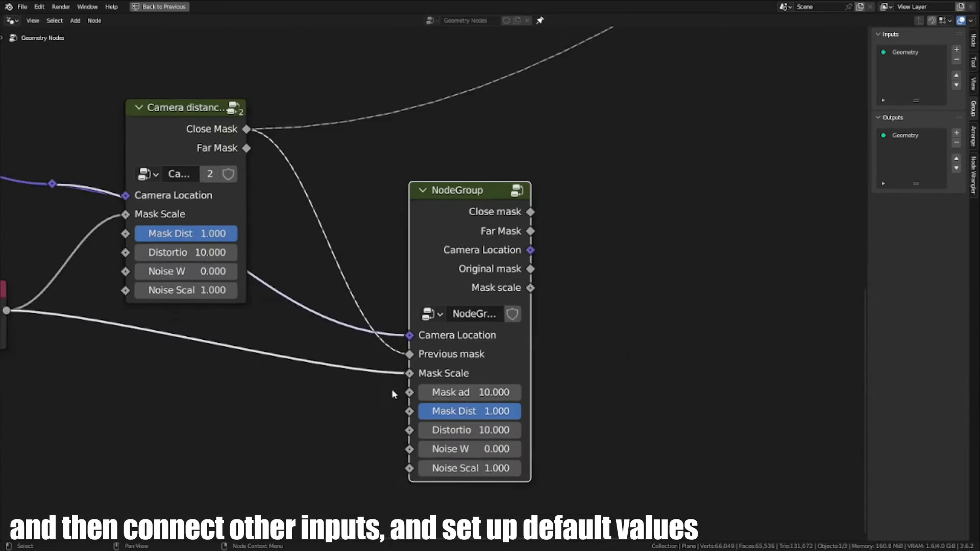
scroll(447, 280, down, 1)
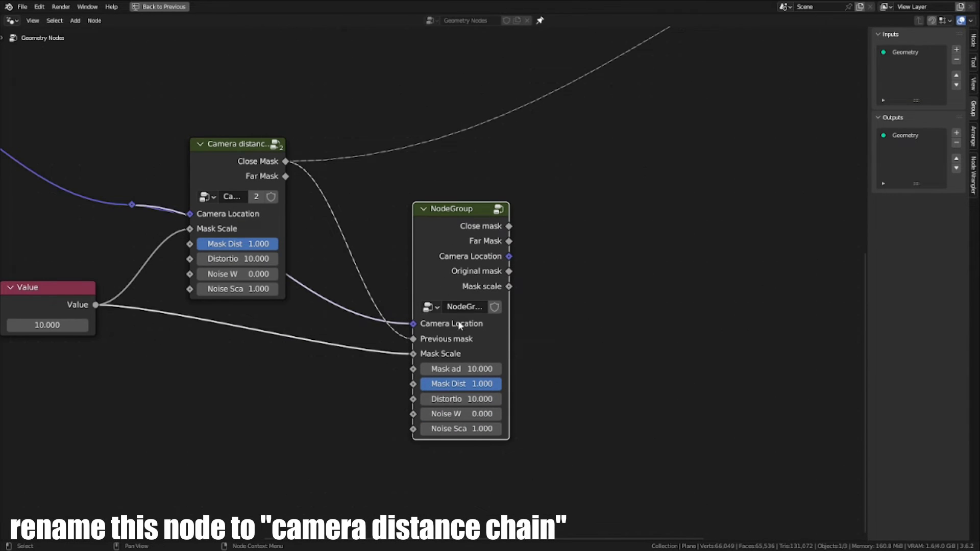
double_click(465, 307)
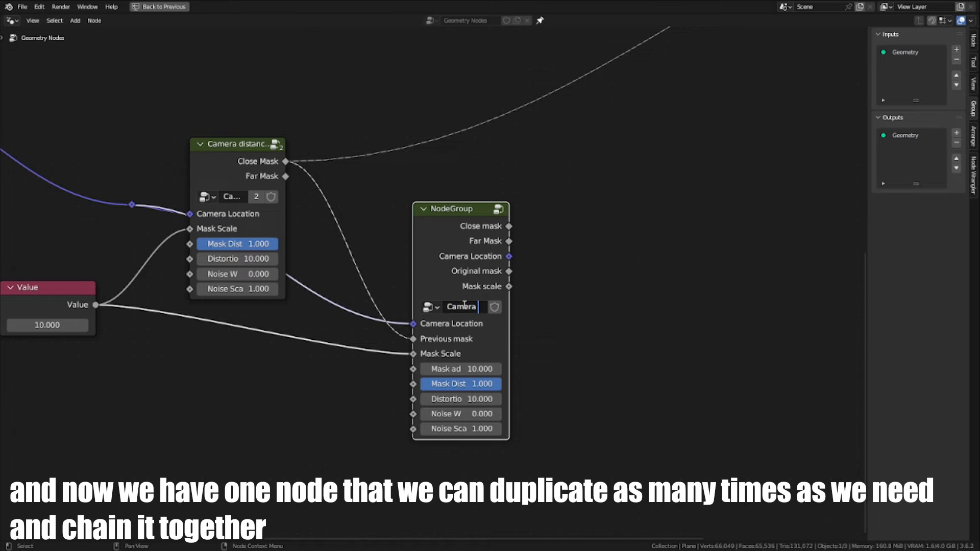
text(Camera dista)
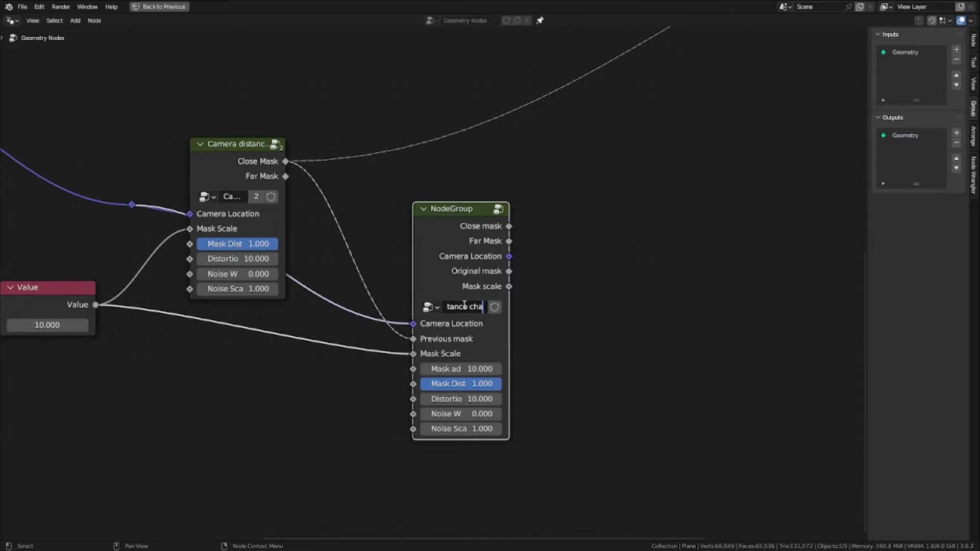
text(nce cha)
key(Return)
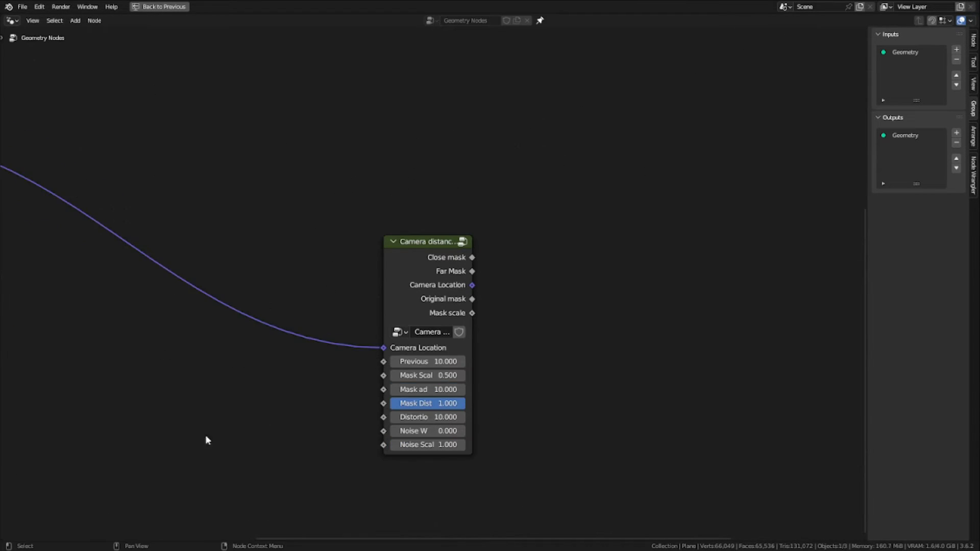
Preview the Camera distance chain node in the viewport and widen the node so its input labels are readable.
key(ctrl+space)
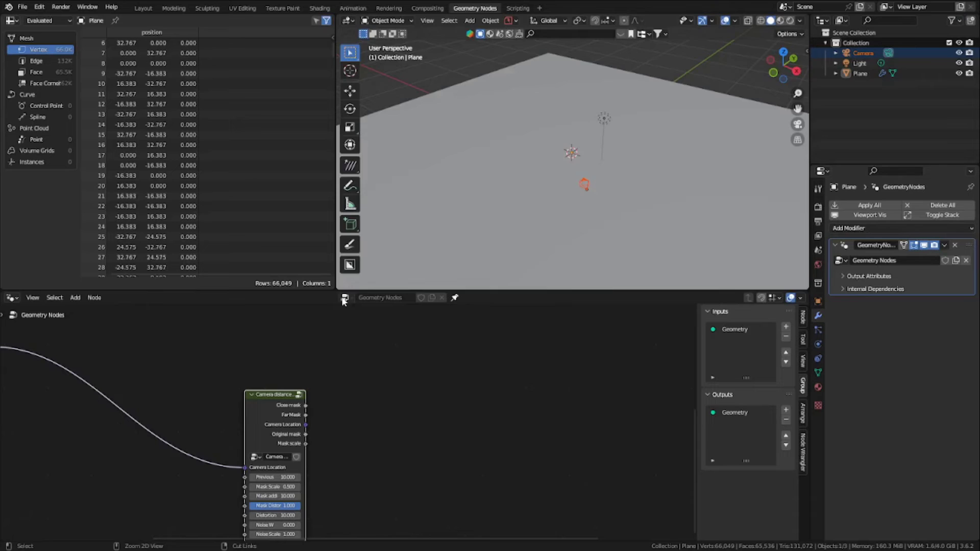
ctrl+shift+click(275, 395)
middle_drag(568, 163, 582, 133)
scroll(322, 428, up, 8)
middle_drag(286, 506, 319, 424)
click(315, 423)
key(Escape)
drag(352, 422, 407, 422)
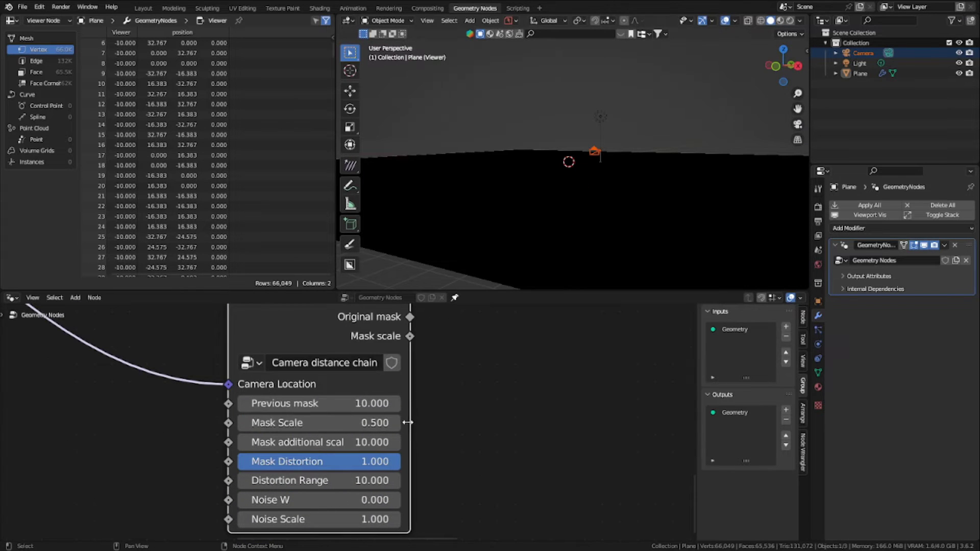
Hide the value of the group's Previous mask input, and return to the main node tree.
key(Tab)
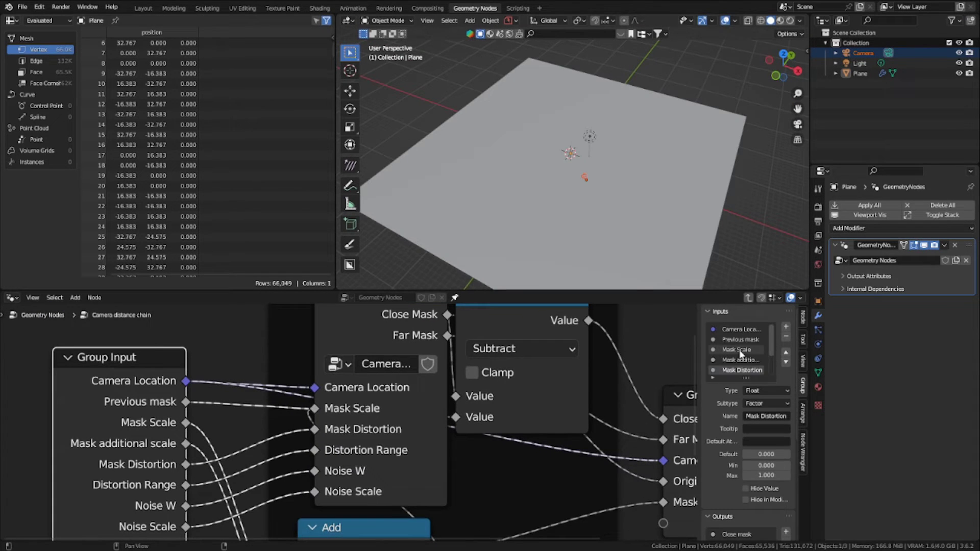
click(746, 489)
middle_drag(176, 397, 232, 400)
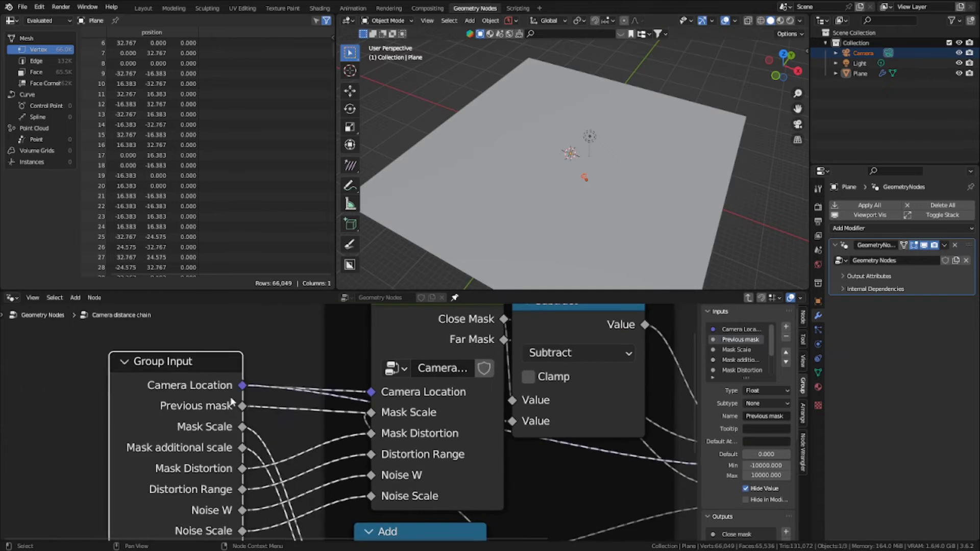
key(Tab)
Duplicate the Camera distance chain node and place the copy beside the original.
scroll(300, 451, down, 3)
middle_drag(343, 422, 341, 364)
scroll(393, 374, up, 3)
key(shift+d)
click(534, 401)
Hide the value of the group's Camera Location input, and return to the main node tree.
scroll(344, 380, down, 1)
key(Tab)
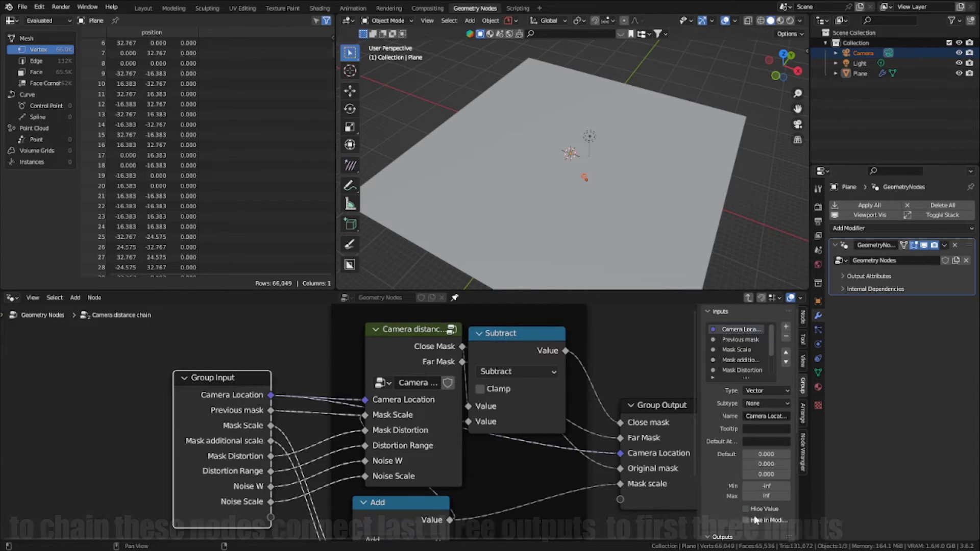
key(Tab)
scroll(285, 381, down, 2)
scroll(323, 374, up, 2)
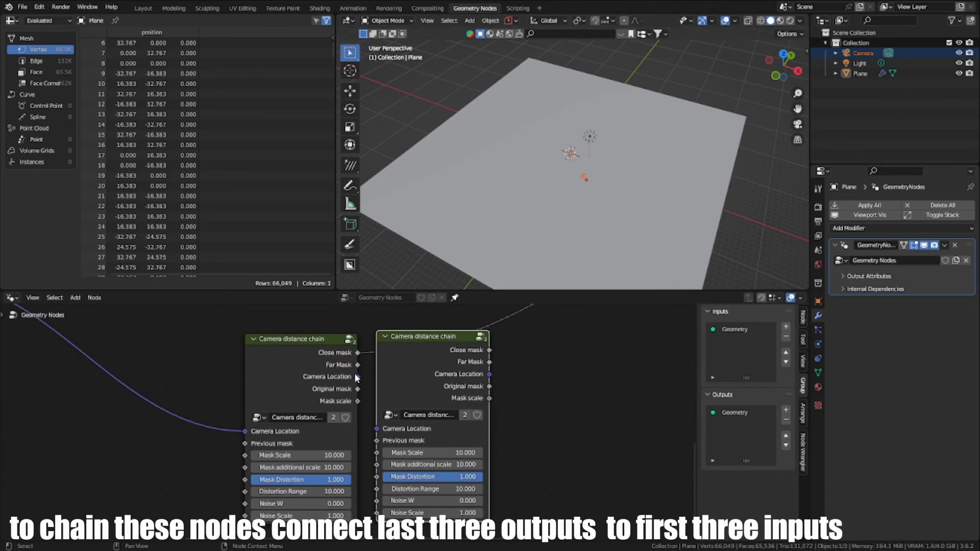
Connect the first chain node's Camera Location, Original mask and Mask scale outputs to the second's Camera Location, Previous mask and Mask Scale inputs.
drag(357, 377, 382, 429)
scroll(358, 386, up, 1)
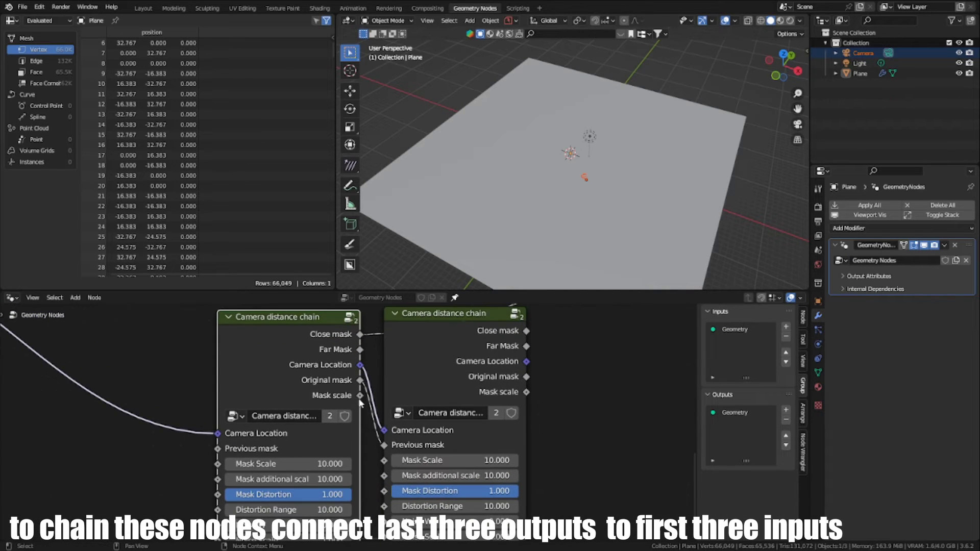
drag(360, 395, 385, 460)
scroll(279, 390, up, 1)
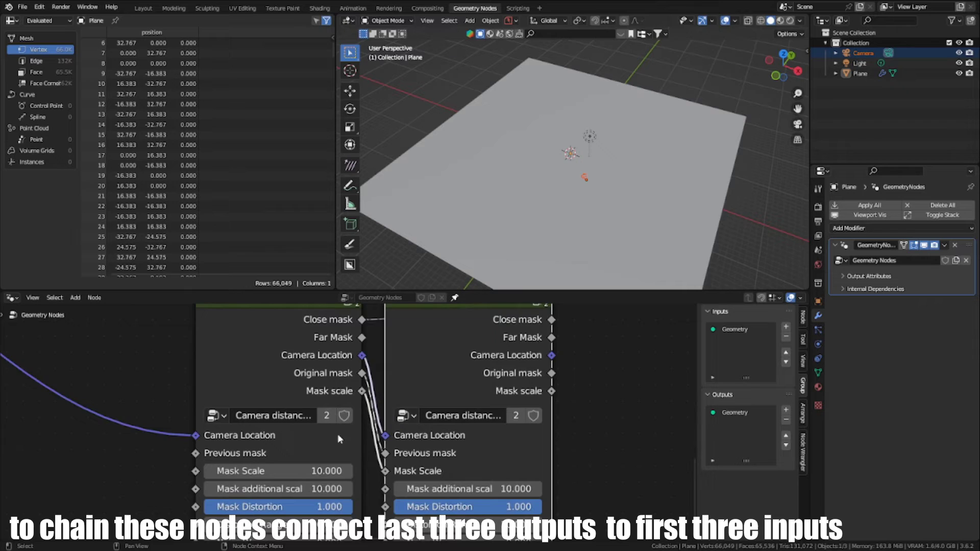
Preview the first and second chain nodes' close masks alternately in the viewport.
scroll(338, 439, down, 1)
middle_drag(483, 347, 391, 470)
ctrl+shift+click(385, 469)
ctrl+shift+click(255, 454)
ctrl+shift+click(352, 463)
ctrl+shift+click(255, 455)
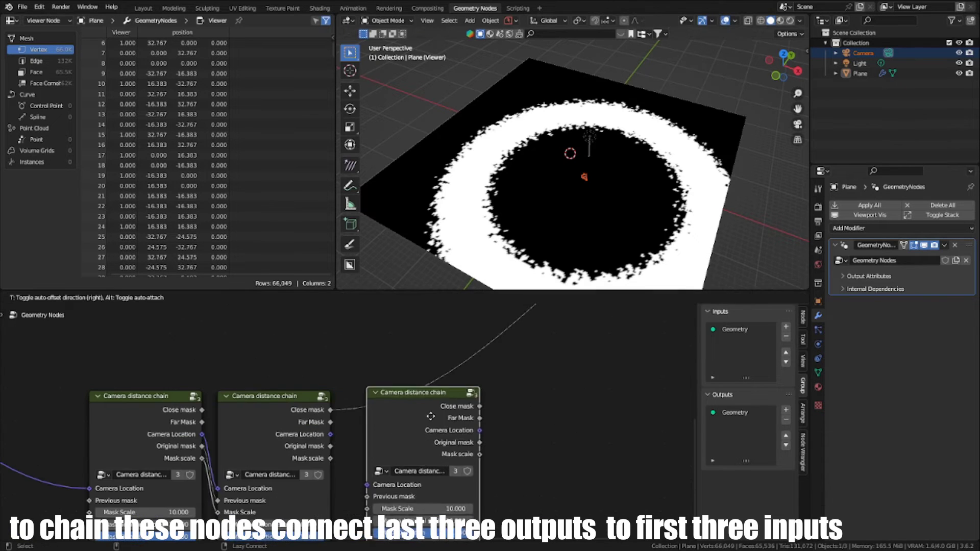
Place a third chain node and connect the second node's Camera Location, Original mask and Mask scale outputs to its first three inputs.
scroll(276, 408, up, 3)
drag(365, 347, 395, 447)
key(Escape)
scroll(403, 439, down, 2)
Compare the close masks of the three chained nodes in the viewport.
middle_drag(429, 358, 392, 420)
ctrl+shift+click(392, 420)
ctrl+shift+click(281, 425)
ctrl+shift+click(384, 426)
ctrl+shift+click(171, 434)
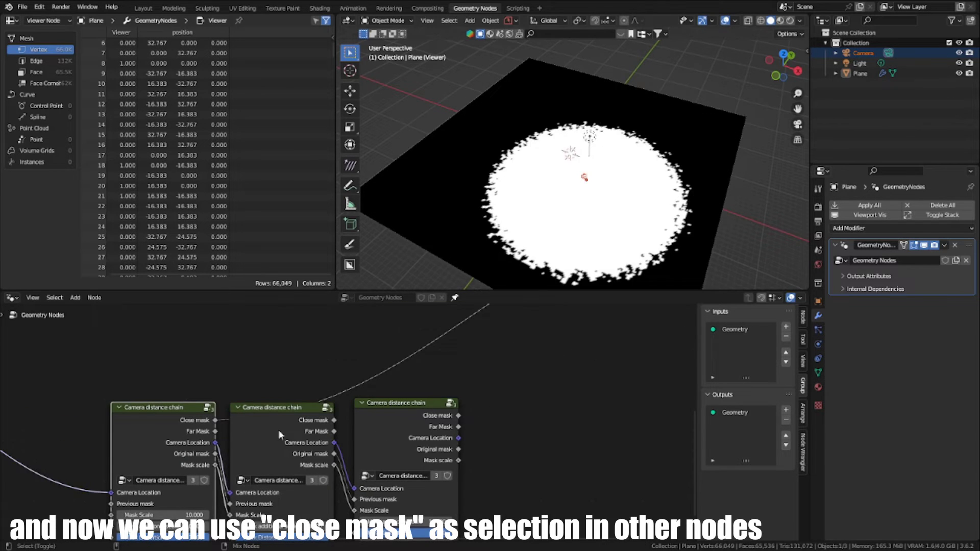
ctrl+shift+click(279, 435)
ctrl+shift+click(198, 432)
Delete the third chain node and enlarge the node editor.
middle_drag(201, 434, 232, 374)
click(408, 380)
key(x)
key(ctrl+space)
Add reroutes on the links leading to the Group Output and Viewer, and place them close to those nodes.
drag(220, 421, 457, 321)
middle_drag(515, 327, 528, 438)
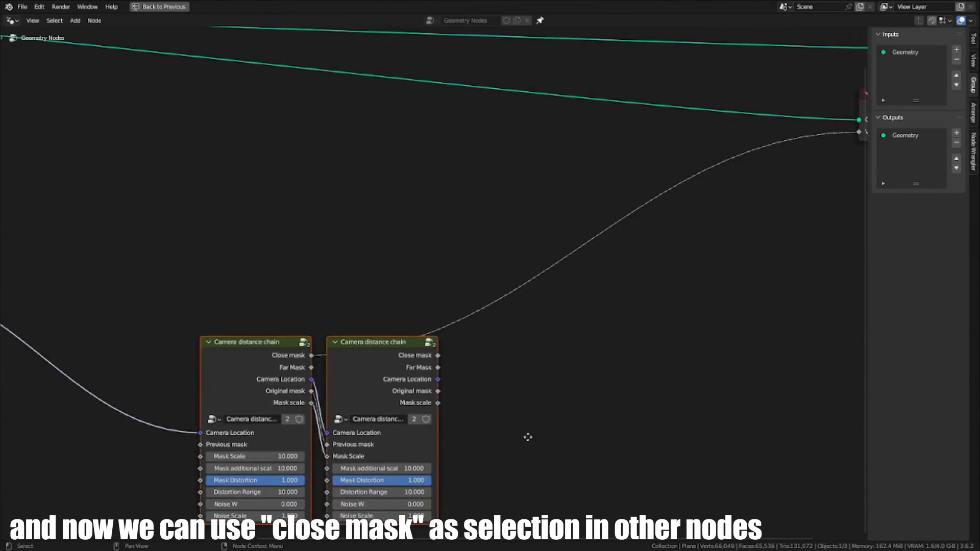
key(Home)
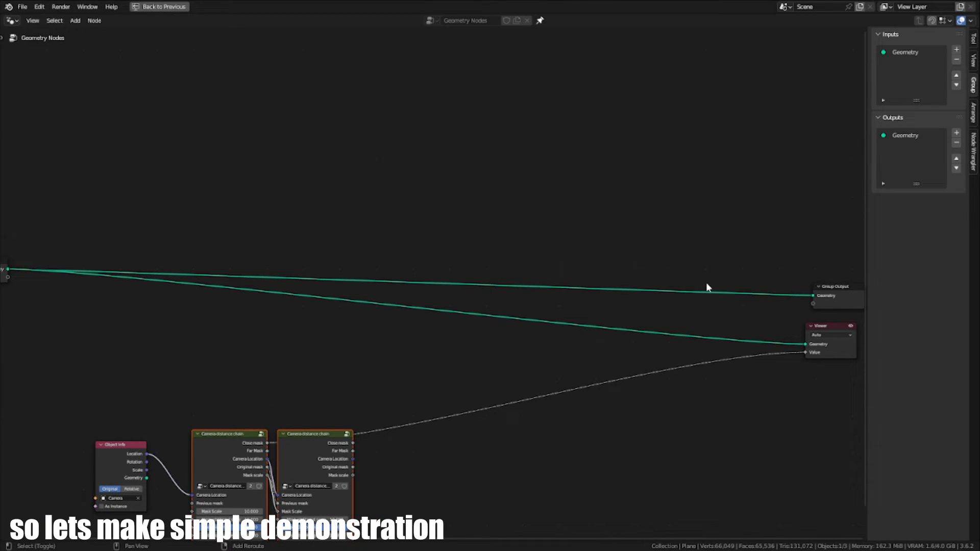
shift+right_drag(708, 287, 668, 370)
key(g)
click(737, 349)
Add a Distribute Points on Faces node from the Group Input's Geometry and preview its points in the viewport.
middle_drag(272, 307, 655, 407)
scroll(655, 407, up, 4)
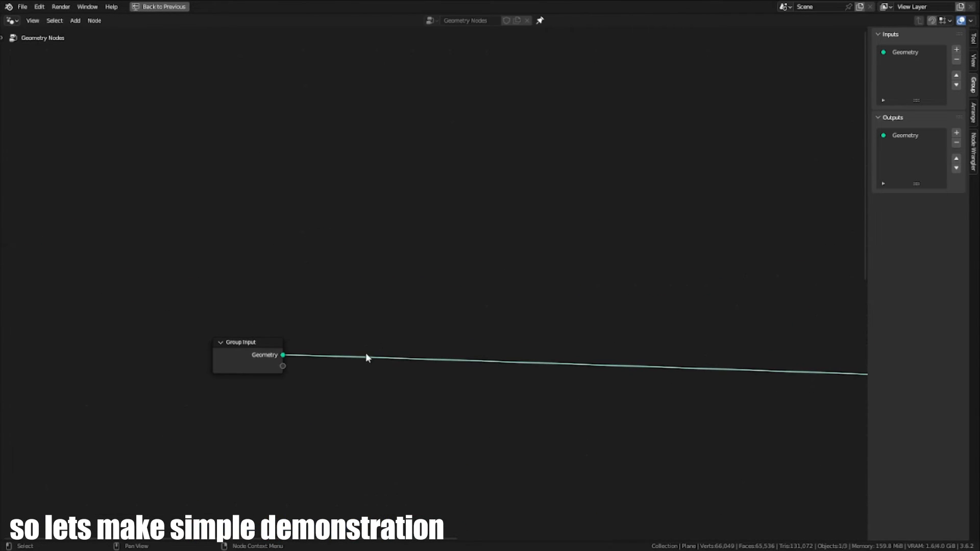
drag(283, 356, 454, 356)
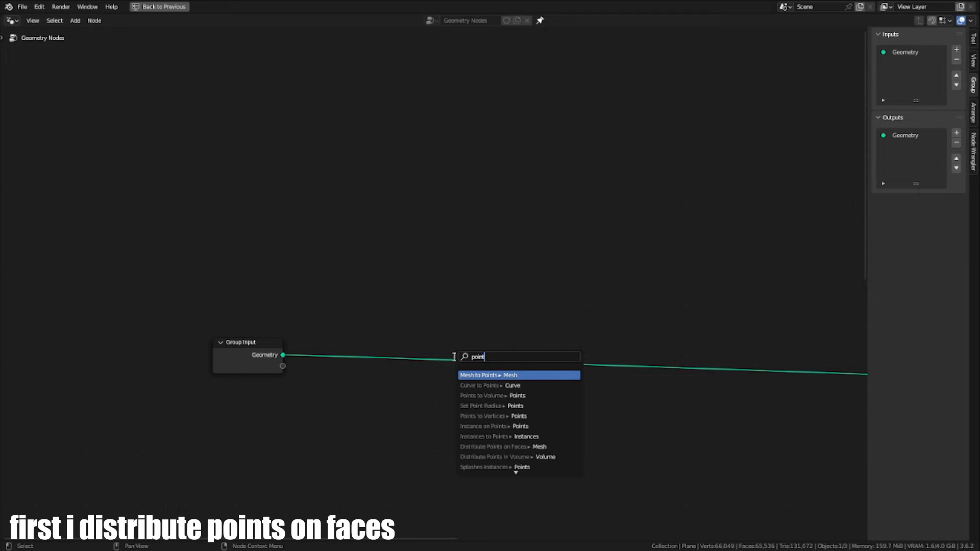
text(points d)
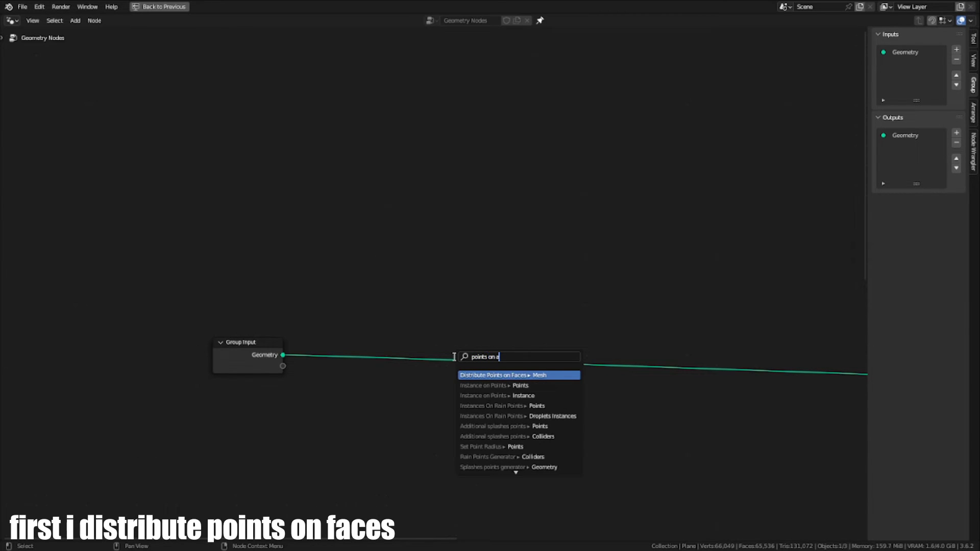
key(Return)
click(496, 352)
ctrl+shift+click(481, 351)
key(ctrl+space)
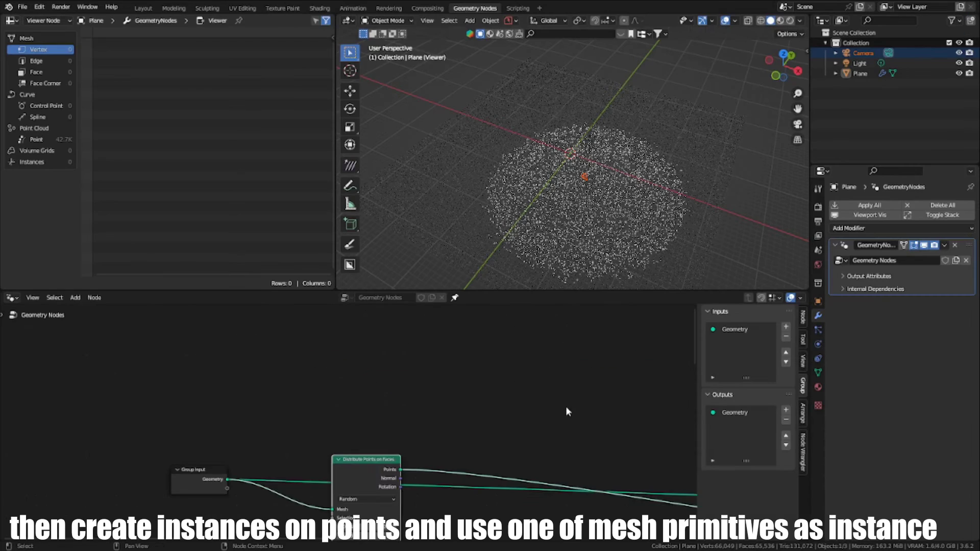
Route the distributed Points through the shared geometry reroute to the Group Output and Viewer, replacing the direct links.
scroll(297, 430, down, 1)
middle_drag(566, 407, 382, 361)
scroll(339, 409, up, 2)
scroll(367, 423, down, 2)
middle_drag(366, 424, 149, 416)
scroll(312, 416, up, 3)
scroll(153, 416, down, 4)
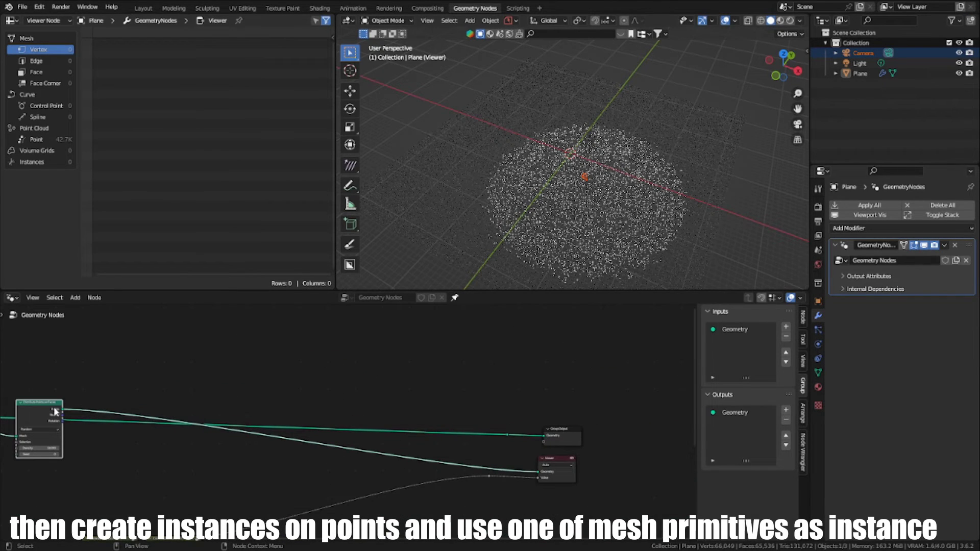
drag(61, 410, 541, 435)
ctrl+right_drag(503, 444, 487, 472)
Add an Instance on Points node fed by the distributed Points, and set its X, Y and Z scale to 0.1.
middle_drag(128, 422, 450, 432)
scroll(449, 431, up, 3)
drag(343, 411, 409, 433)
text(instance)
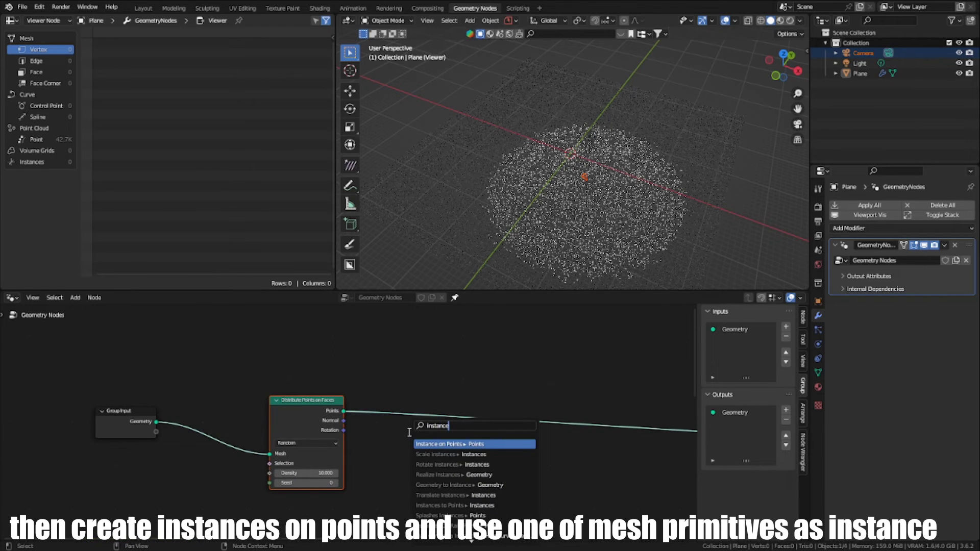
click(512, 443)
click(609, 357)
middle_drag(609, 357, 476, 394)
scroll(476, 393, up, 1)
drag(392, 495, 392, 514)
Add a Cylinder mesh primitive and connect its Mesh output to the Instance input of Instance on Points.
key(shift+a)
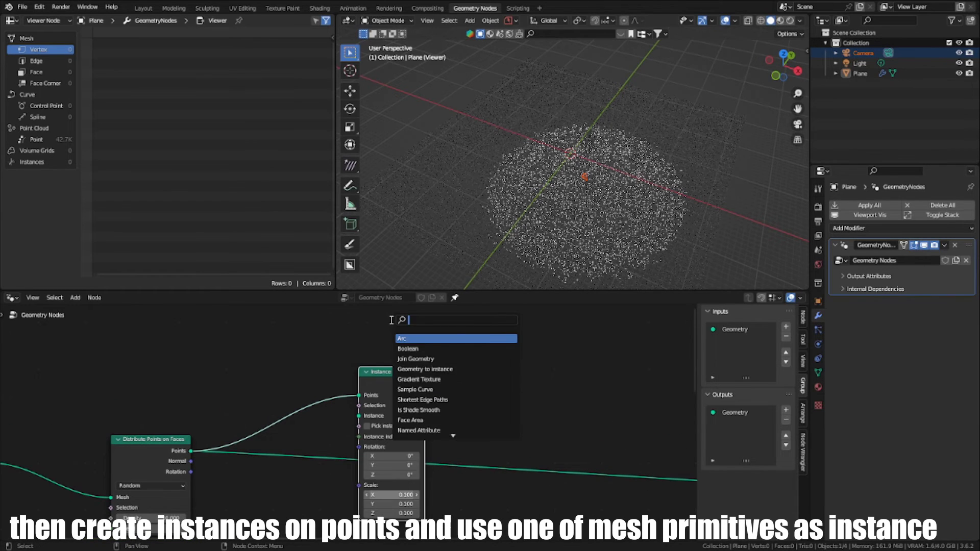
text(cylin)
key(Return)
click(552, 353)
middle_drag(551, 354, 479, 341)
scroll(479, 337, down, 1)
drag(473, 325, 286, 403)
Place the Cylinder node beneath Instance on Points and move both nodes up, clear of the main link.
key(g)
click(221, 512)
scroll(221, 510, down, 1)
drag(225, 511, 347, 393)
key(g)
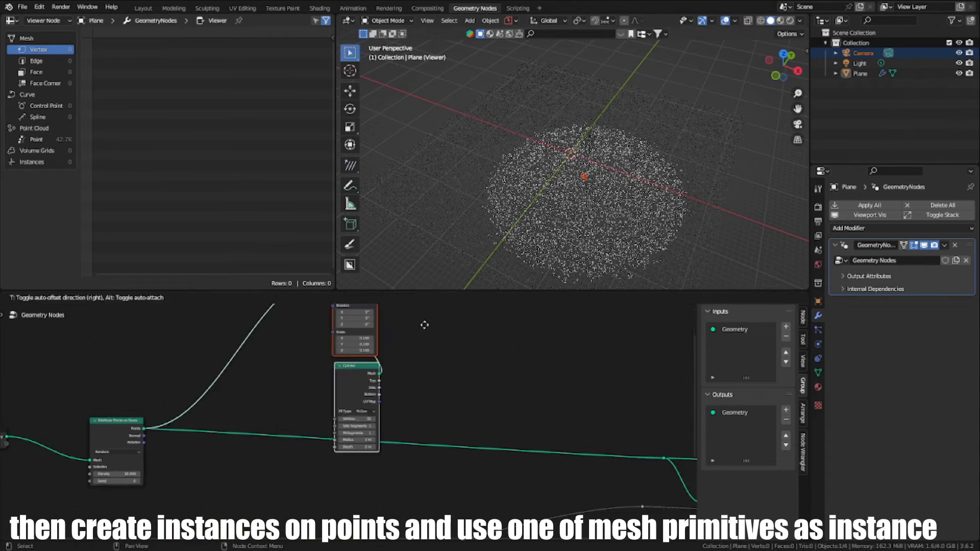
click(440, 319)
Connect the Instances output to the reroute feeding the Group Output and Viewer.
middle_drag(409, 317, 295, 339)
drag(482, 493, 517, 491)
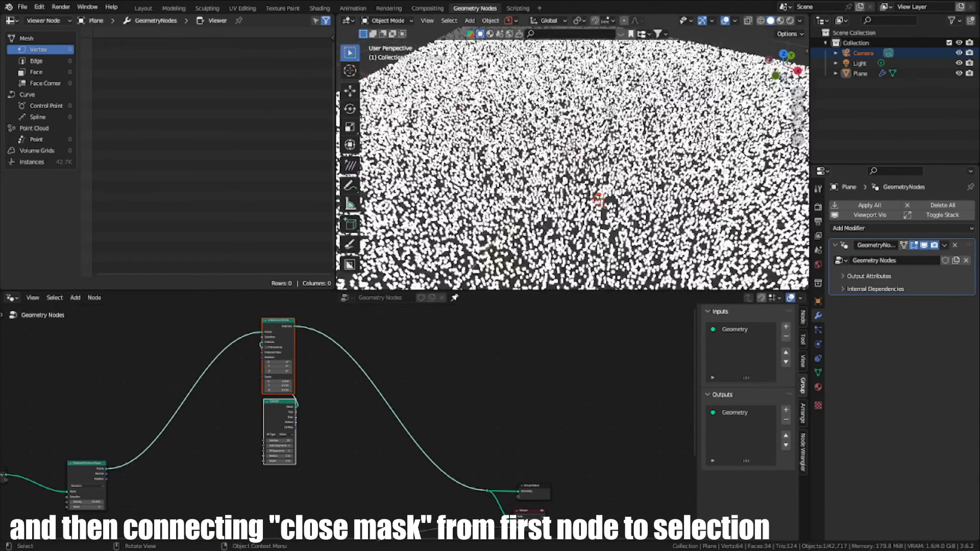
scroll(244, 450, up, 1)
Connect the first chain node's Close mask to the Selection input of Instance on Points, and check the masked instances in the viewport.
key(ctrl+space)
scroll(428, 361, up, 2)
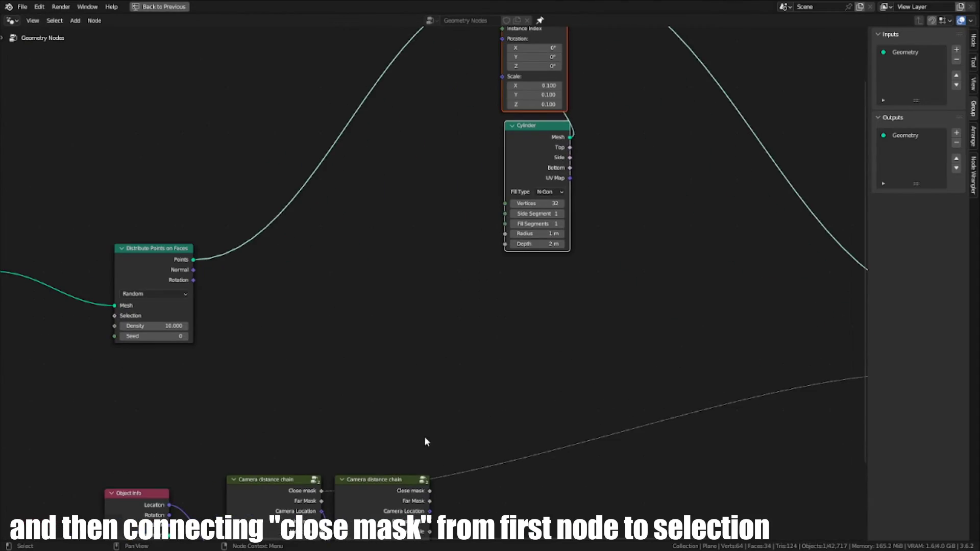
drag(313, 498, 503, 62)
key(ctrl+space)
scroll(515, 112, down, 4)
middle_drag(515, 113, 511, 204)
Tuck the Cylinder node directly under Instance on Points and collapse it.
scroll(523, 148, up, 4)
scroll(423, 378, up, 1)
scroll(423, 378, up, 3)
drag(380, 416, 368, 408)
key(h)
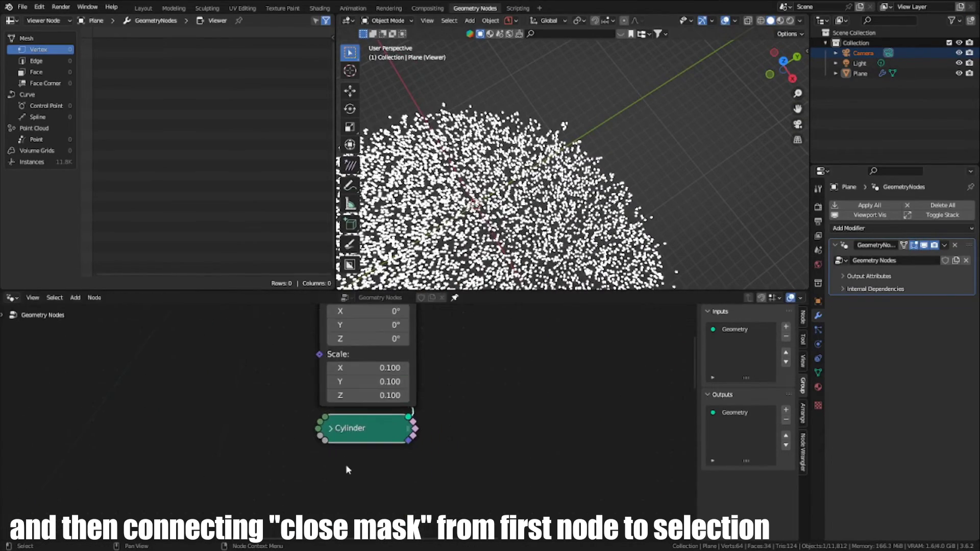
Enclose the Instance on Points and Cylinder nodes in a frame labelled L0.
key(ctrl+space)
middle_drag(357, 316, 367, 446)
scroll(367, 446, down, 4)
drag(368, 446, 409, 132)
key(ctrl+j)
key(F2)
text(L0)
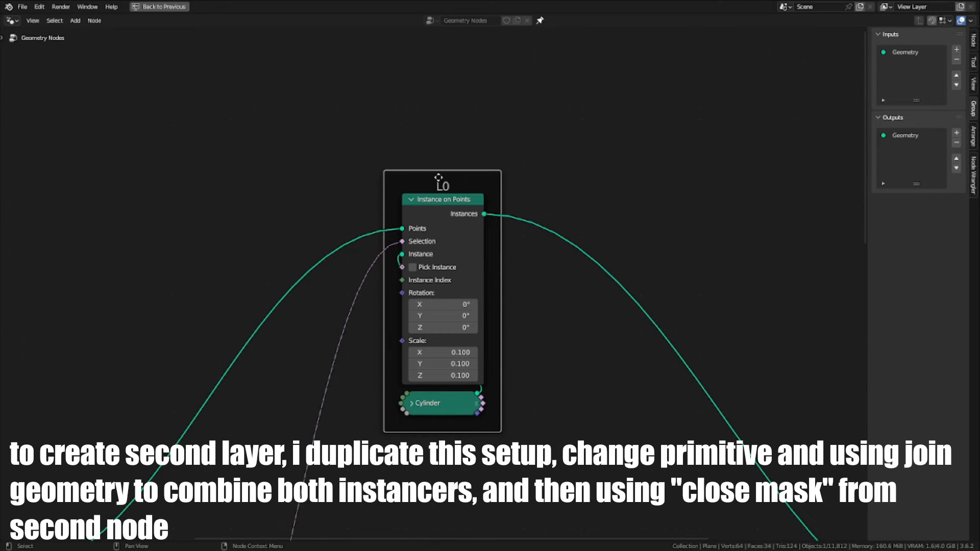
Duplicate the L0 frame and its nodes with their input links kept, placing the copy below the original.
scroll(490, 245, down, 6)
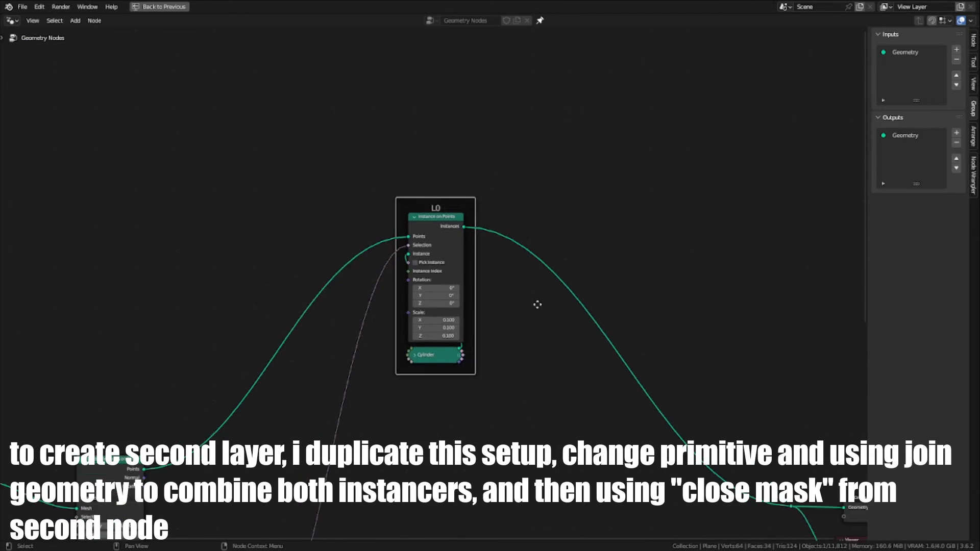
middle_drag(451, 207, 450, 164)
drag(394, 149, 499, 303)
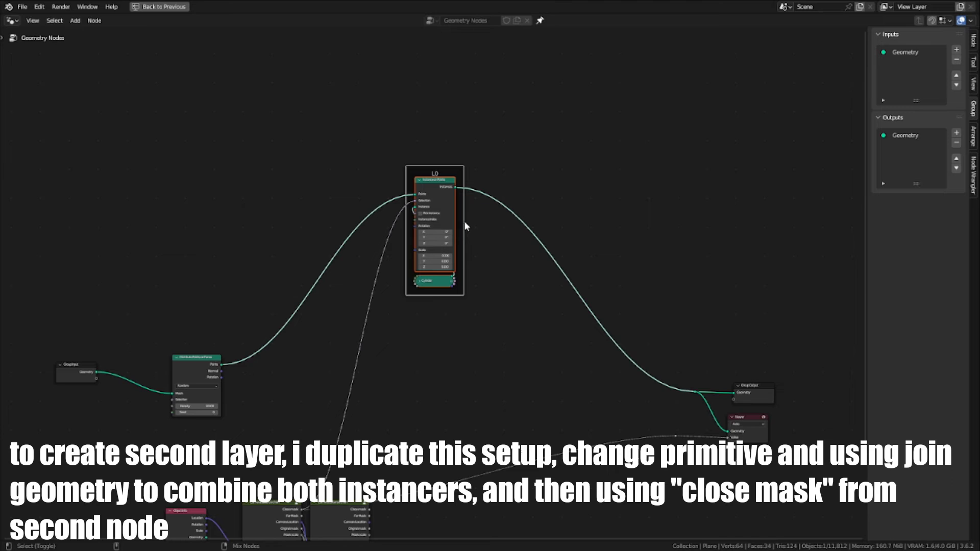
key(shift+d)
click(461, 384)
Rename the duplicated frame as L1.
scroll(461, 383, up, 5)
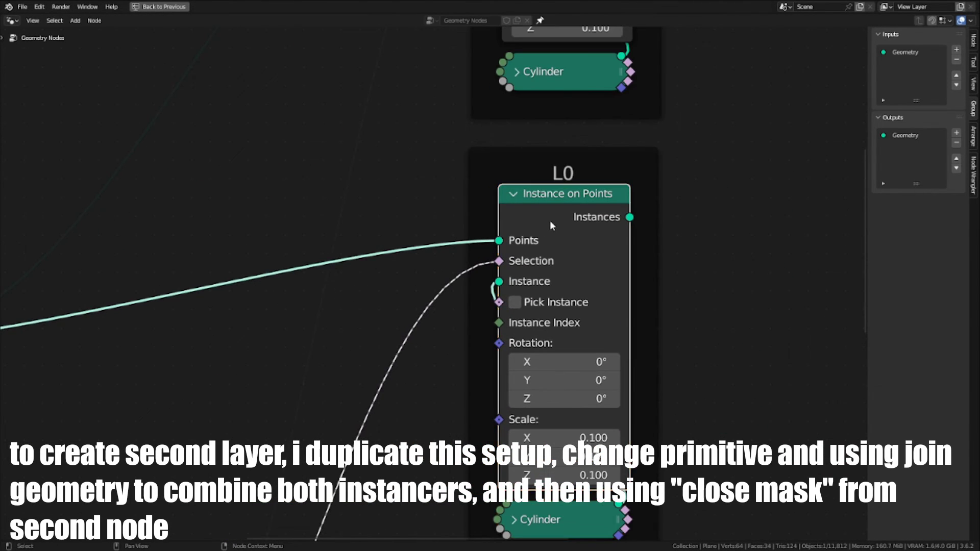
scroll(550, 220, down, 2)
middle_drag(550, 221, 510, 213)
text(1)
key(Return)
scroll(475, 467, up, 1)
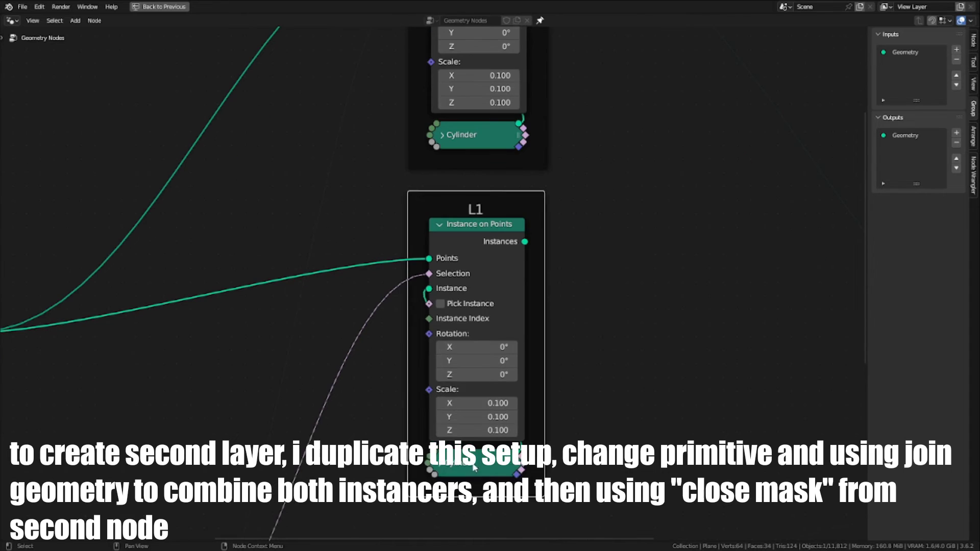
Replace L1's Cylinder with a Cone placed below Instance on Points, and connect the Cone's Mesh to the Instance input.
click(440, 325)
text(cone)
key(Return)
click(499, 429)
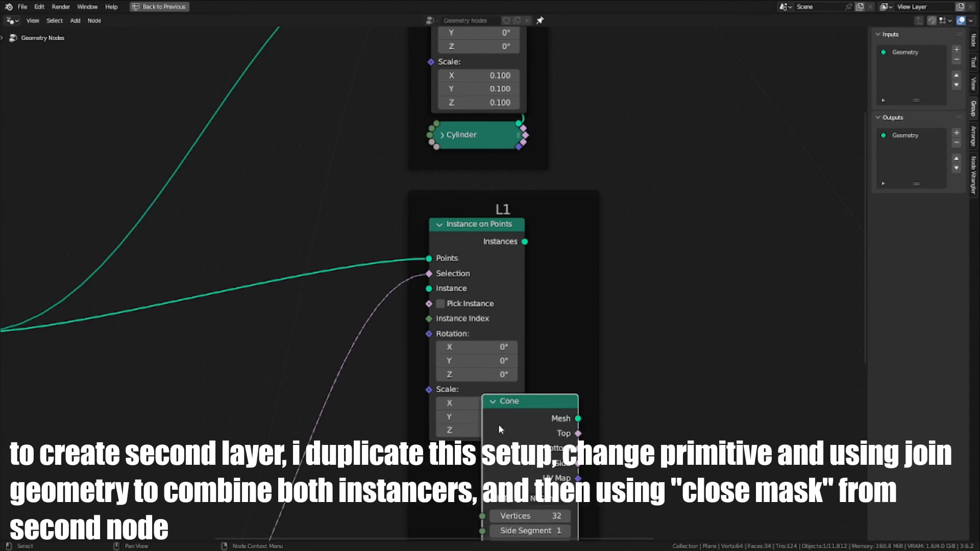
drag(499, 429, 448, 482)
drag(431, 306, 428, 288)
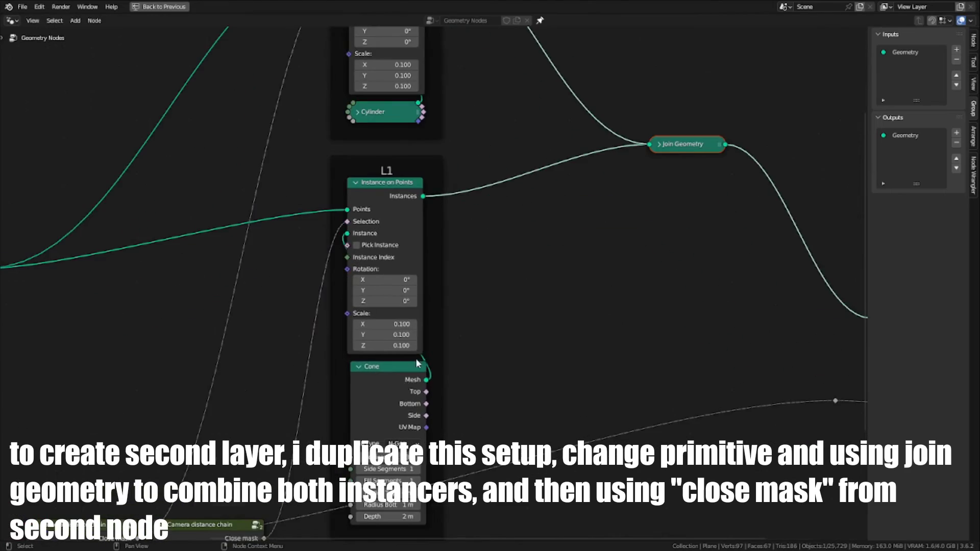
Delete the Viewer node and move the camera in the scene to check the L0 and L1 instance layers.
key(ctrl+space)
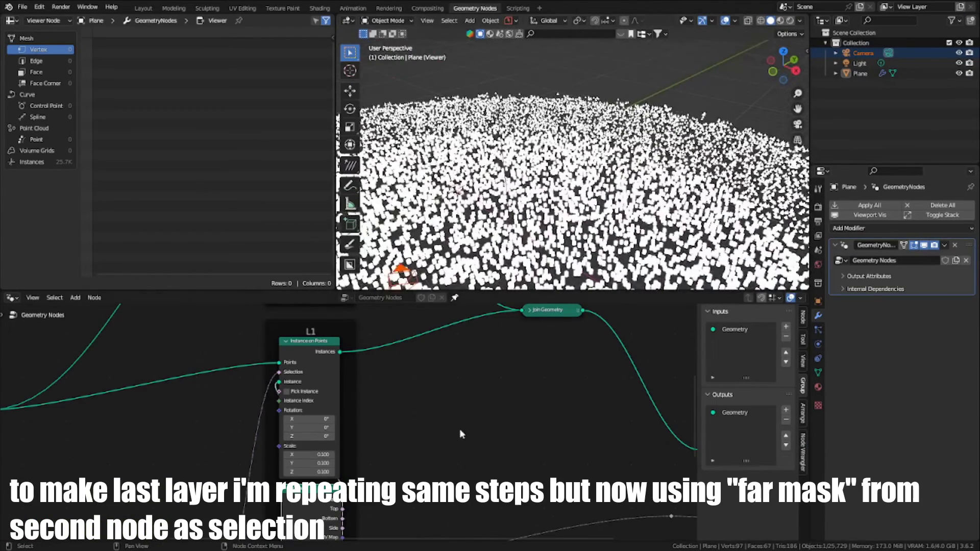
scroll(460, 430, down, 2)
middle_drag(569, 432, 431, 427)
scroll(432, 427, up, 1)
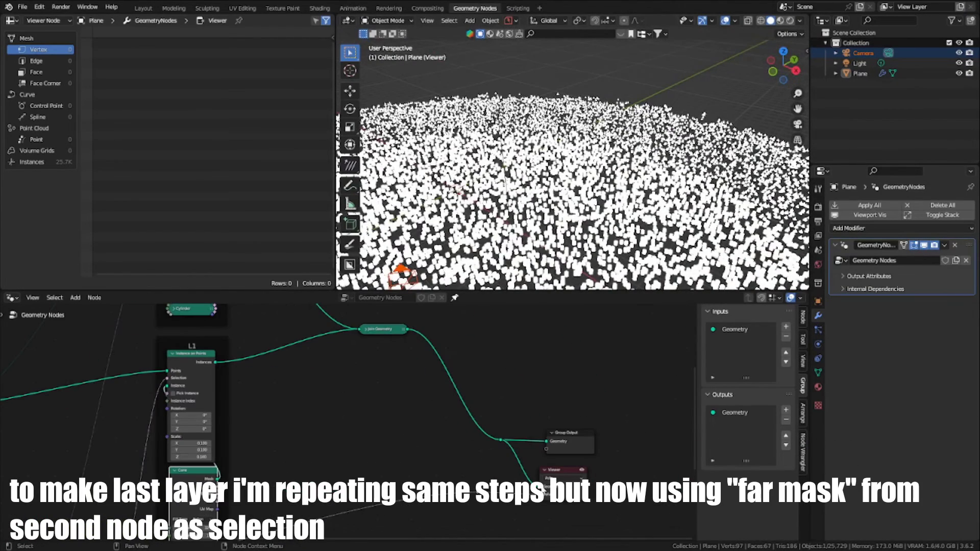
key(Delete)
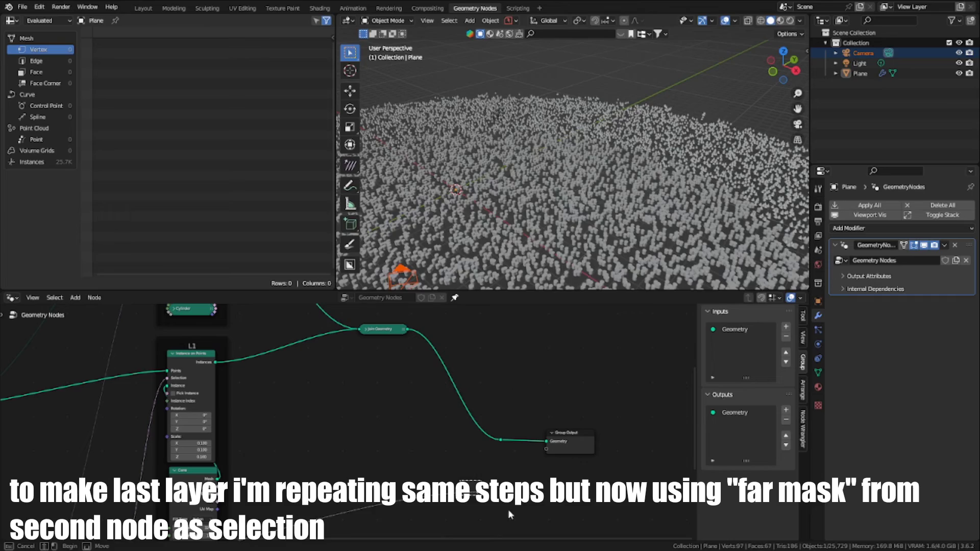
key(g)
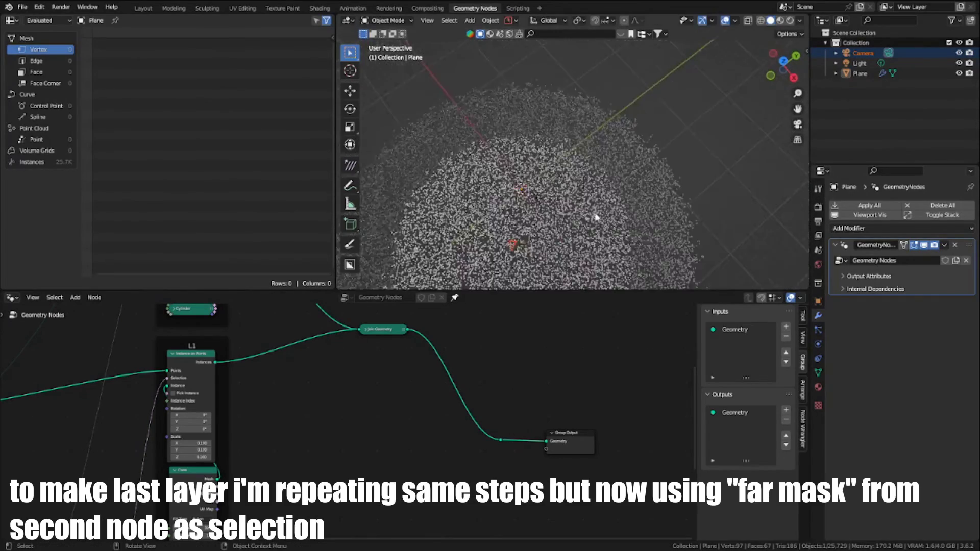
Duplicate the L1 frame with its input links and connect the second Camera distance chain's Far Mask to the copy's Selection input.
key(ctrl+space)
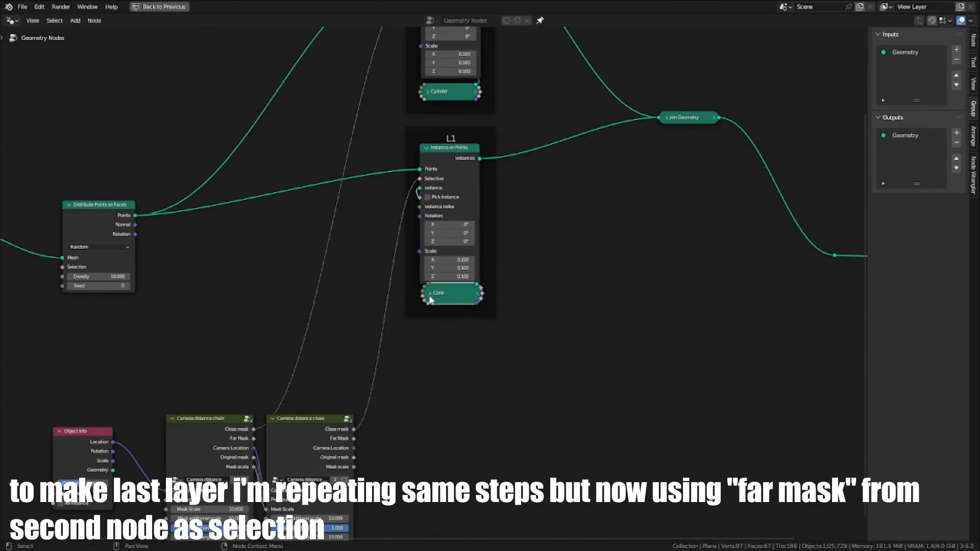
key(ctrl+shift+d)
click(394, 366)
scroll(395, 373, up, 7)
drag(409, 398, 544, 311)
scroll(562, 291, down, 2)
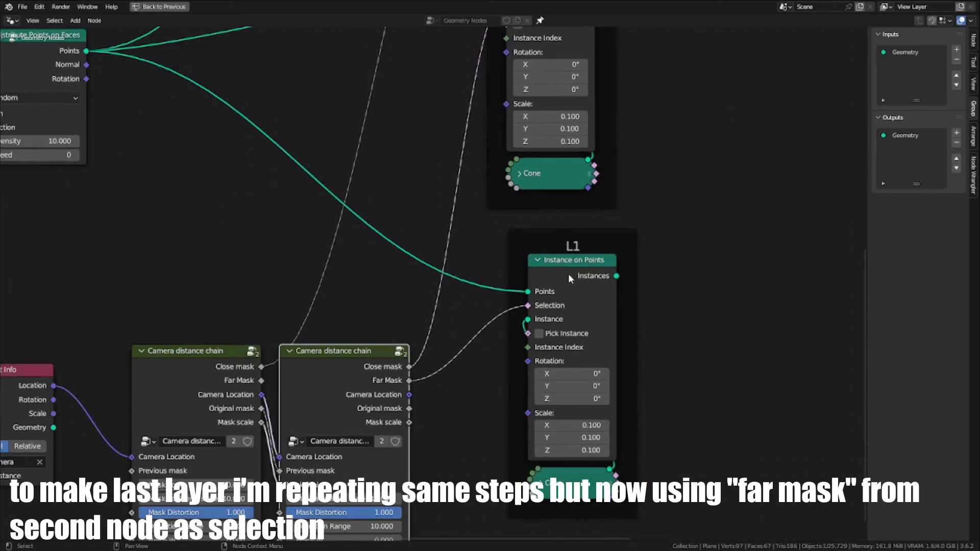
Replace the Cone in the duplicated frame with a collapsed Cube node and connect its Mesh to the Instance input.
click(569, 279)
scroll(552, 358, down, 2)
click(543, 472)
key(x)
key(shift+a)
click(500, 328)
text(cub)
key(Return)
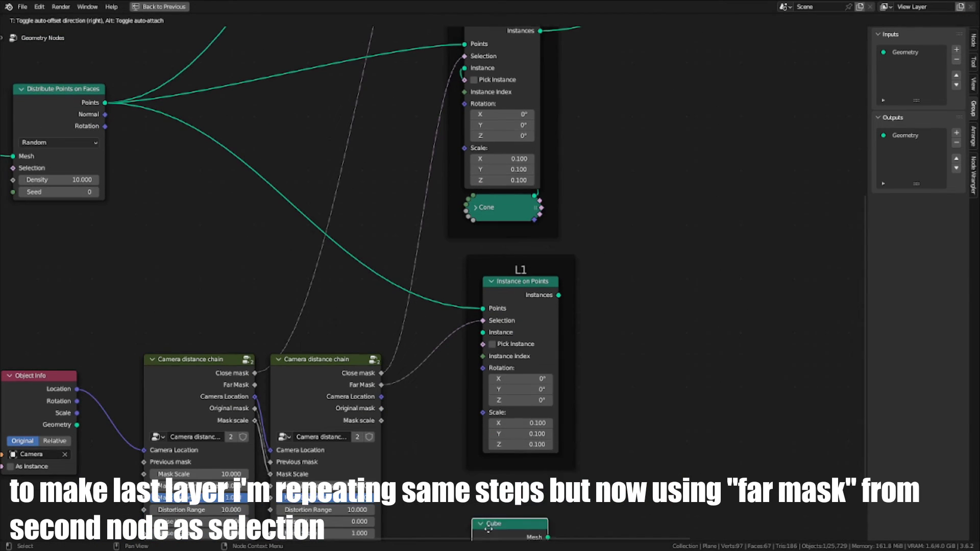
click(503, 467)
middle_drag(503, 467, 550, 367)
scroll(549, 367, up, 5)
key(h)
drag(626, 359, 519, 164)
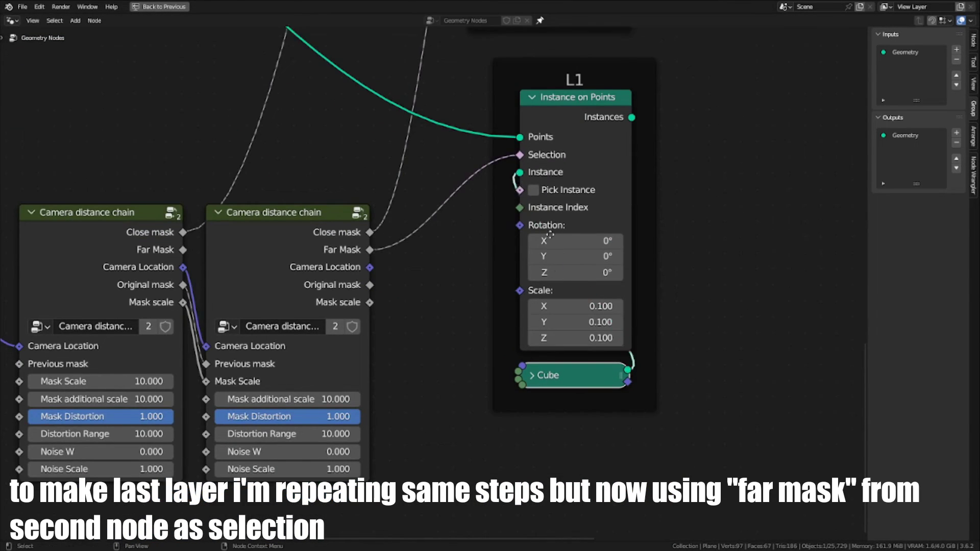
Connect the Cube layer's Instances output to the Join Geometry node.
middle_drag(545, 212, 394, 452)
scroll(399, 445, down, 4)
drag(456, 378, 682, 59)
Look through the camera and move across the plane to examine the cylinder, cone and cube layers.
key(ctrl+space)
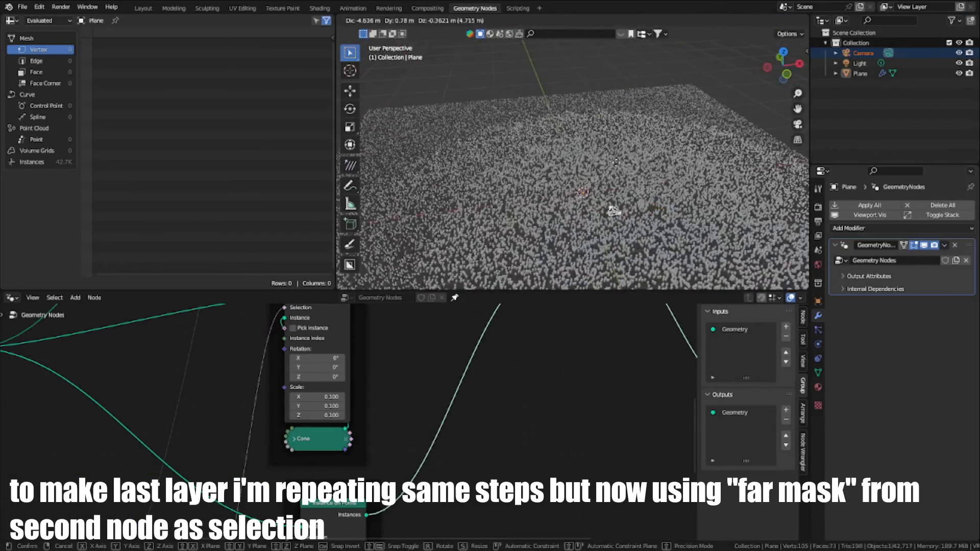
key(KP_0)
scroll(637, 192, up, 1)
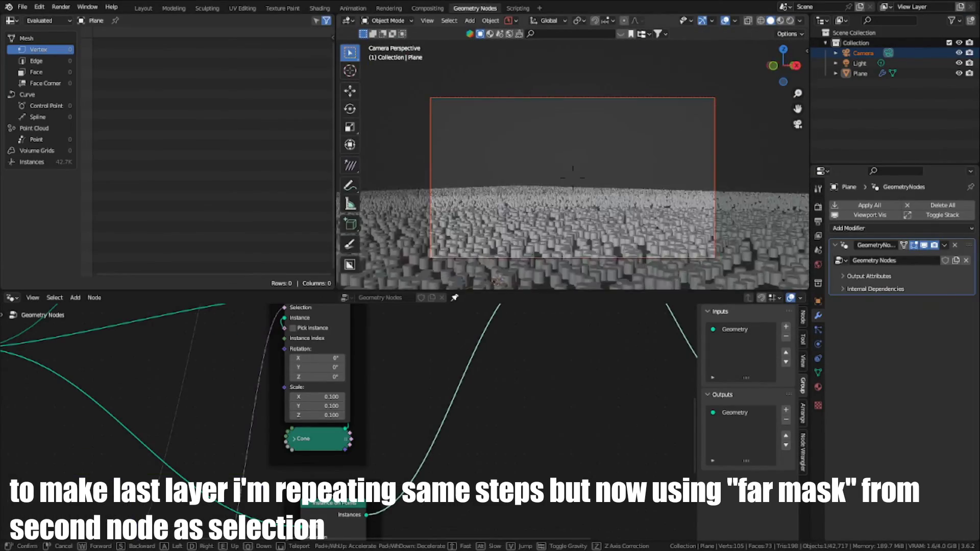
scroll(546, 227, up, 5)
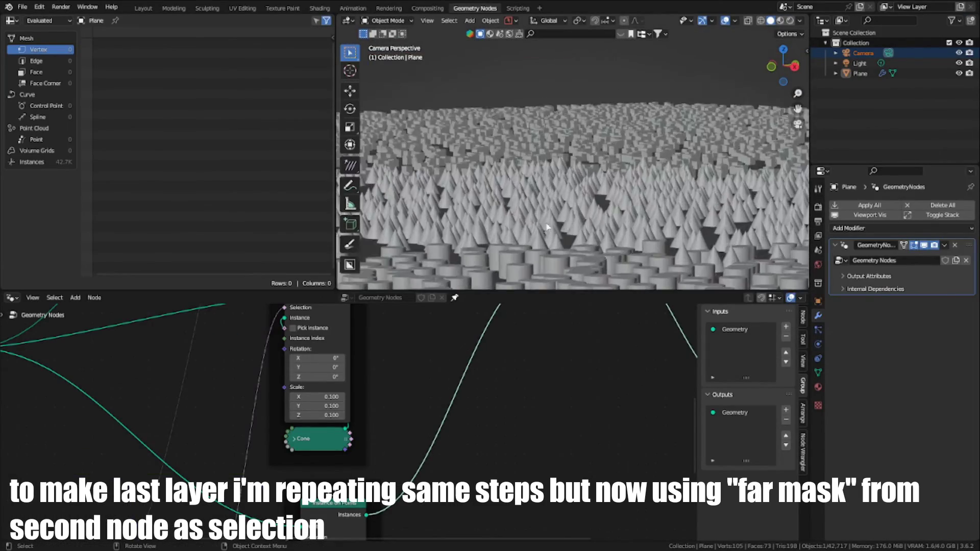
scroll(507, 409, down, 5)
Collapse the Instance on Points nodes of the Cube and Cone layers and move each primitive up beneath its instancer.
key(ctrl+space)
scroll(656, 321, up, 11)
key(h)
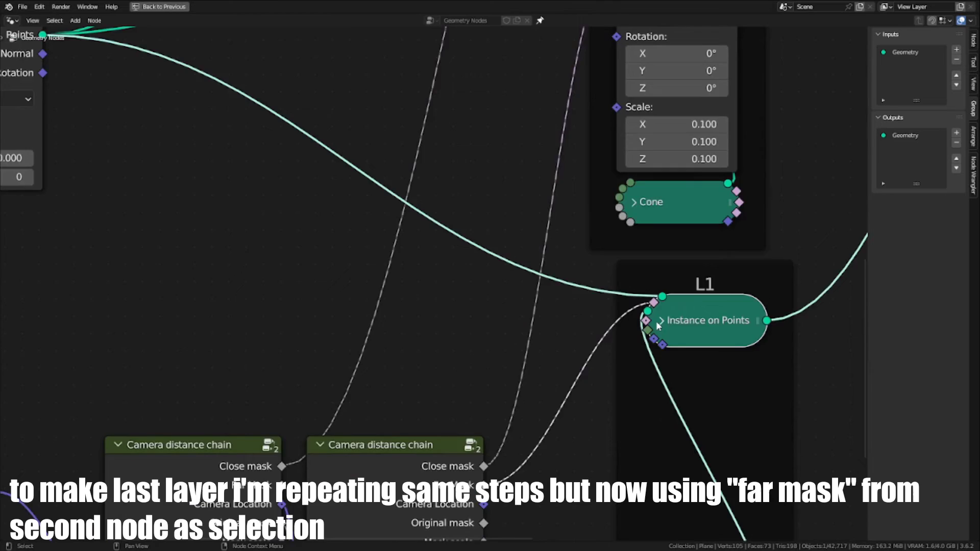
scroll(656, 320, down, 7)
drag(593, 477, 594, 334)
middle_drag(545, 53, 503, 224)
click(514, 217)
drag(544, 409, 545, 255)
middle_drag(545, 245, 538, 460)
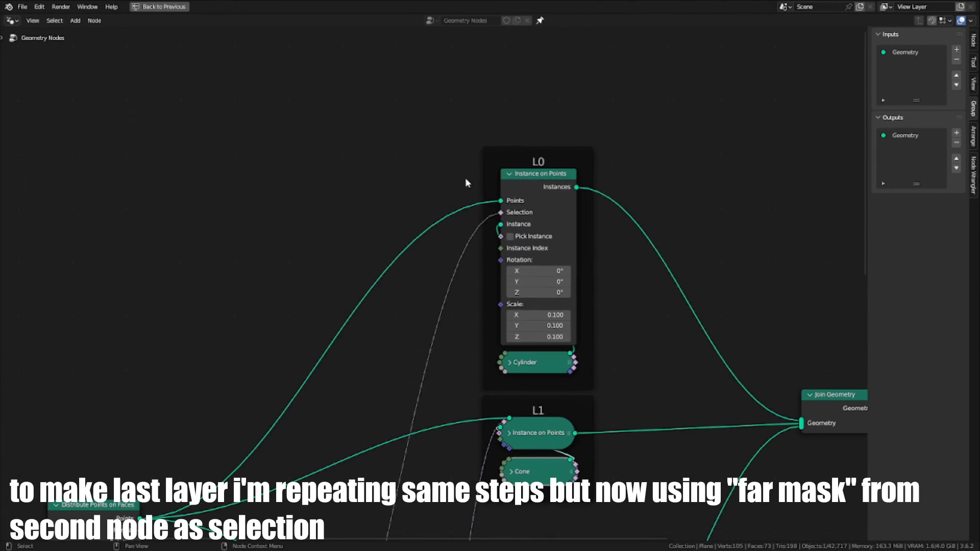
Collapse L0's Instance on Points, tuck the Cylinder beneath it, and stack the layer frames closer together.
click(508, 174)
drag(537, 361, 536, 212)
scroll(547, 234, down, 1)
key(g)
key(g)
click(564, 460)
middle_drag(564, 460, 554, 191)
drag(538, 274, 543, 263)
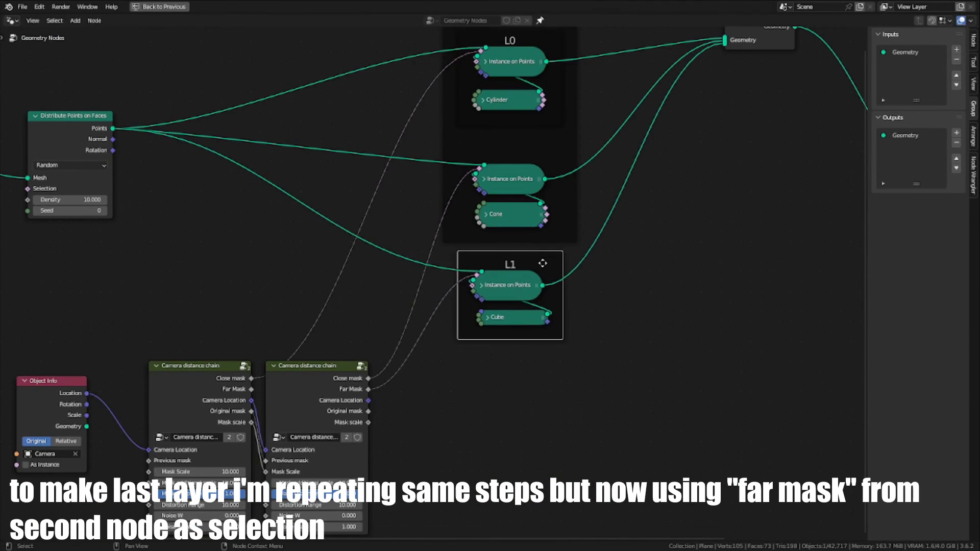
Detach the Cone layer's L1 frame from the L0 frame that encloses it.
middle_drag(567, 266, 567, 344)
click(561, 193)
key(alt+p)
Rename the Cube layer's frame as L2.
scroll(590, 298, down, 3)
middle_drag(489, 337, 690, 182)
scroll(691, 182, up, 2)
click(690, 182)
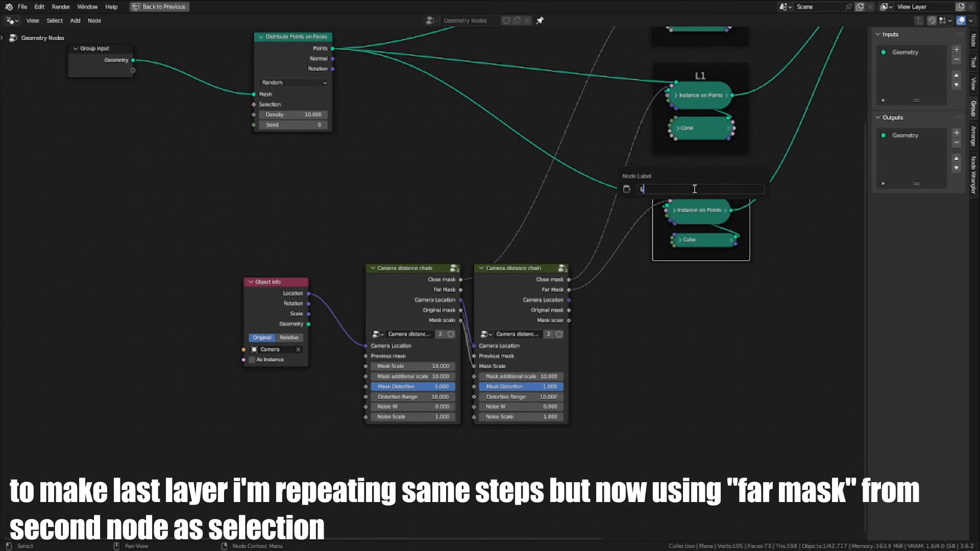
text(2)
key(Return)
Raise the Distortion Range to 20.190 on the first Camera distance chain and 44.100 on the second.
scroll(453, 265, down, 3)
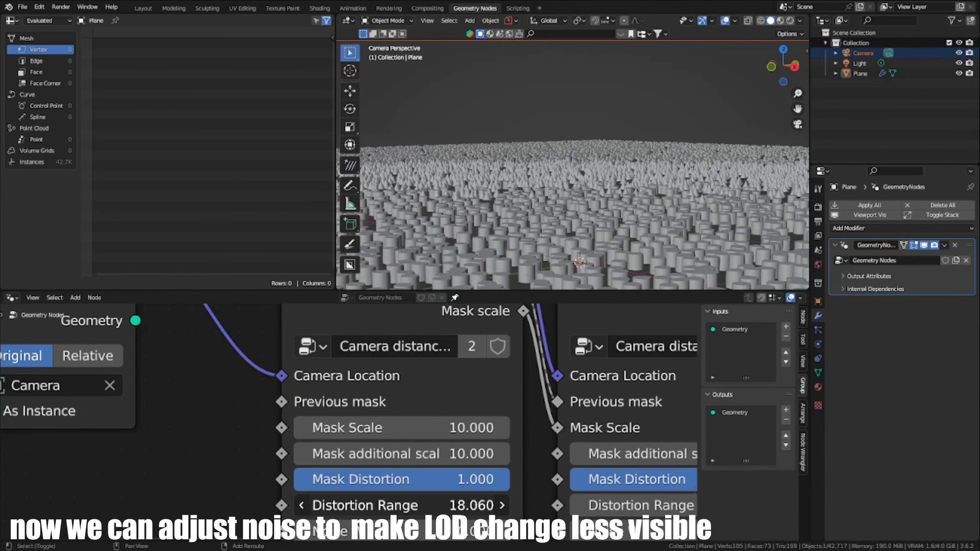
drag(398, 505, 409, 506)
middle_drag(596, 489, 470, 455)
drag(611, 472, 644, 472)
middle_drag(602, 132, 526, 220)
scroll(597, 194, down, 5)
Set the first Camera distance chain's Distortion Range to 23.880 and its Mask Scale to 10.500.
middle_drag(347, 471, 399, 391)
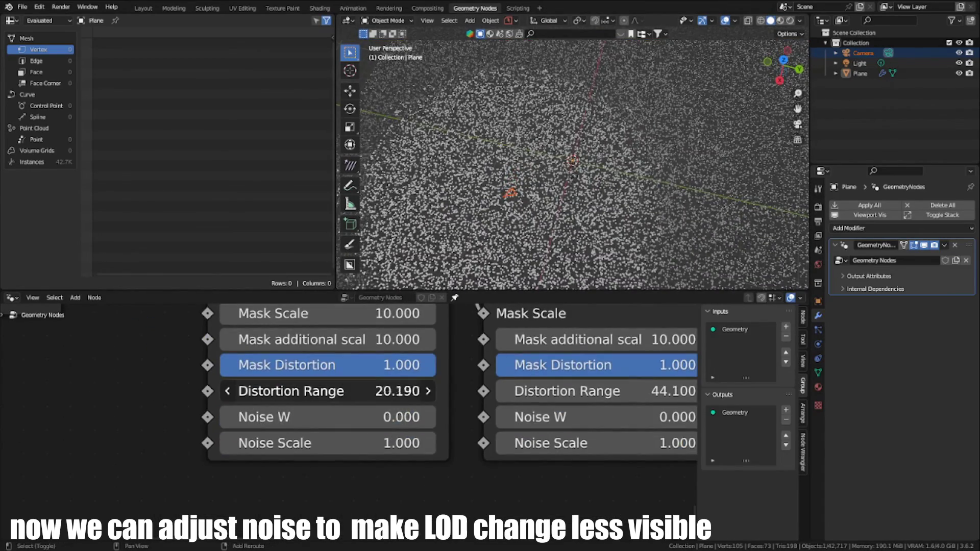
drag(398, 391, 416, 391)
middle_drag(398, 392, 393, 451)
drag(357, 373, 362, 373)
Return to the camera view and move the camera to inspect the blended transitions between layers.
middle_drag(536, 214, 547, 192)
key(KP_0)
scroll(565, 185, down, 3)
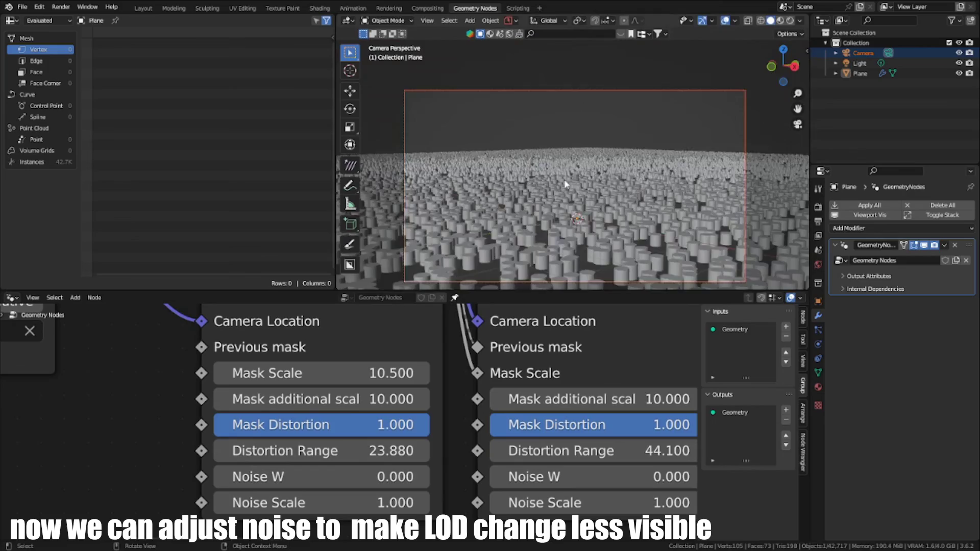
scroll(565, 185, up, 2)
key(g)
click(597, 53)
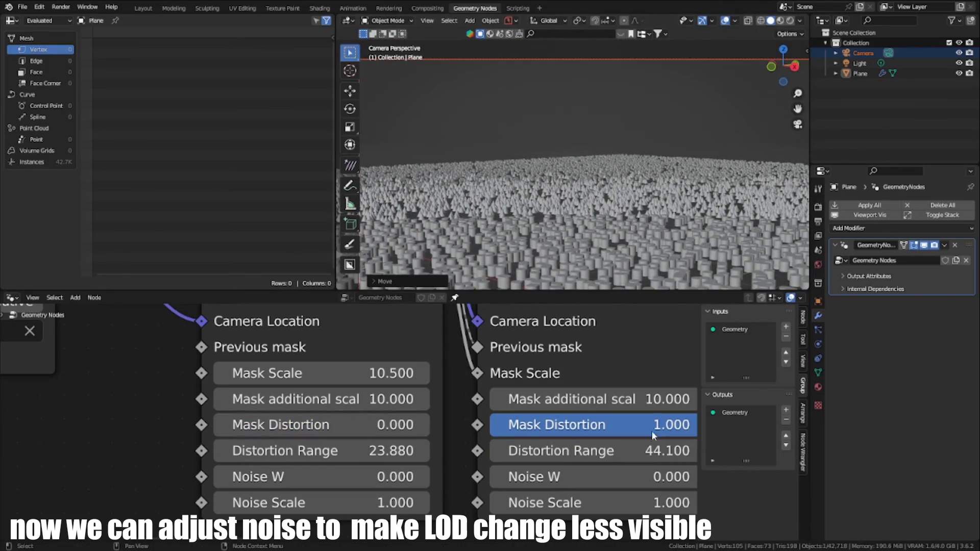
Set Mask Distortion to 0 on both Camera distance chains for comparison, and restore it to 1.
drag(651, 433, 633, 433)
middle_drag(592, 118, 503, 142)
scroll(586, 183, down, 5)
drag(514, 433, 702, 433)
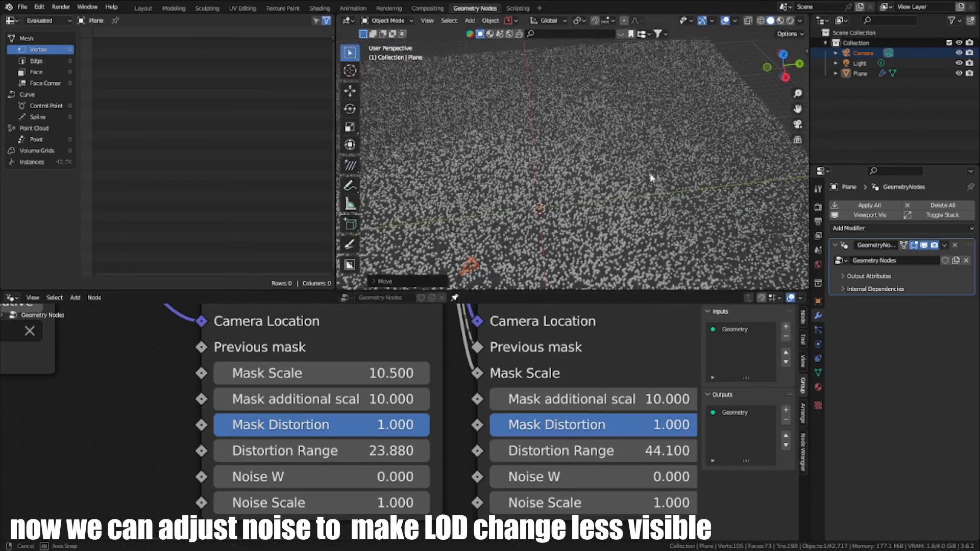
Walk forward through the scene in the camera view to examine how the layers change with distance.
key(KP_0)
scroll(665, 156, up, 1)
key(shift+grave)
key(w)
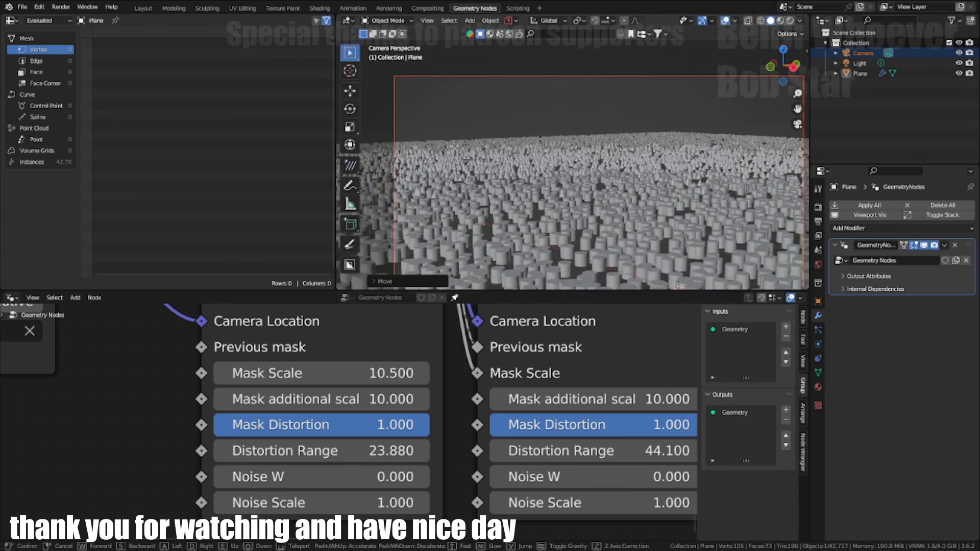